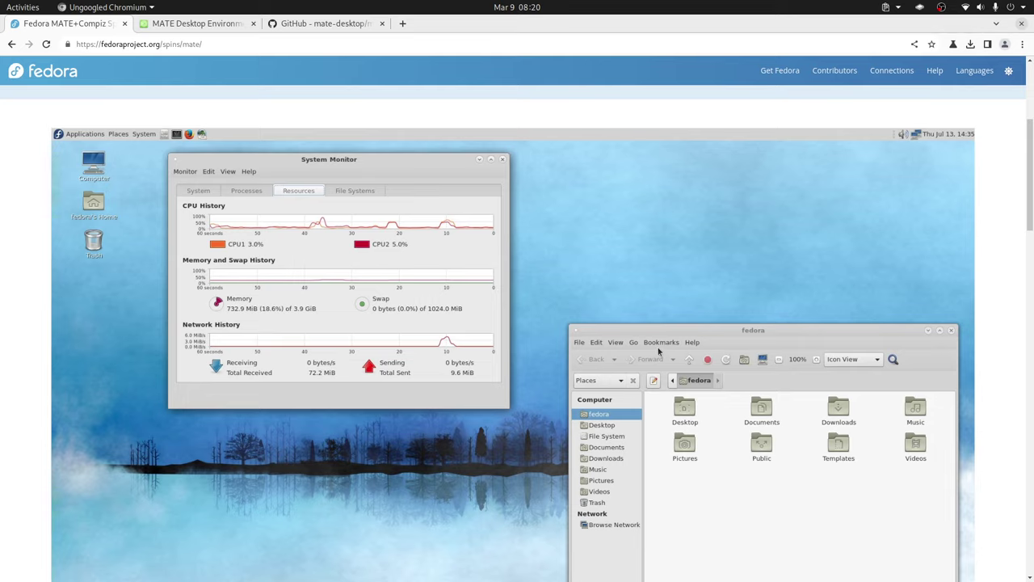
- Scroll through the Fedora MATE+Compiz spin page, then switch to the MATE Desktop Environment tab
scroll(605, 337, "up", 3)
scroll(604, 337, "down", 5)
scroll(604, 339, "down", 15)
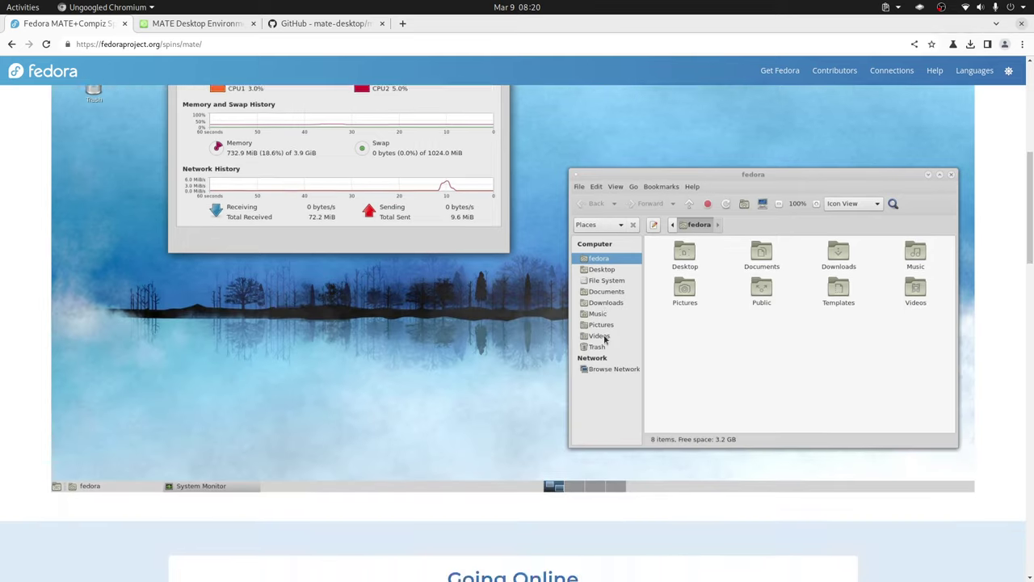
scroll(603, 340, "up", 16)
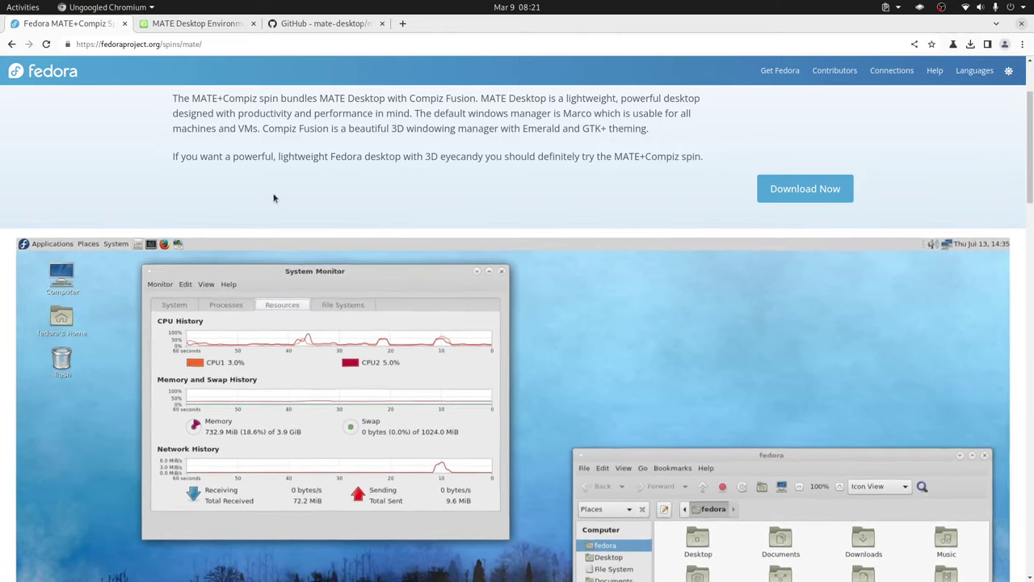
left_click(194, 24)
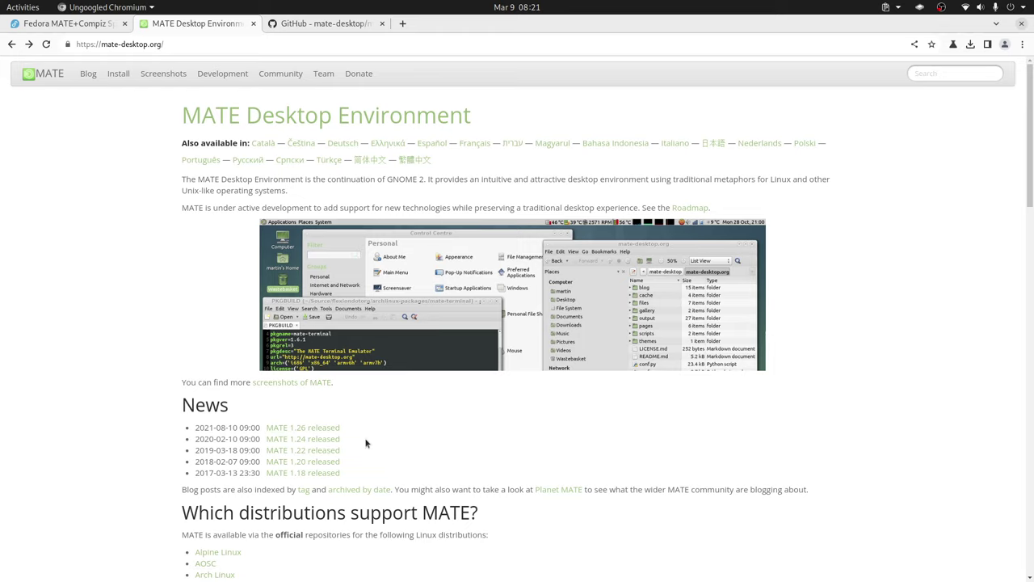
- Browse the mate-desktop GitHub file list, return to the Fedora spin tab, then switch to VirtualBox Manager
key("ctrl+Tab")
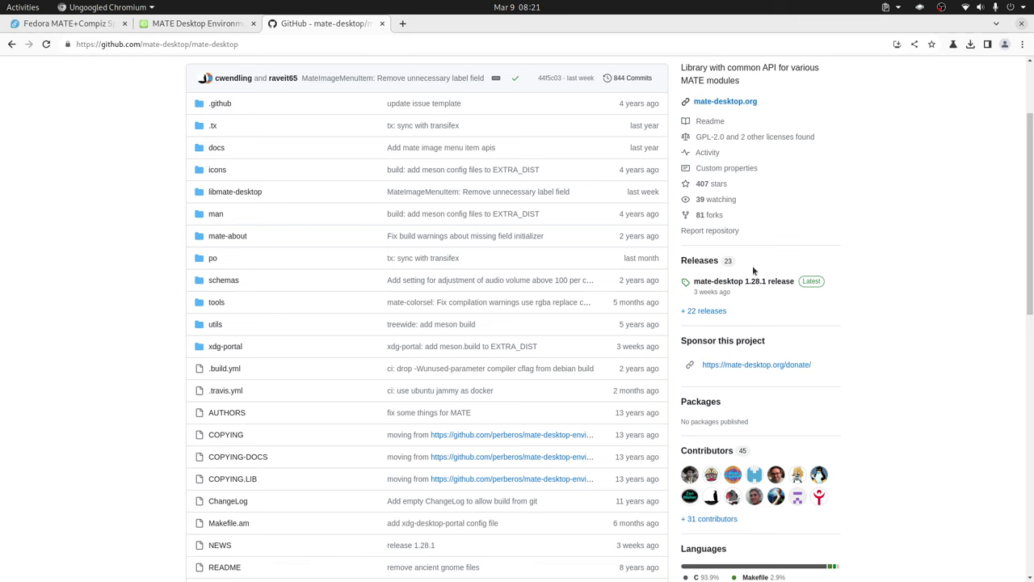
scroll(619, 393, "down", 2)
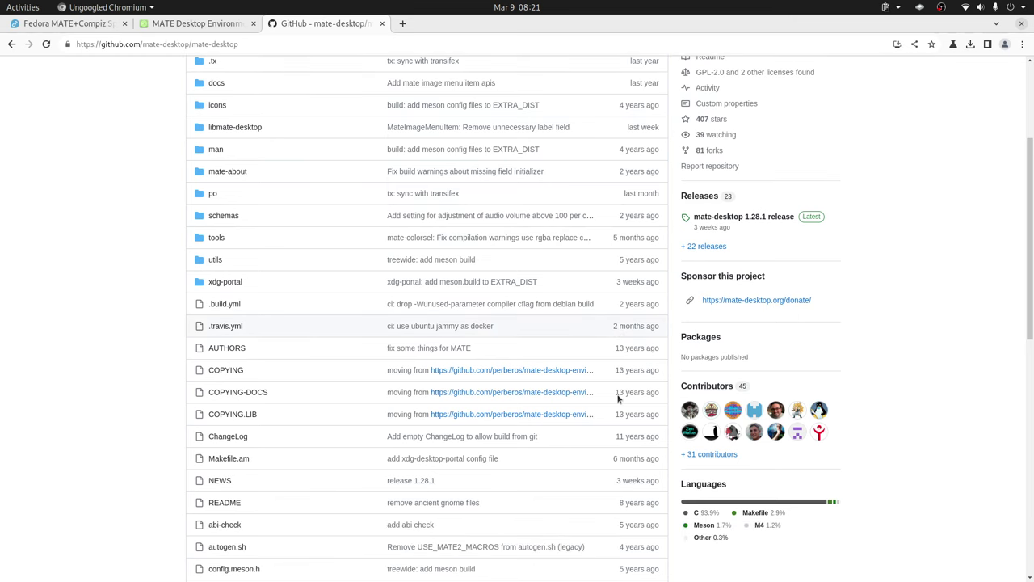
scroll(618, 393, "up", 1)
scroll(619, 394, "up", 2)
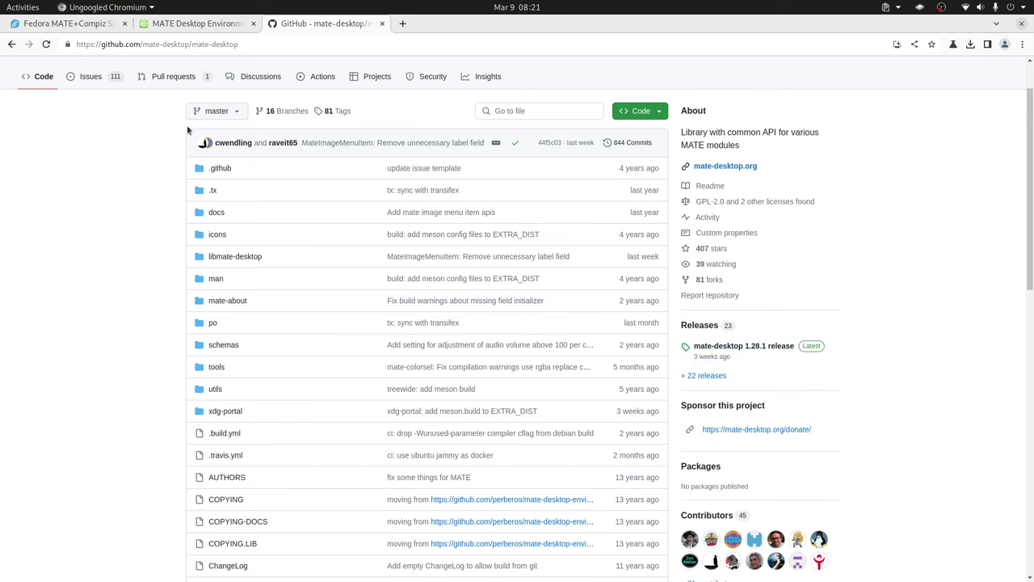
left_click(75, 29)
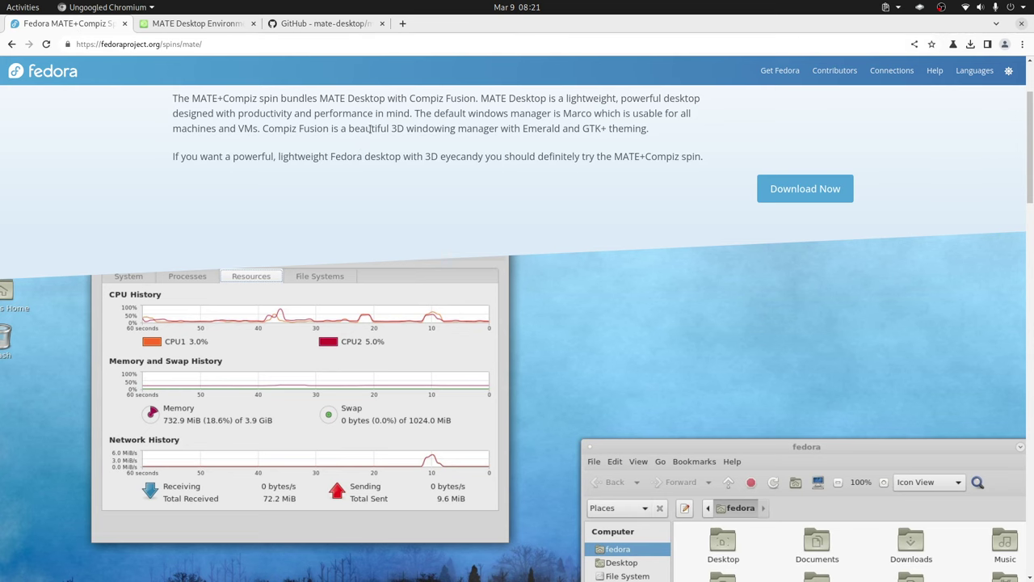
key("alt+Tab")
right_click(218, 452)
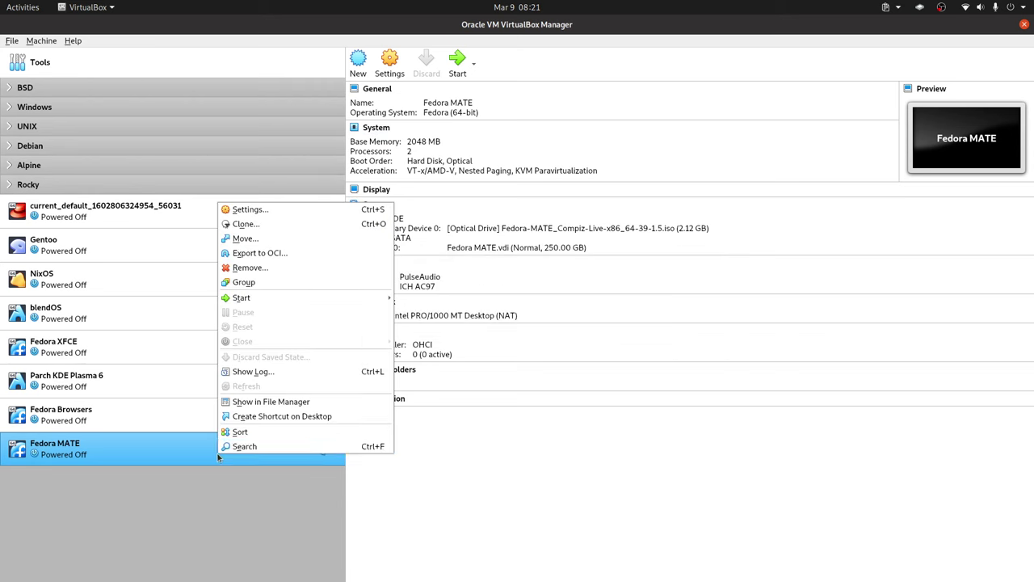
left_click(243, 225)
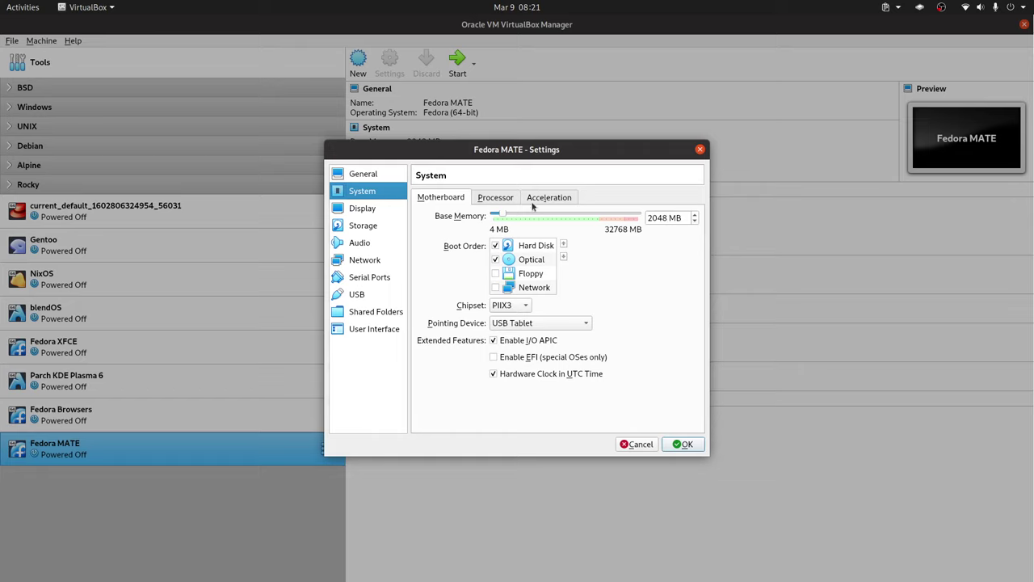
left_click(514, 199)
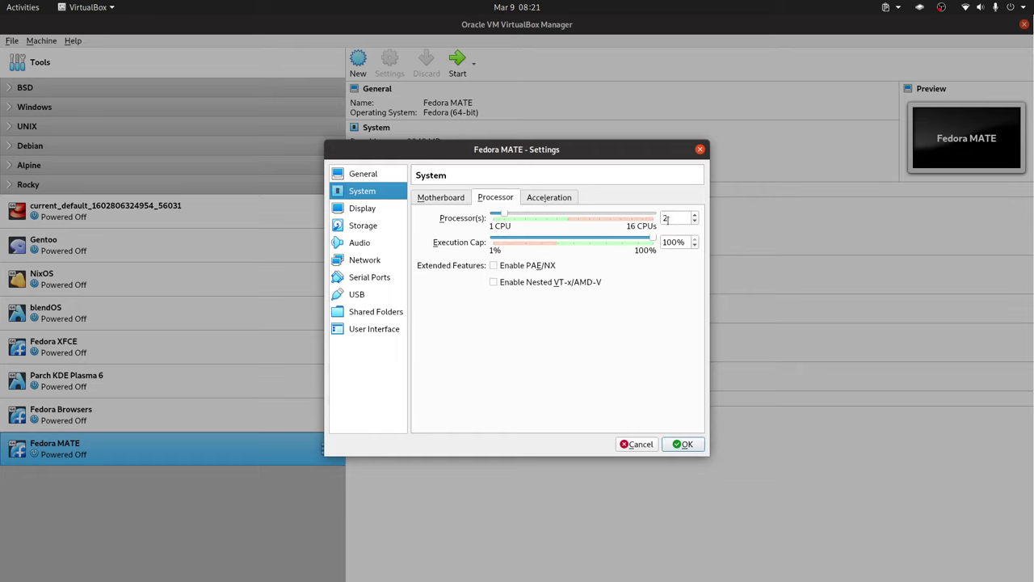
left_click(433, 202)
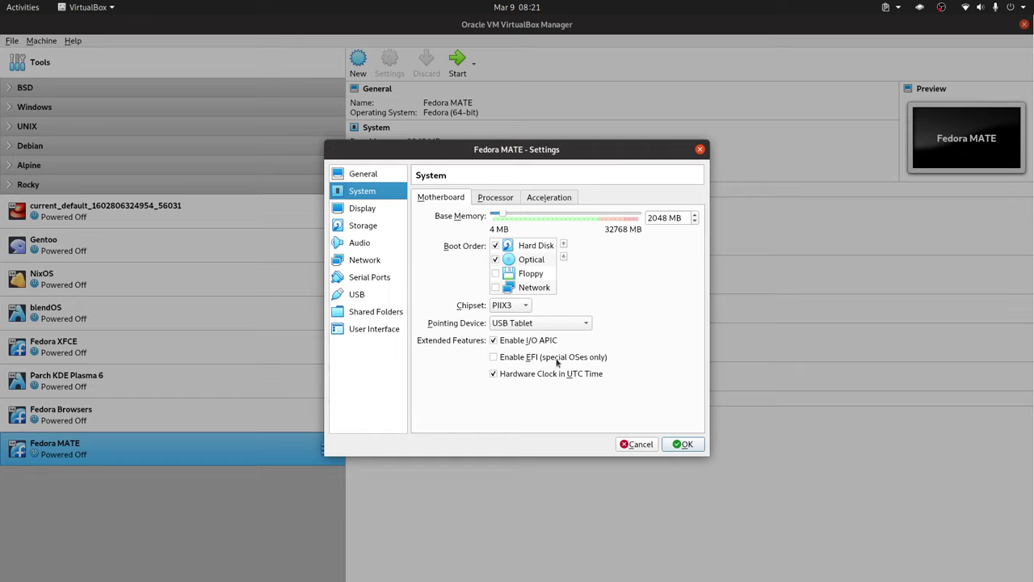
left_click(361, 210)
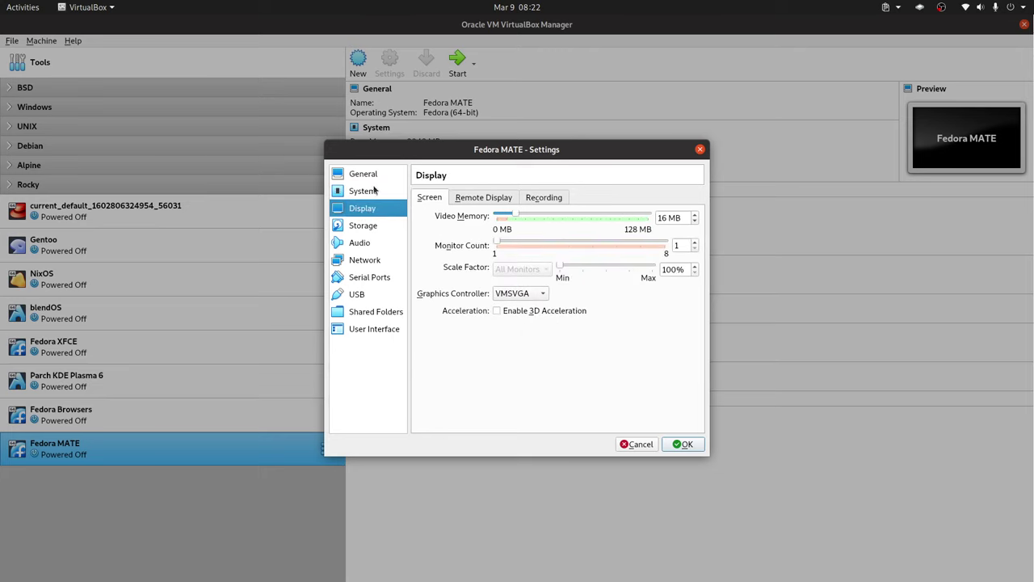
left_click(377, 192)
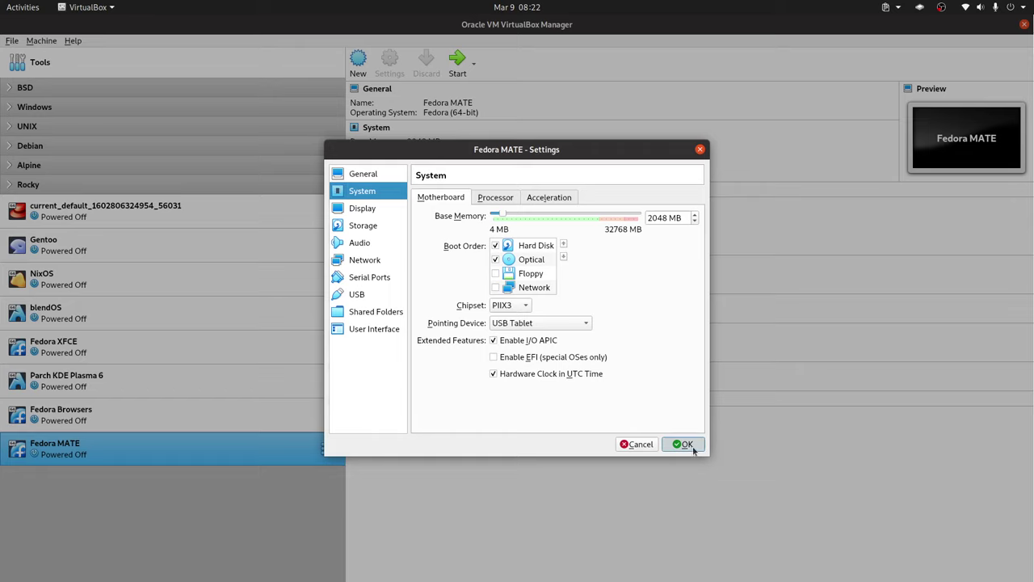
left_click(388, 228)
left_click(466, 255)
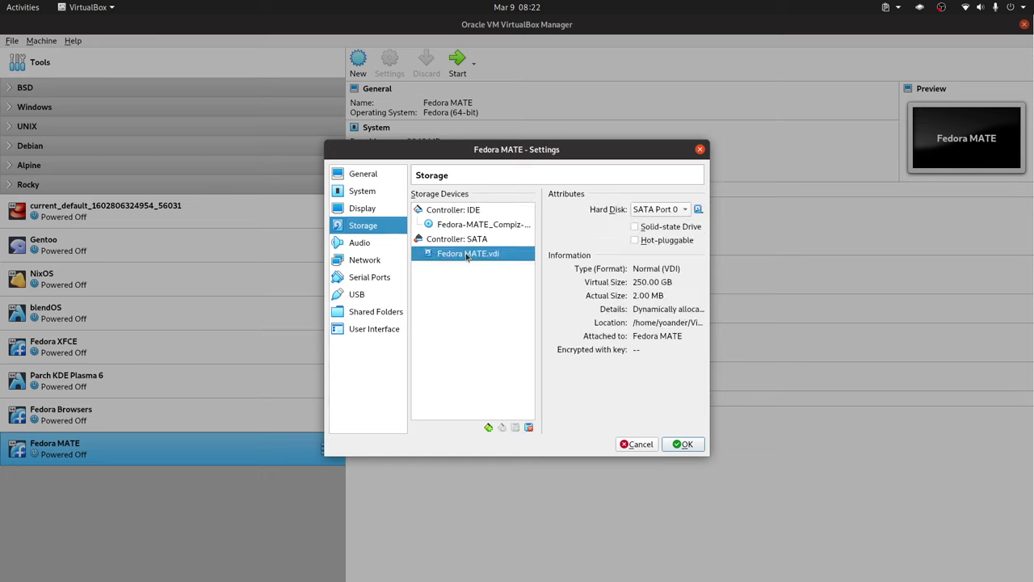
left_click(684, 446)
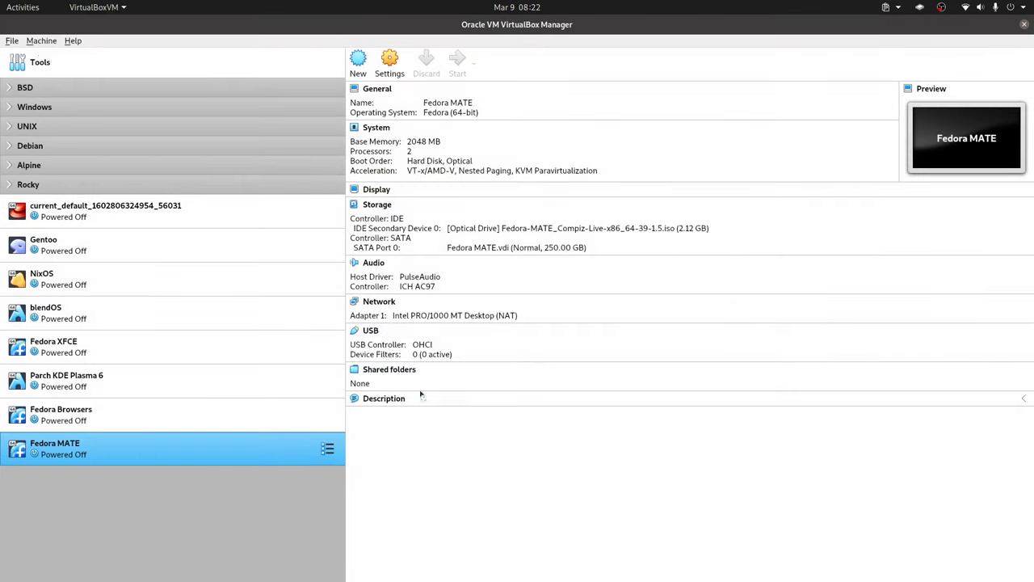
key("Return")
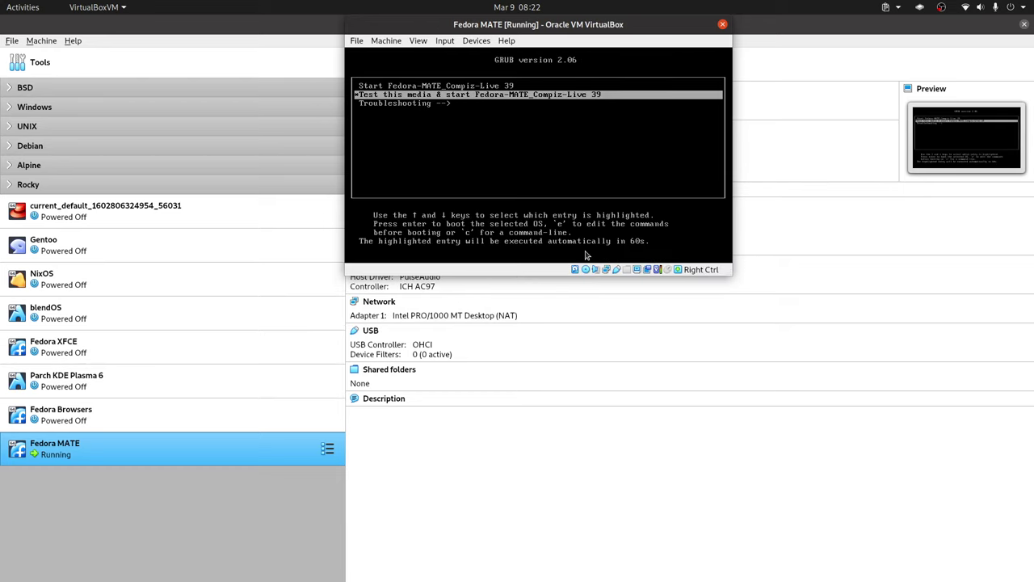
- Boot Start Fedora-MATE_Compiz-Live 39, launch Install to Hard Drive, and continue in Español (Ecuador)
key("Up")
key("Return")
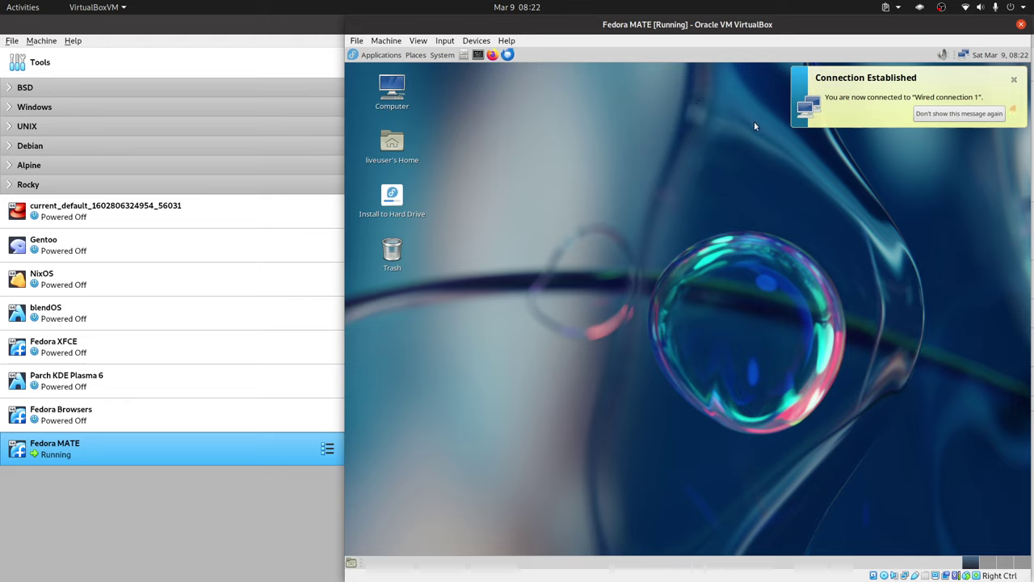
left_click(1014, 81)
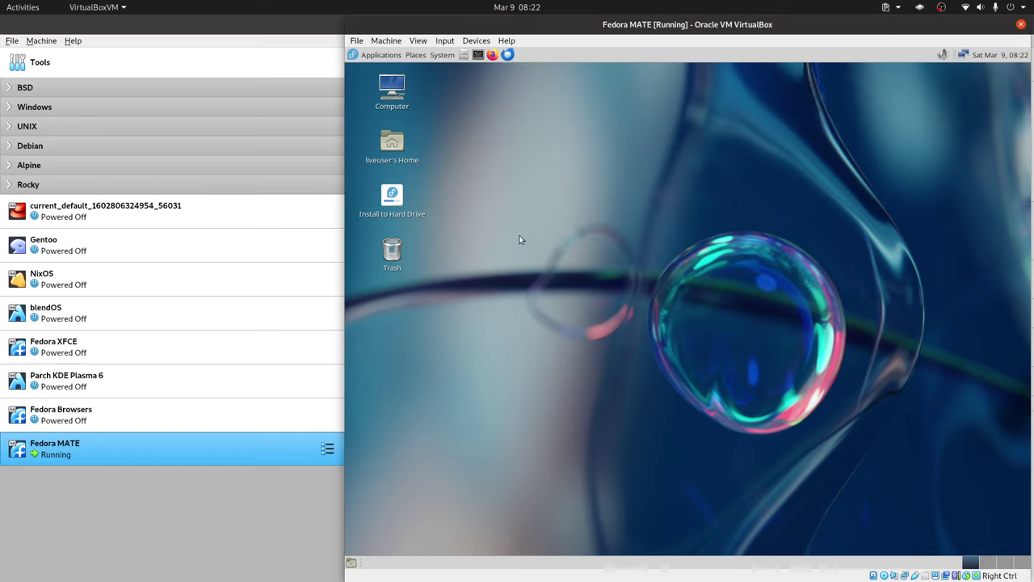
left_click(396, 207)
double_click(396, 207)
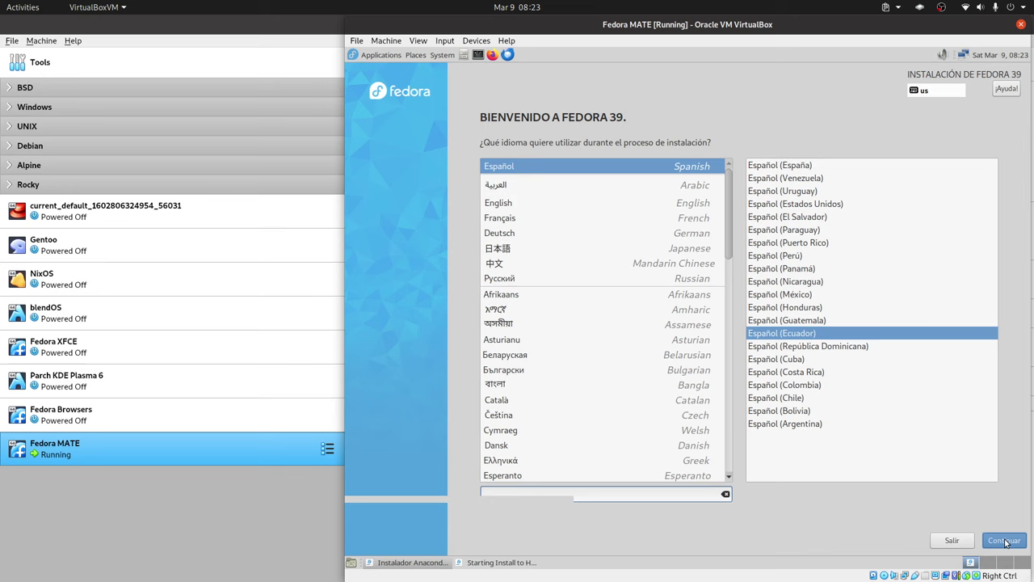
key("Return")
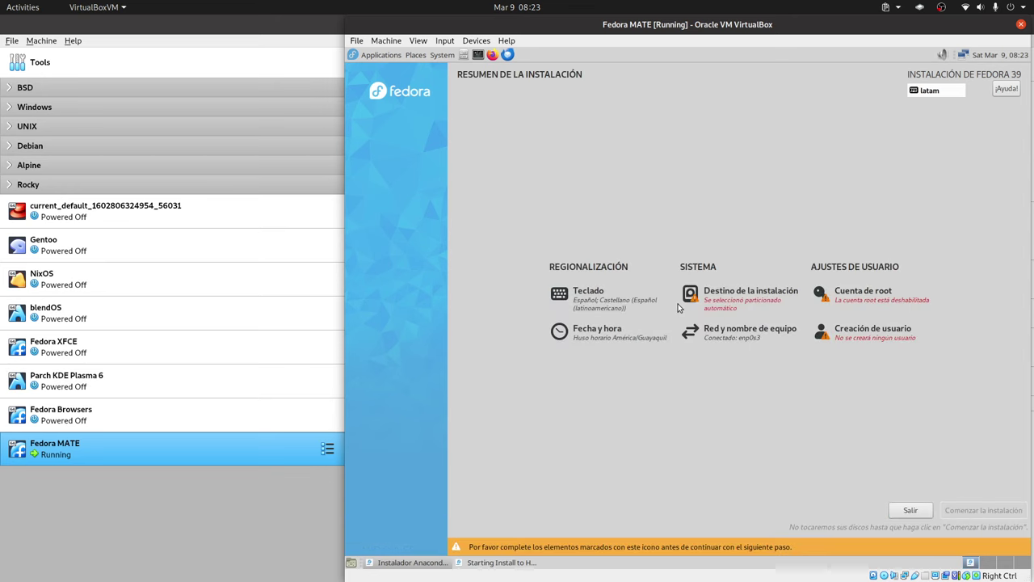
- In Destino de la instalación, choose Personalizada instead of Blivet-GUI and confirm with Hecho
left_click(783, 309)
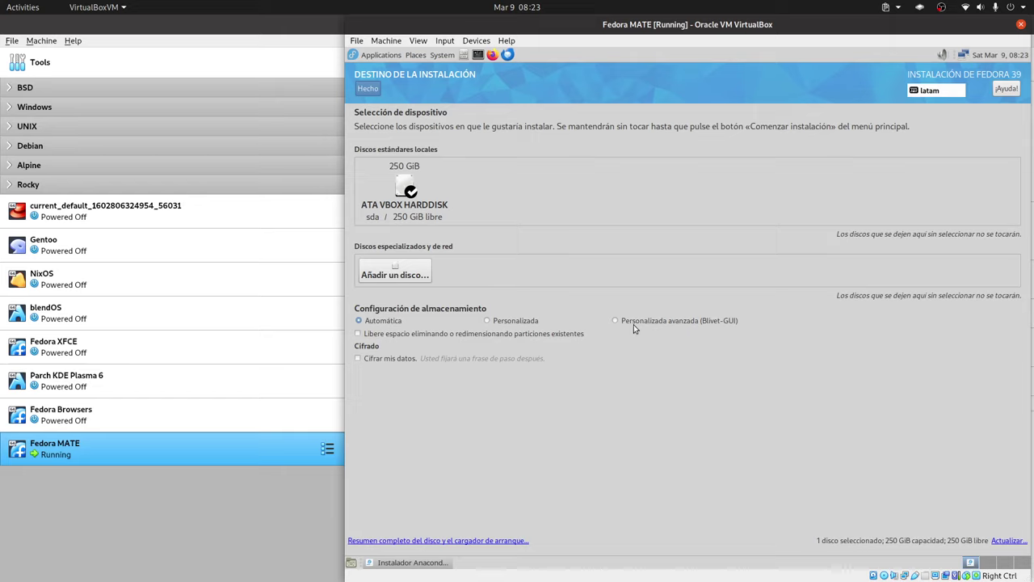
left_click(674, 324)
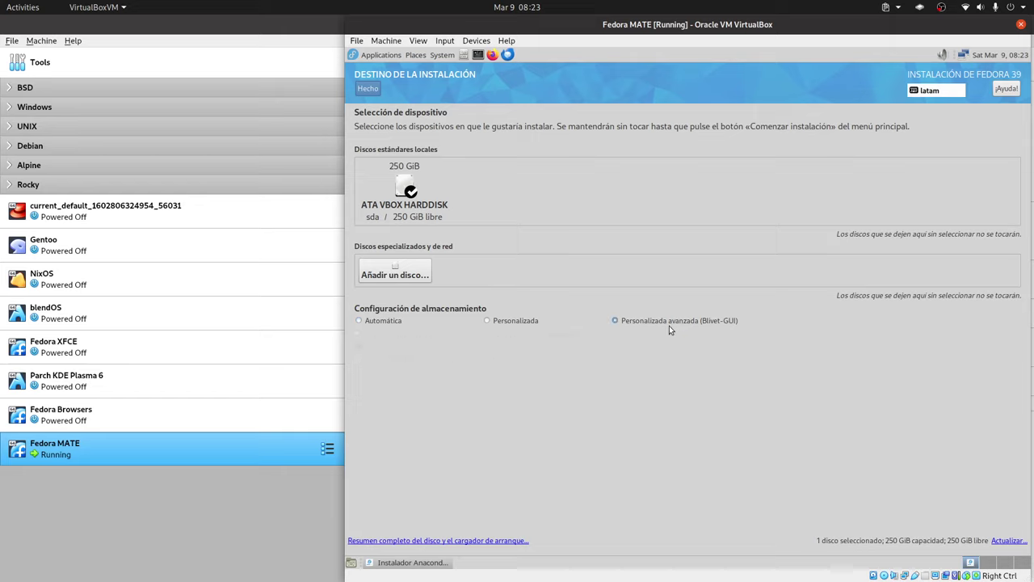
left_click(516, 322)
left_click(376, 87)
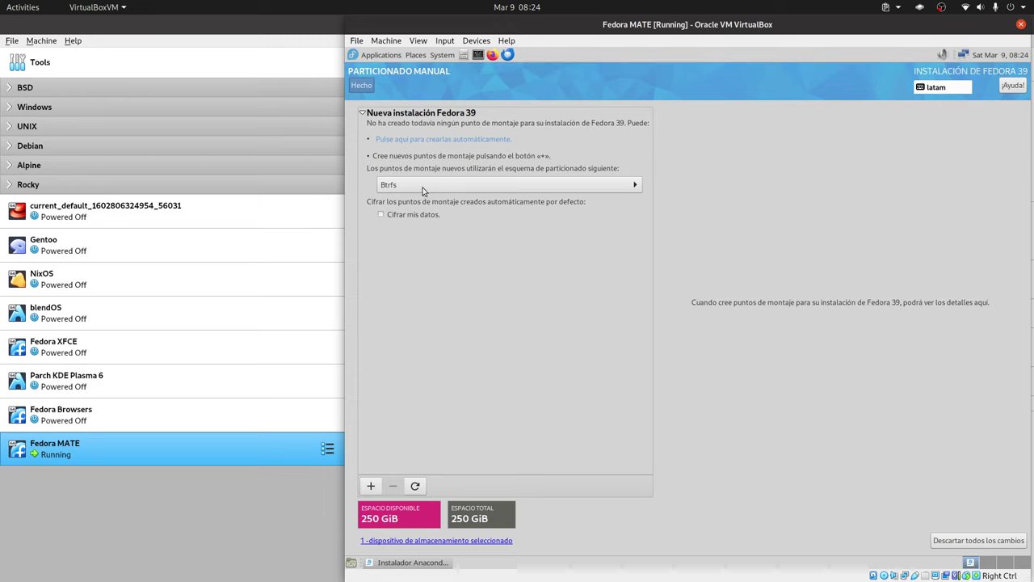
- Switch the partitioning scheme from Btrfs to standard partitions and pick biosboot as a new mount point
left_click(422, 190)
left_click(413, 167)
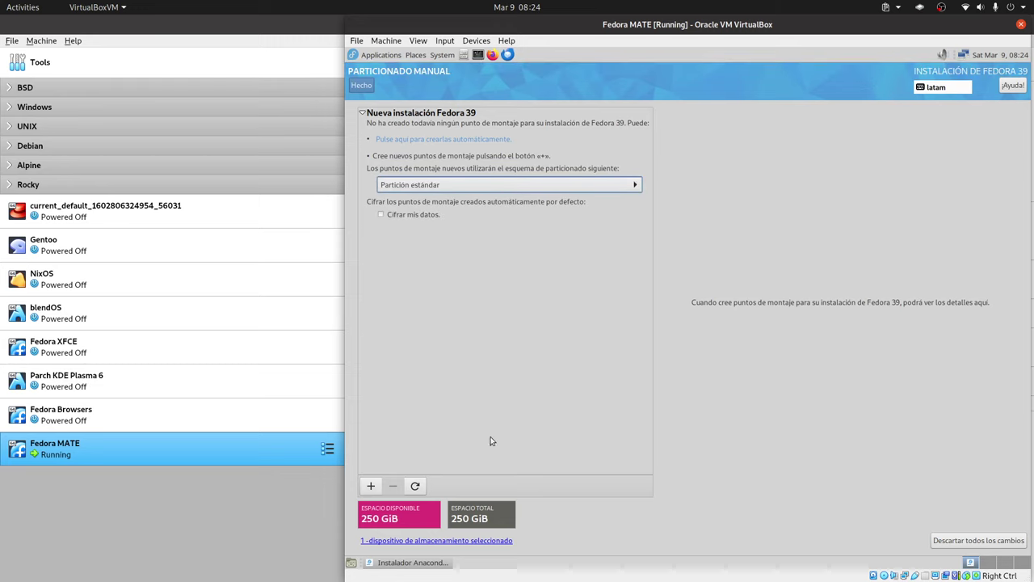
left_click(368, 484)
left_click(764, 303)
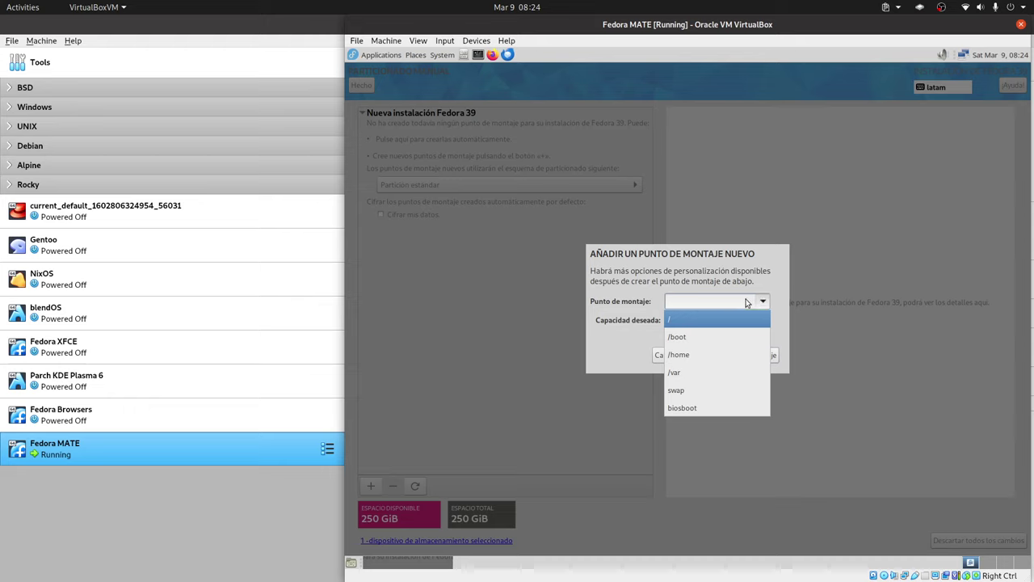
left_click(694, 409)
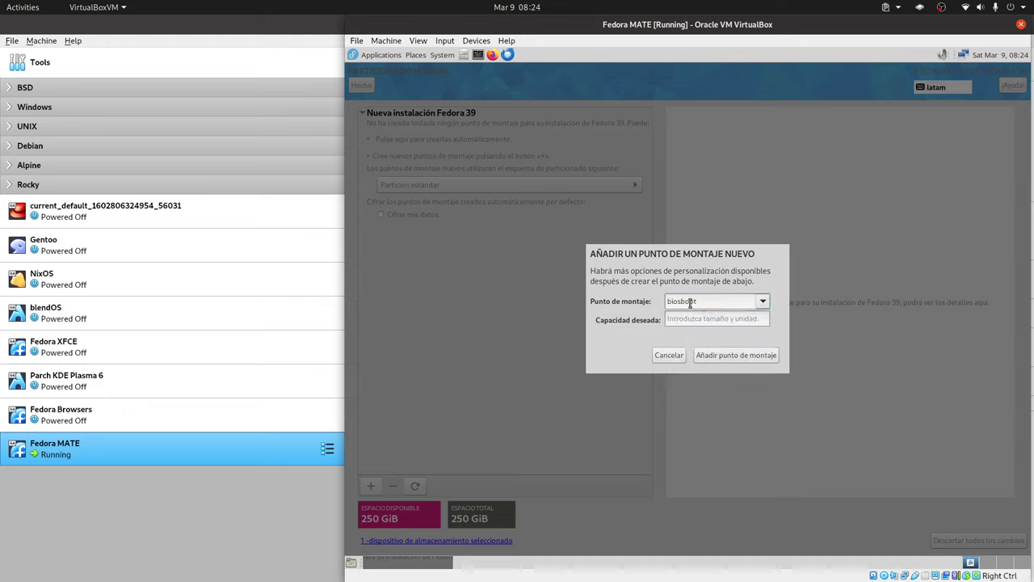
- Enter the biosboot capacity and add it, creating the 2 MiB BIOS Boot partition sda1
left_click(689, 318)
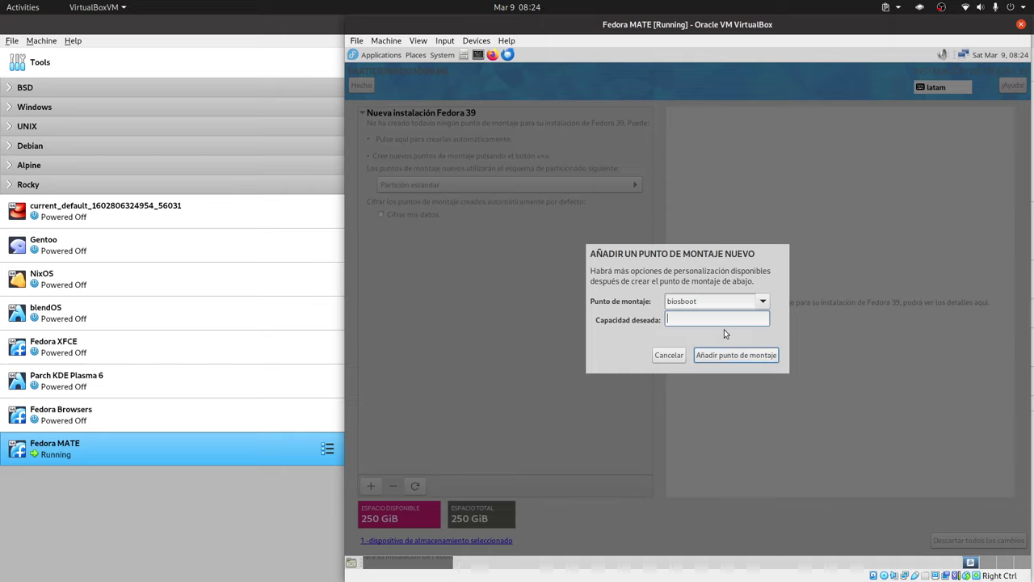
type("512MiB")
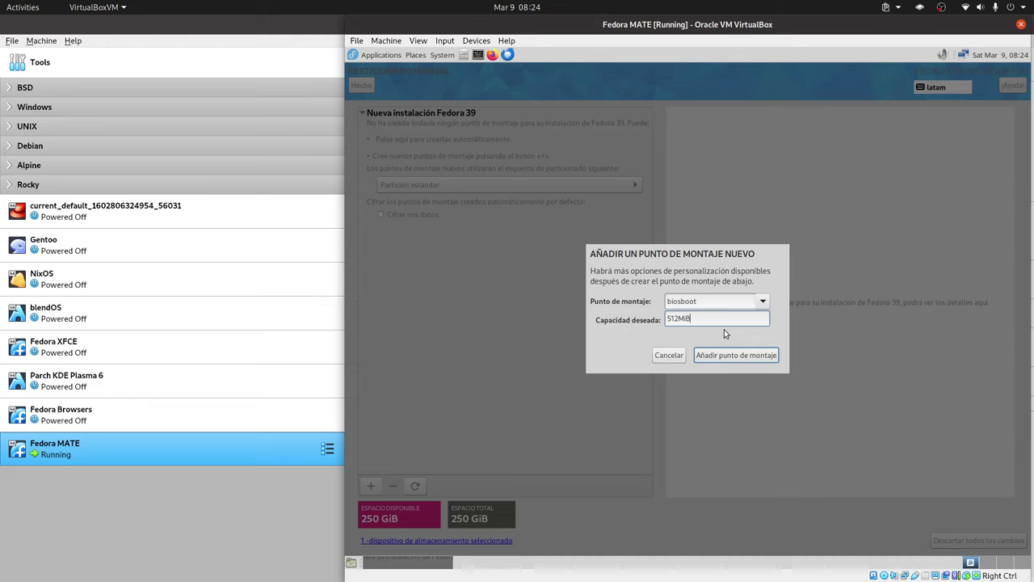
left_click(707, 354)
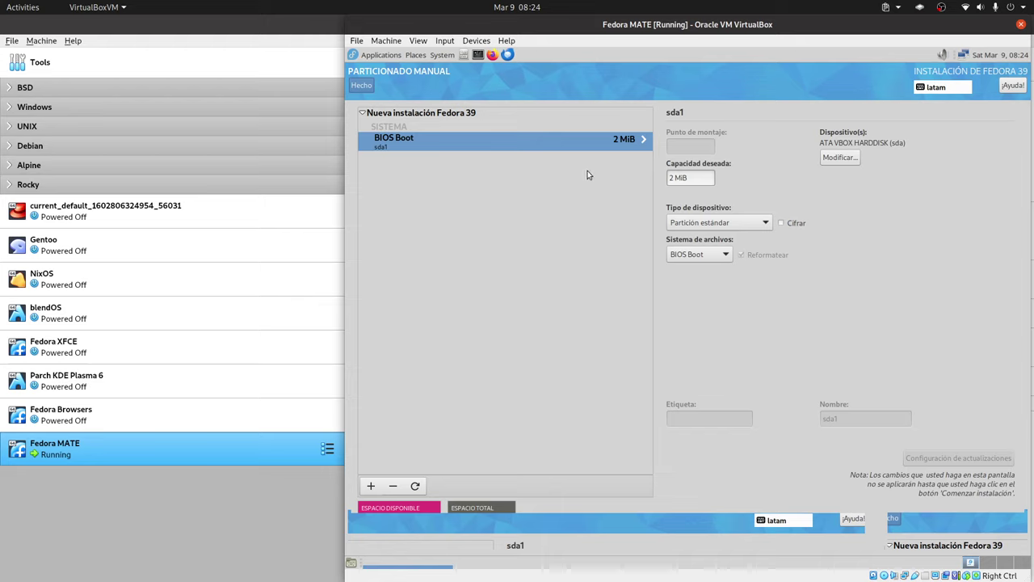
double_click(697, 180)
- Add a 20GiB root (/) mount point as sda2, leaving 230 GiB free
left_click(372, 486)
left_click(762, 300)
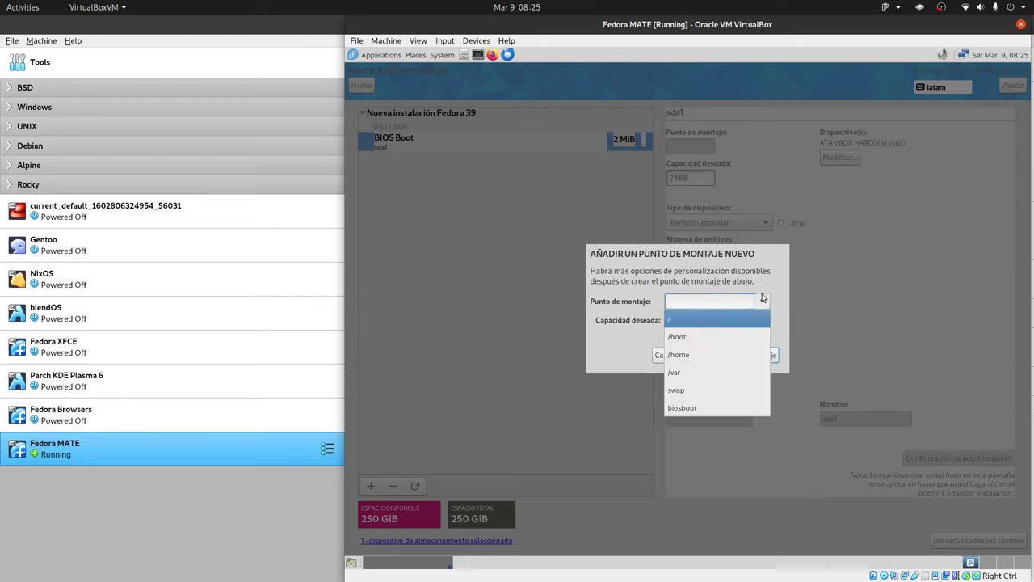
left_click(693, 319)
left_click(736, 320)
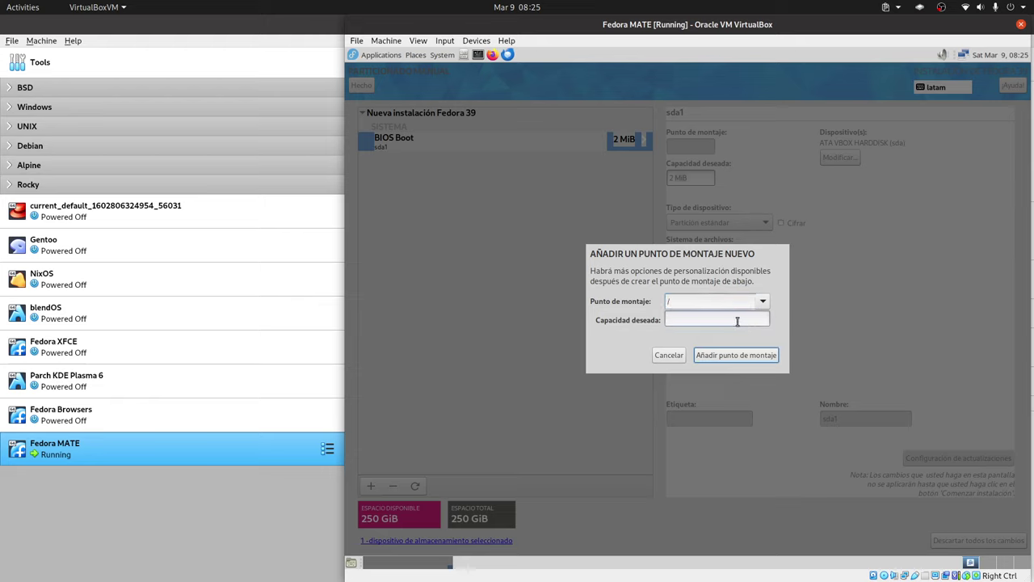
type("20GiB")
left_click(714, 355)
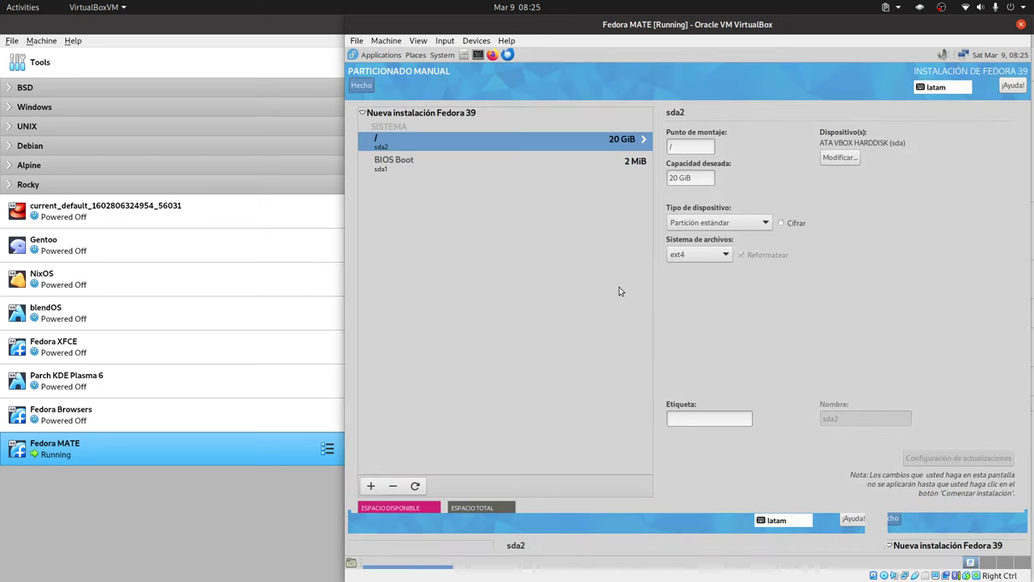
left_click(371, 485)
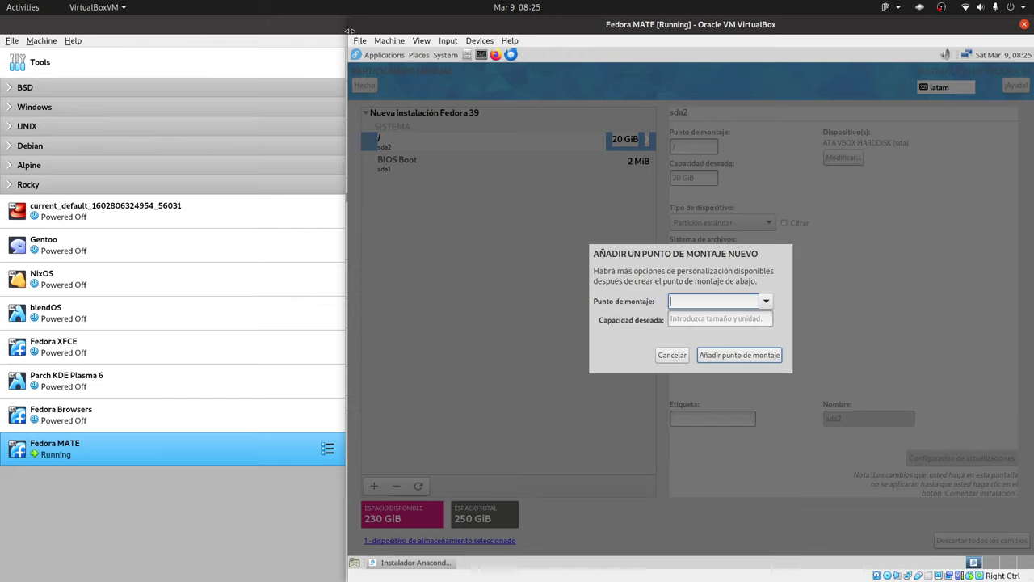
- Widen the VM window slightly, pick /home as the mount point and enter 226G capacity
left_click_drag(349, 30, 345, 31)
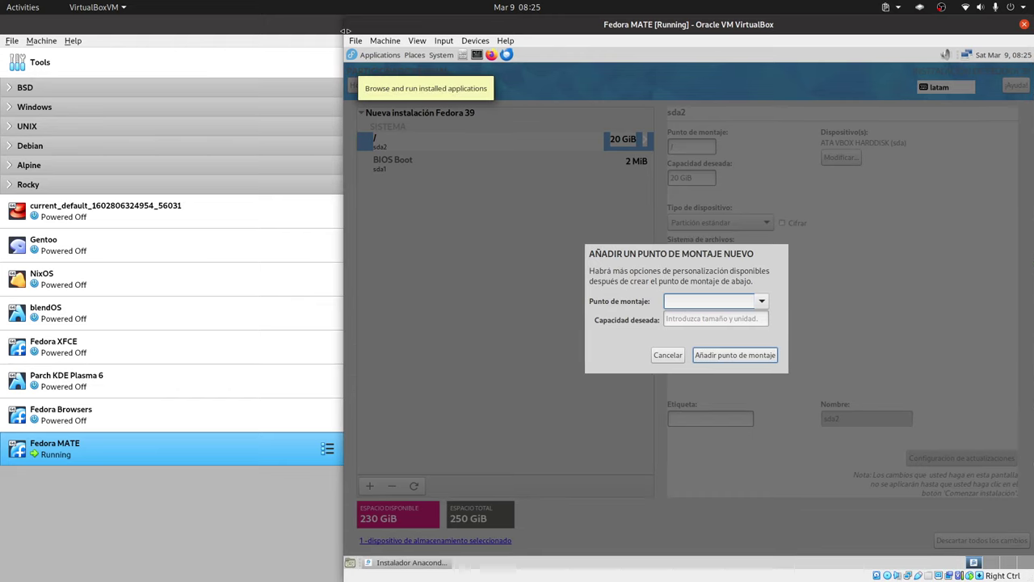
left_click(761, 301)
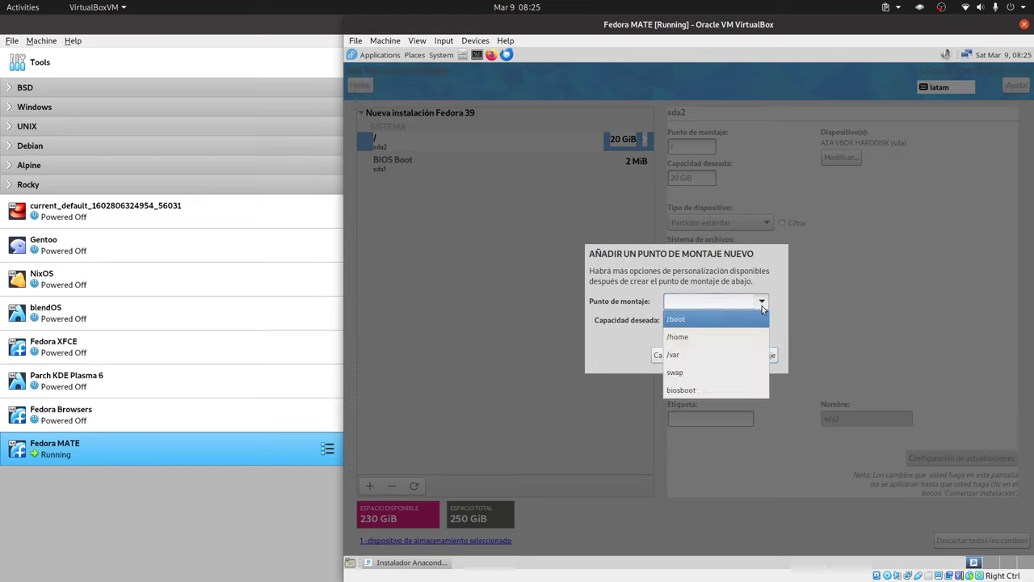
left_click(692, 337)
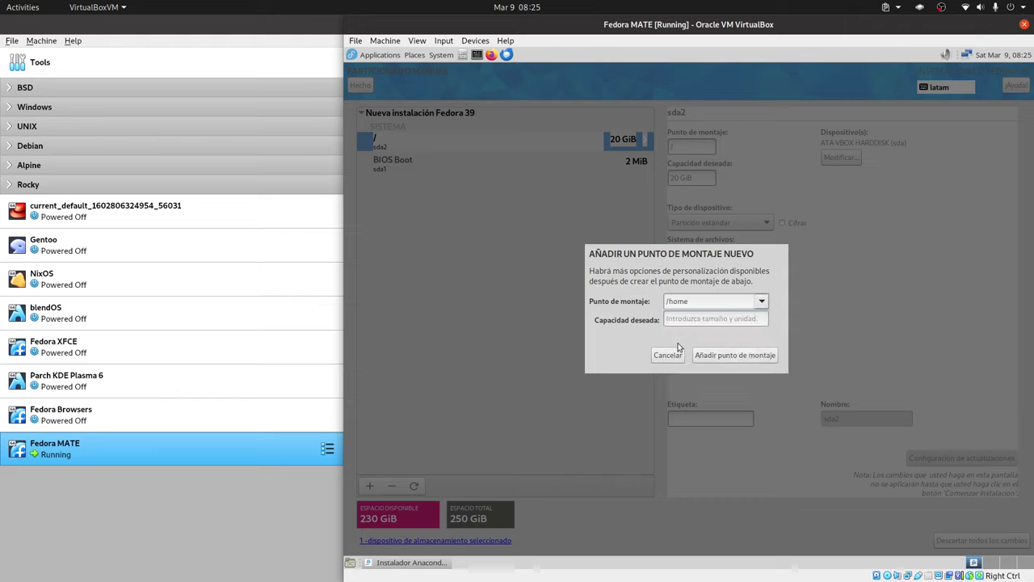
left_click(698, 319)
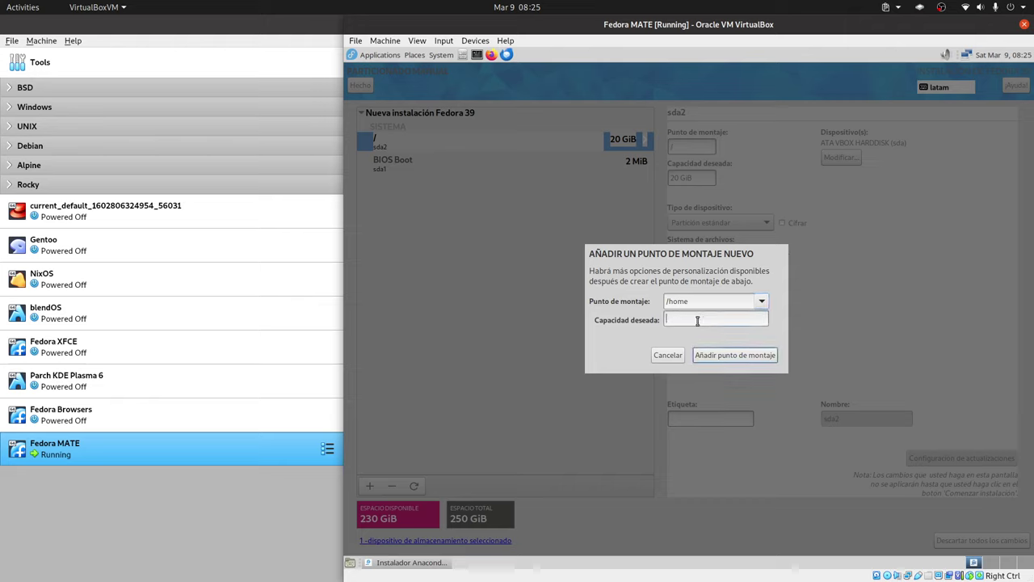
type("226GiB")
- Confirm the 226 GiB /home, add a 4 GiB swap partition, and accept the partitioning changes
key("Return")
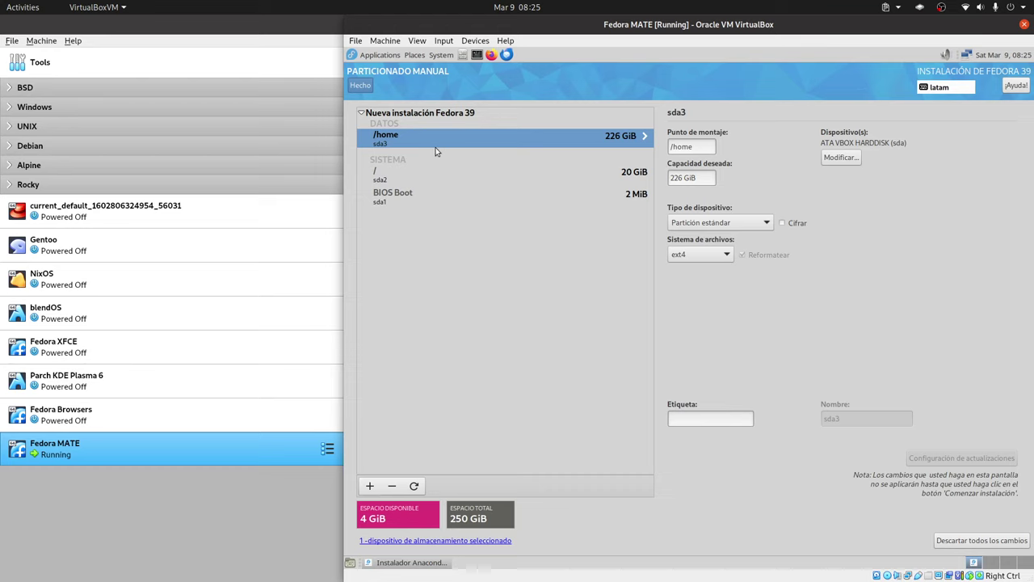
left_click(370, 486)
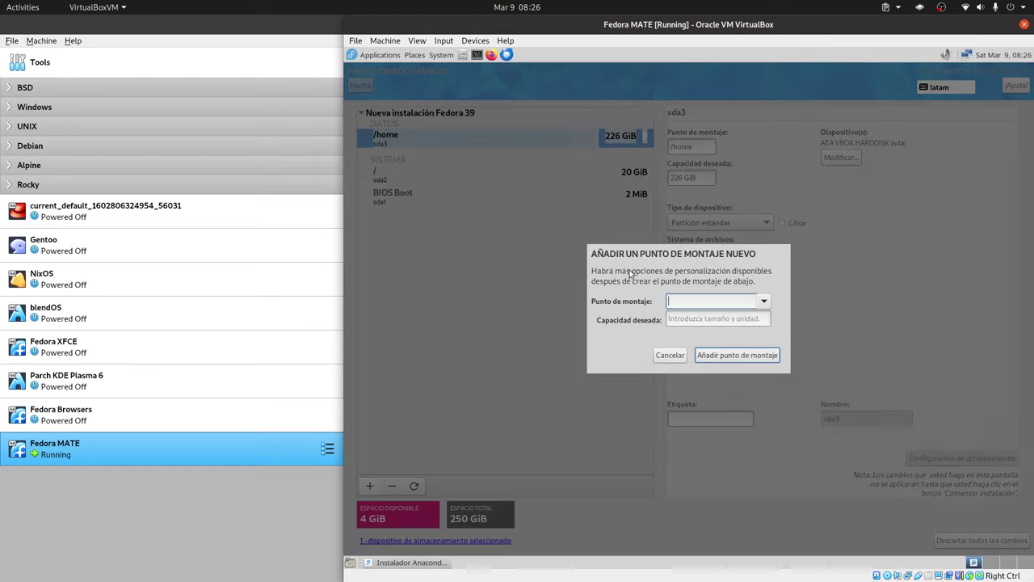
left_click(759, 300)
left_click(704, 360)
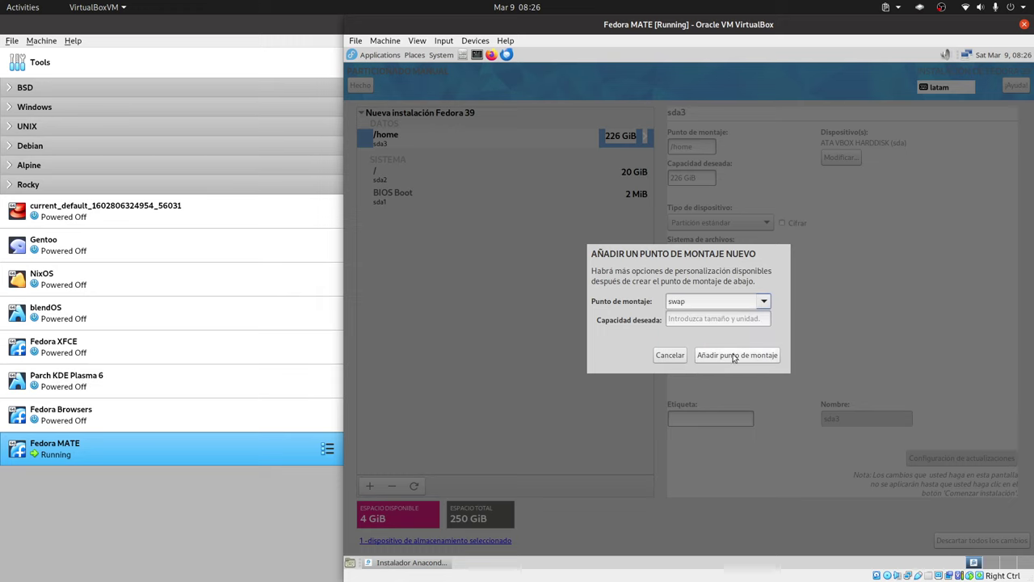
key("Return")
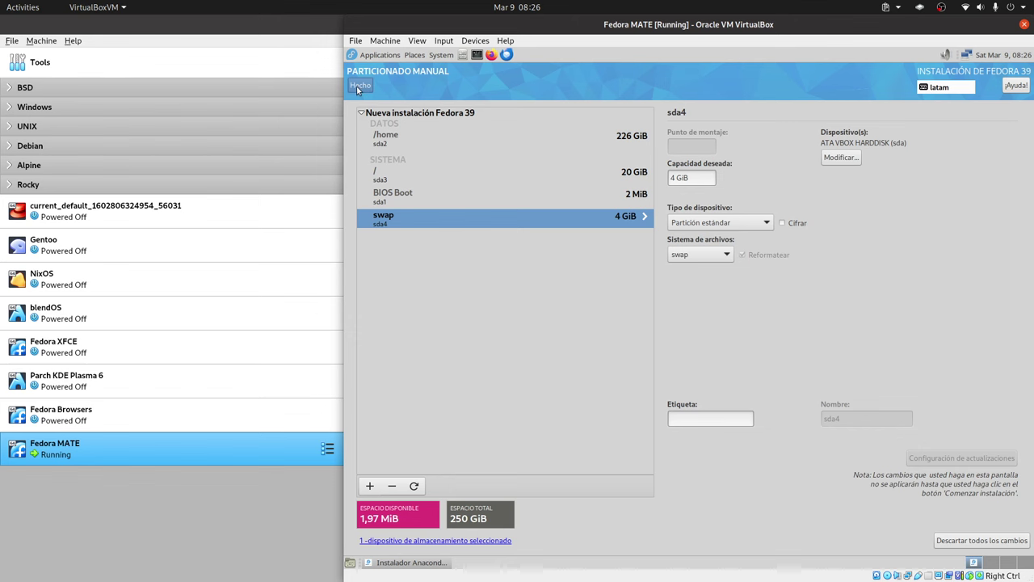
left_click(359, 87)
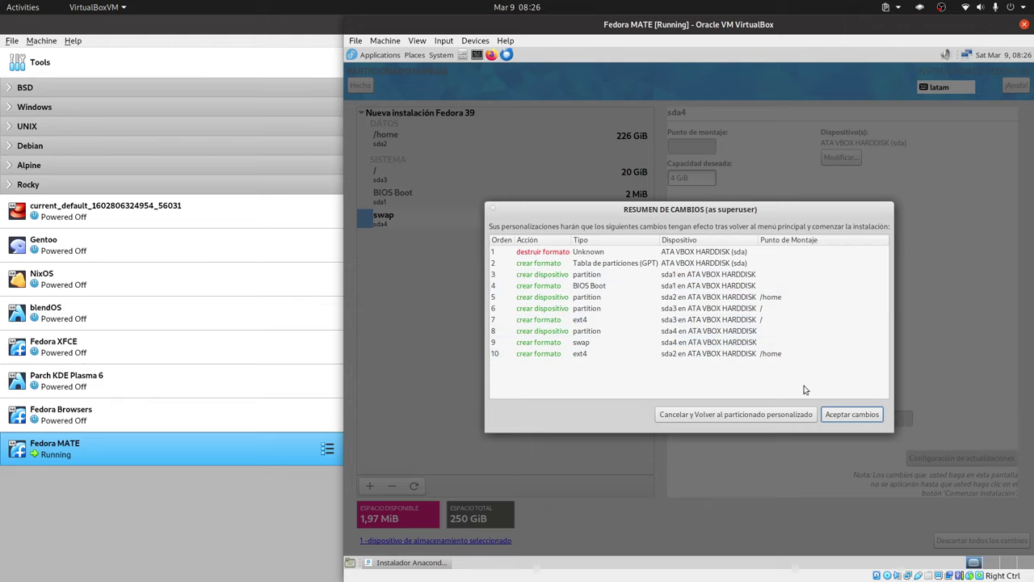
left_click(851, 414)
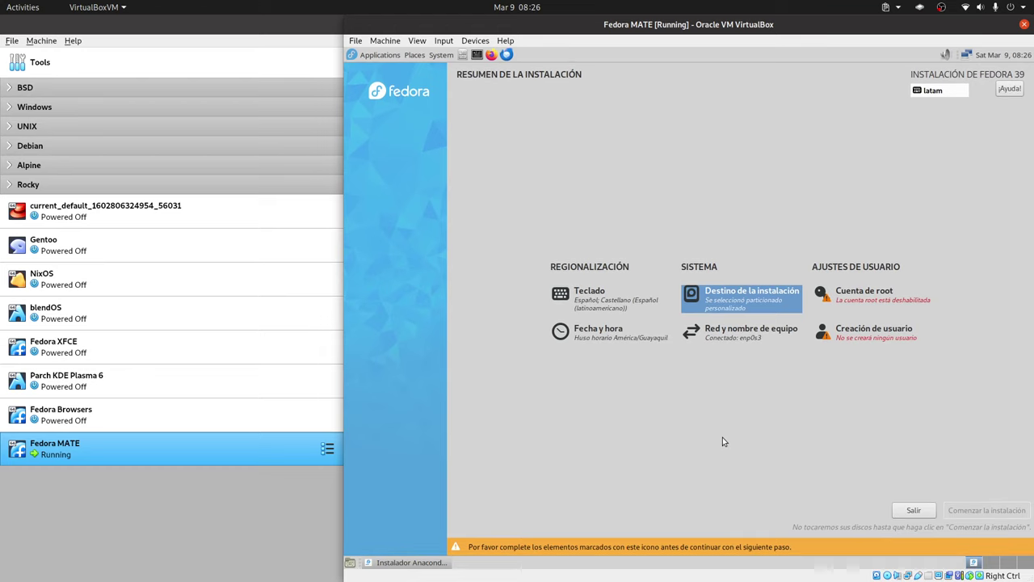
- Enable the root account with a short password, accepting it despite the weak-password warning
left_click(879, 311)
left_click(581, 219)
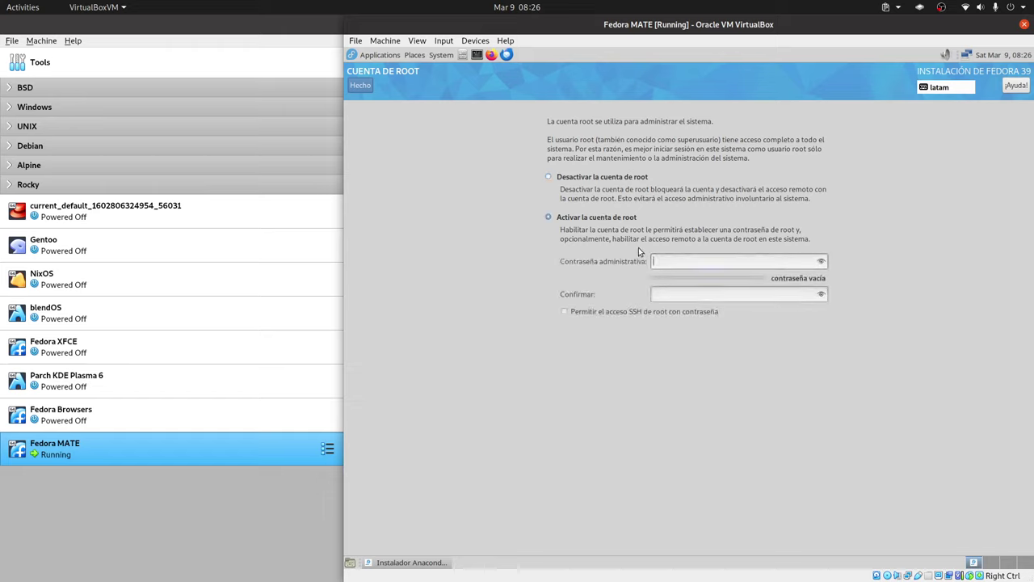
type("123")
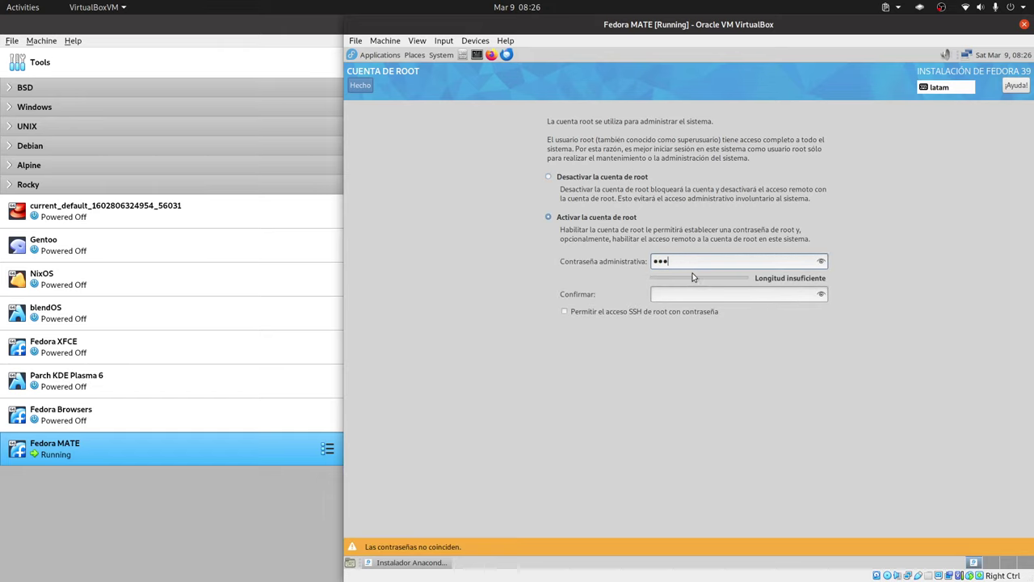
left_click(677, 292)
type("123")
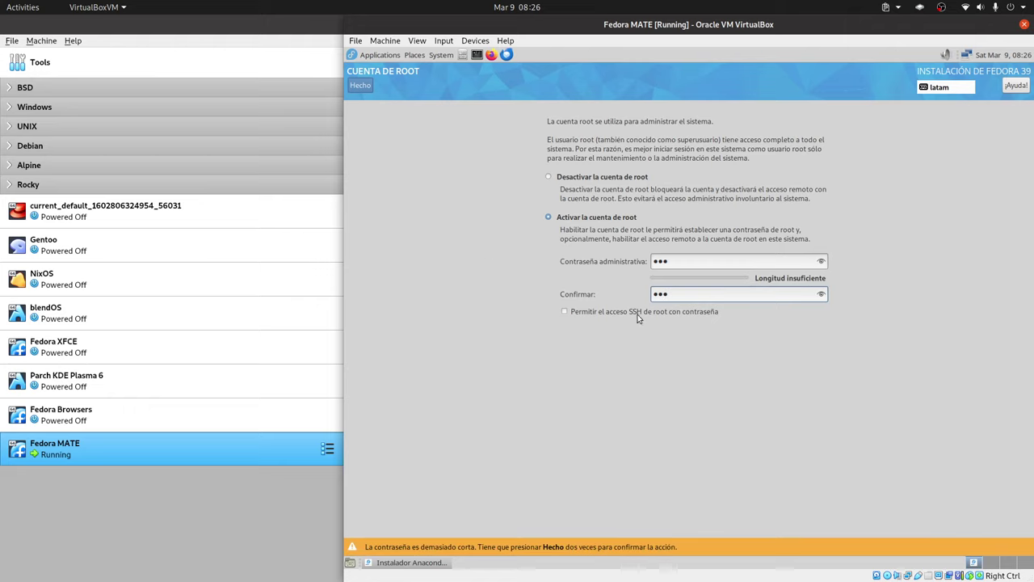
left_click(360, 84)
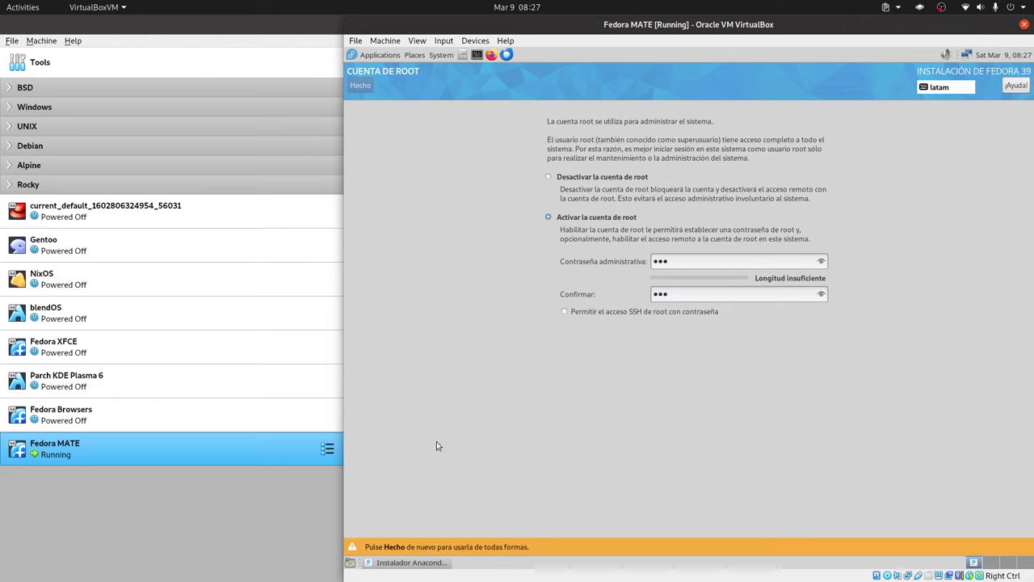
left_click(362, 85)
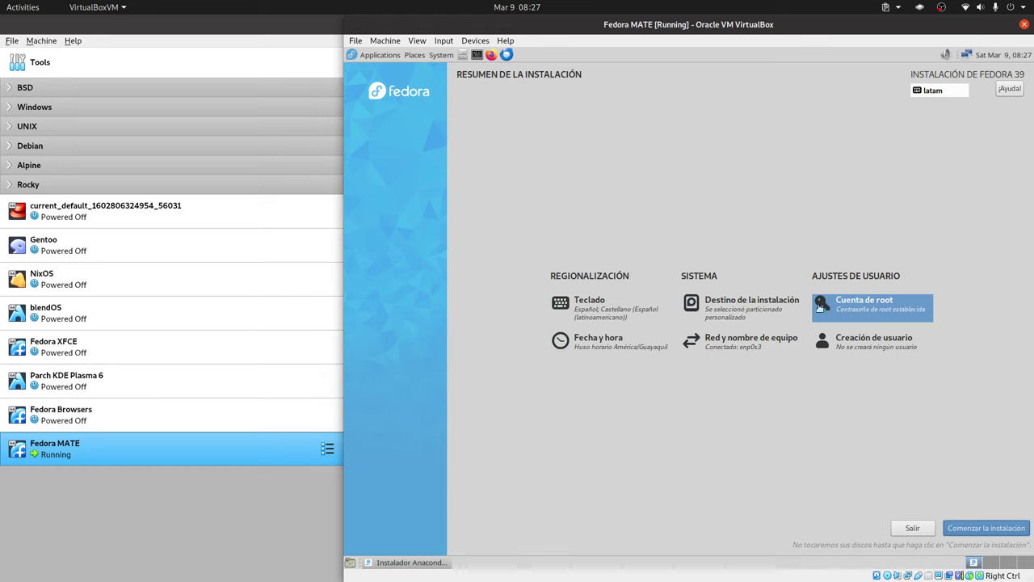
- Create an administrator user with a password, then begin the Fedora 39 installation
left_click(808, 318)
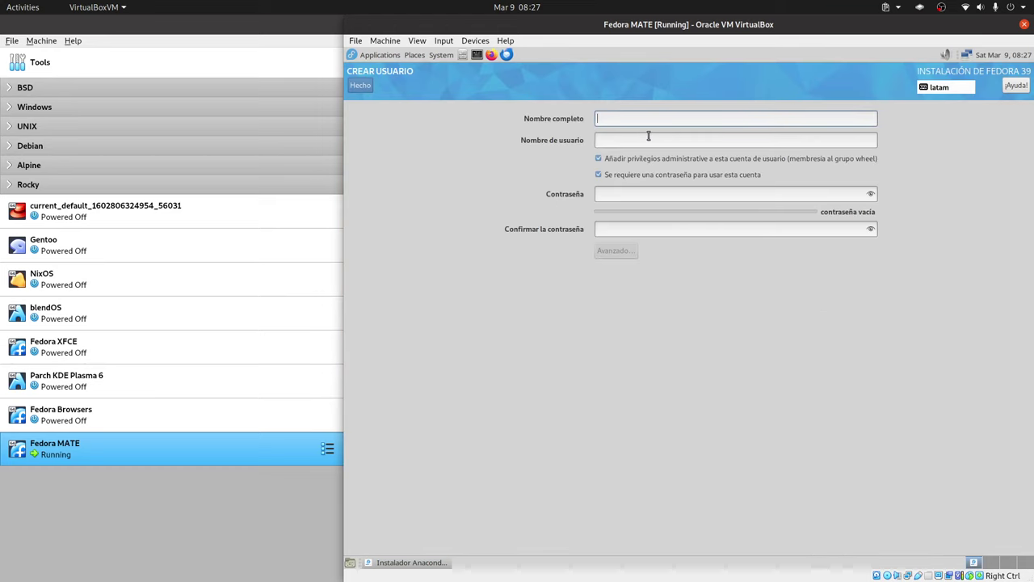
type("Libre")
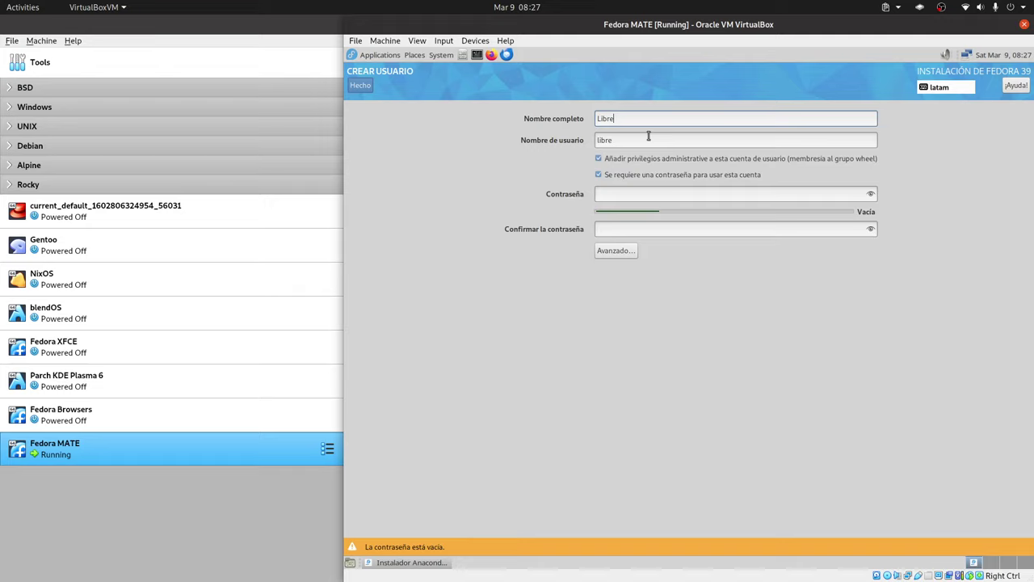
type("Byte")
left_click(635, 193)
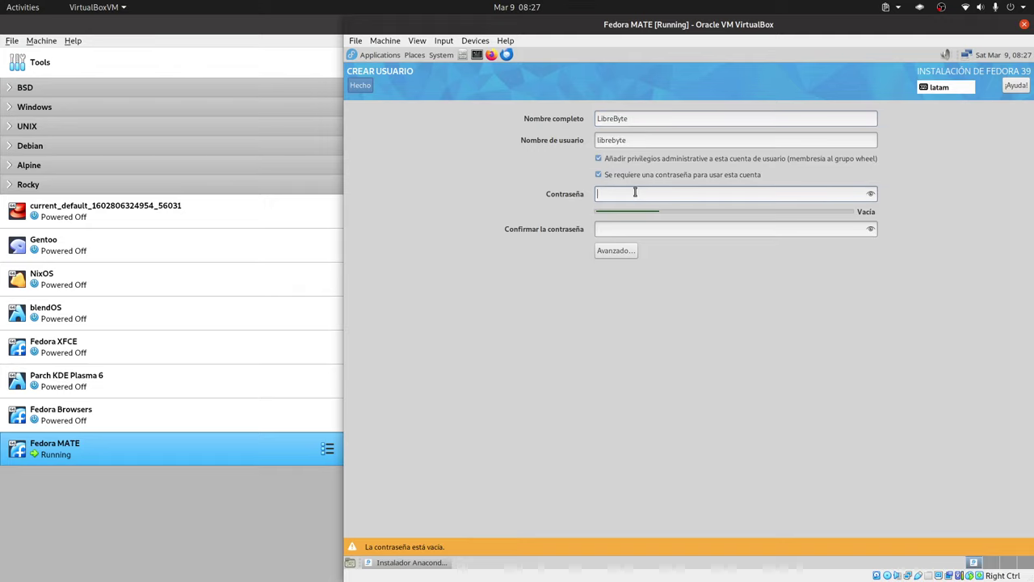
type("••")
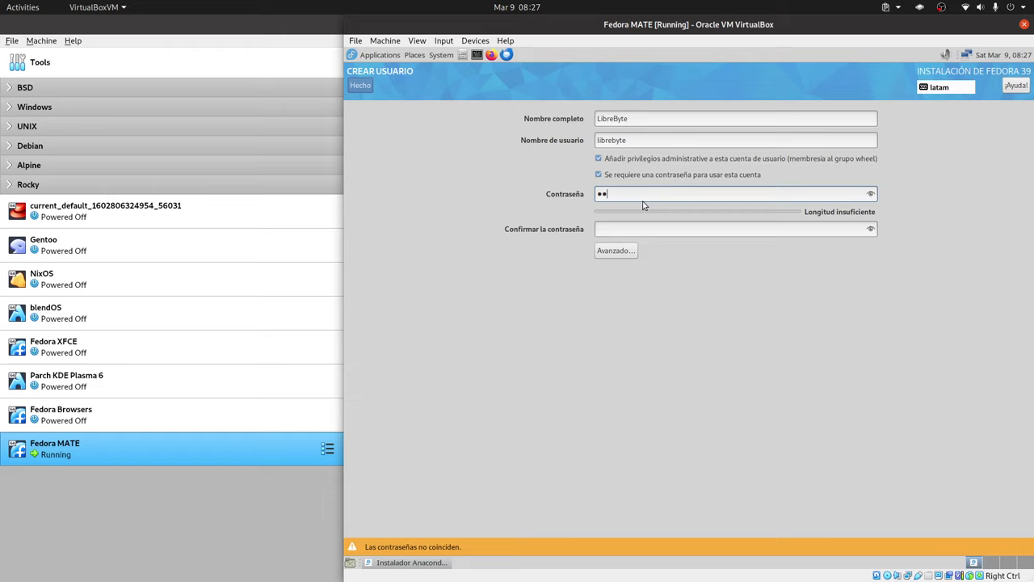
key("Tab")
type("•••")
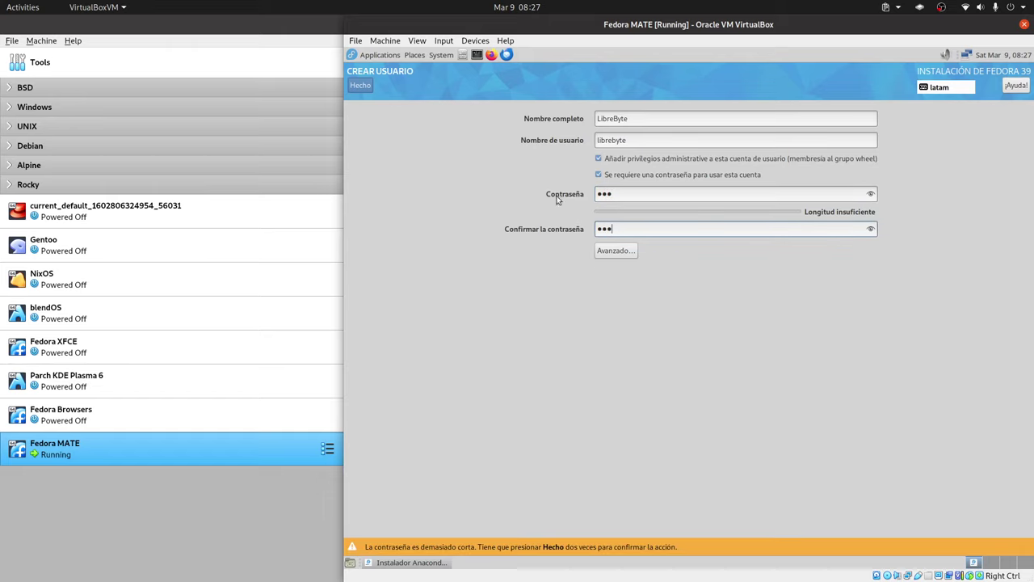
left_click(358, 85)
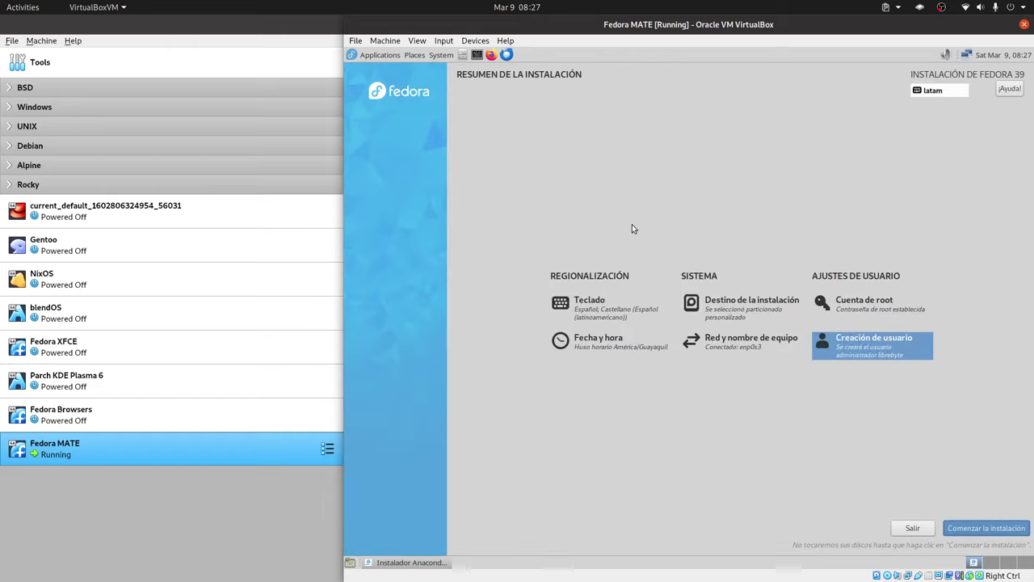
left_click(979, 529)
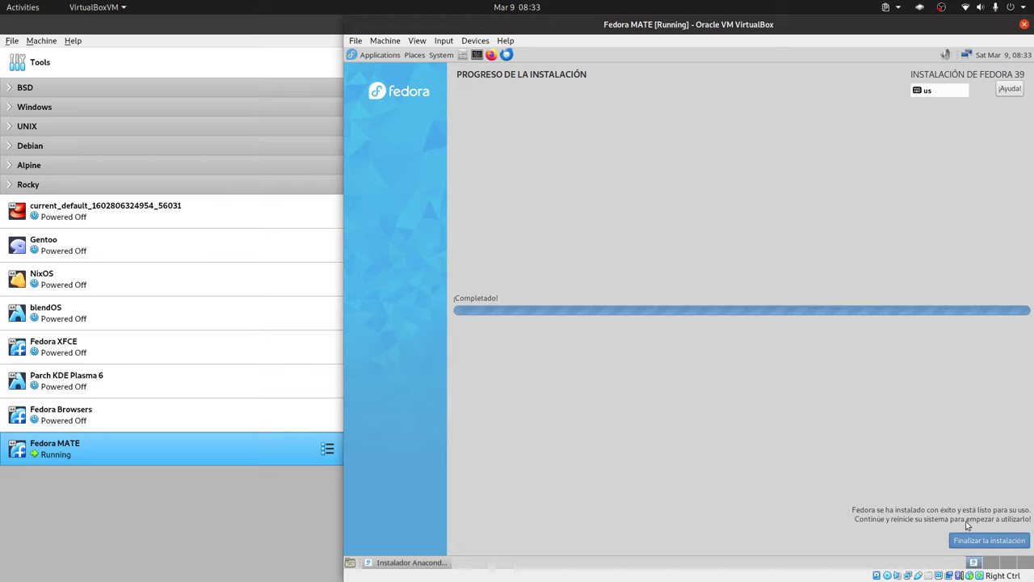
- Close the finished installer, shut down the guest via System > Shut Down, and right-click the Fedora MATE machine
key("Return")
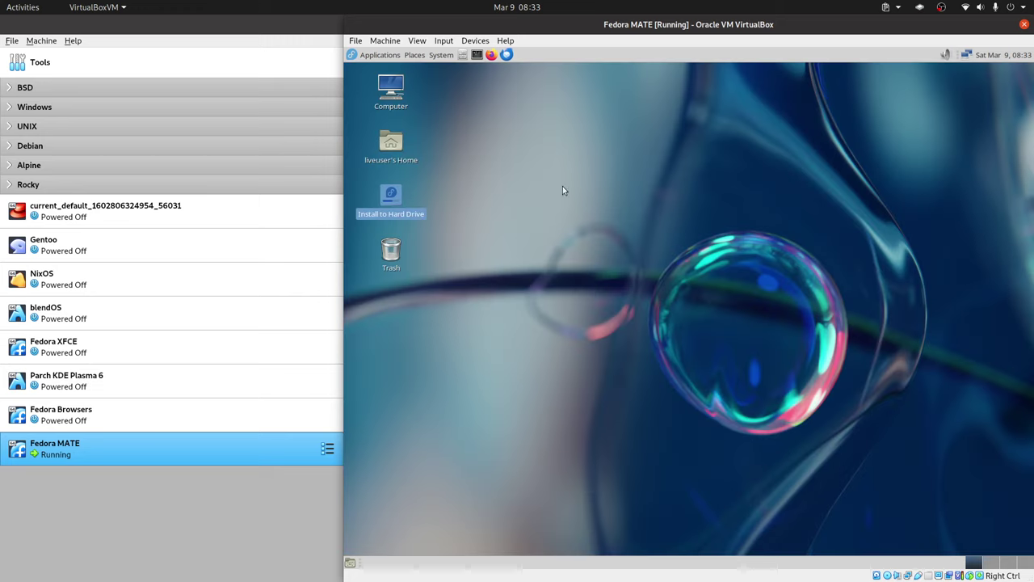
left_click(445, 55)
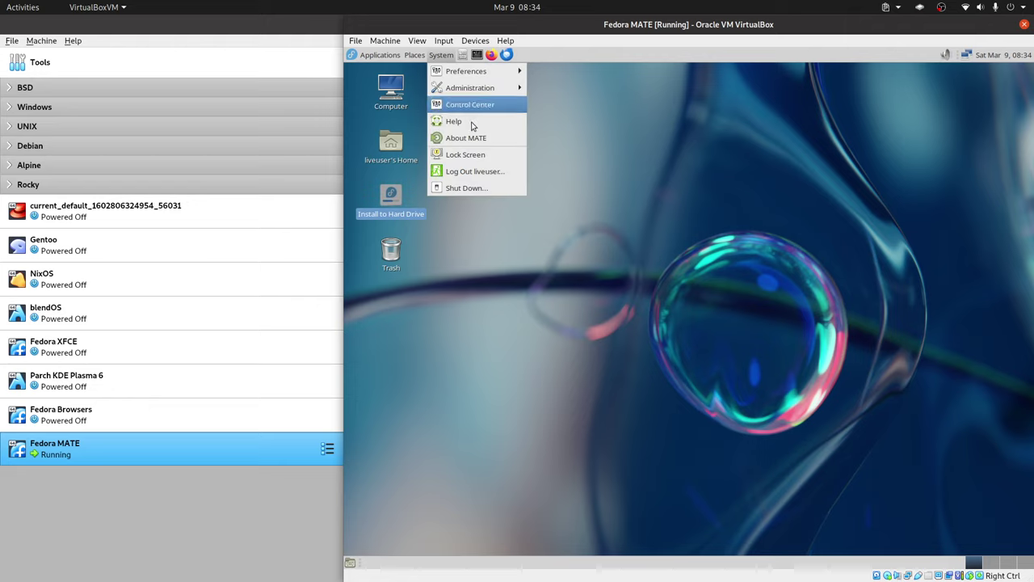
left_click(490, 188)
left_click(784, 362)
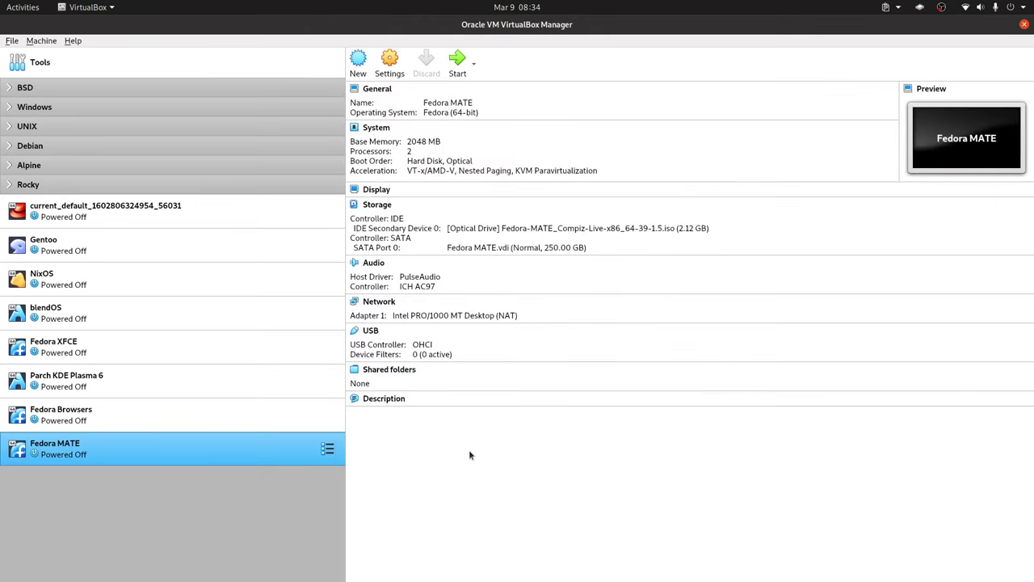
right_click(263, 440)
- Check the Fedora MATE boot order in Settings, then boot the VM to Fedora's initial setup
left_click(364, 200)
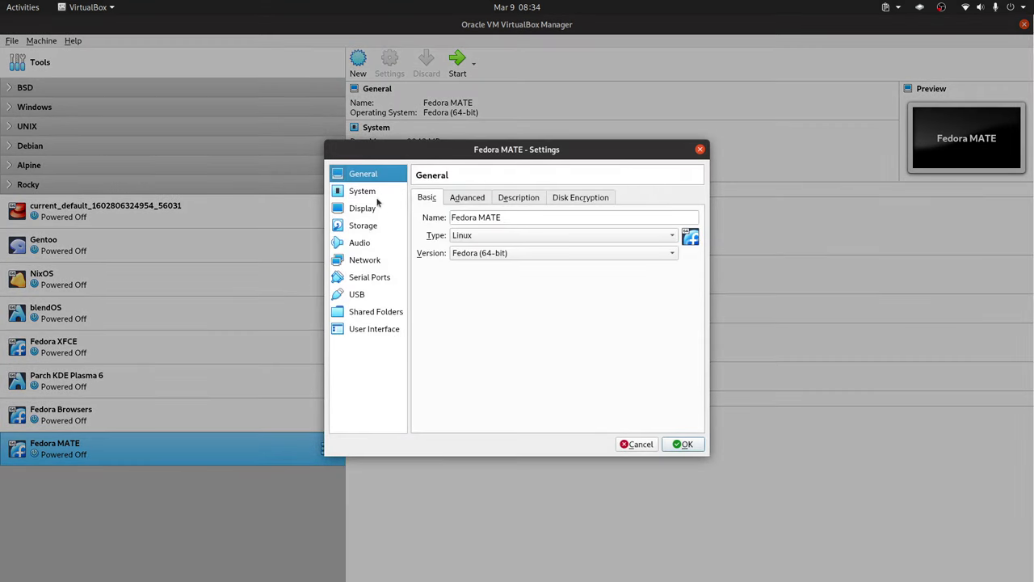
left_click(377, 195)
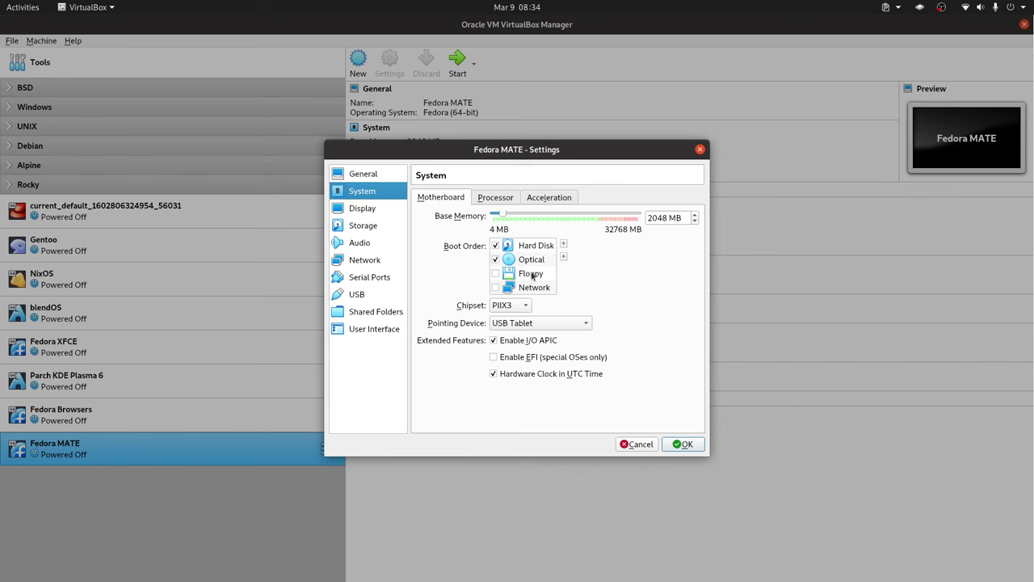
left_click(683, 444)
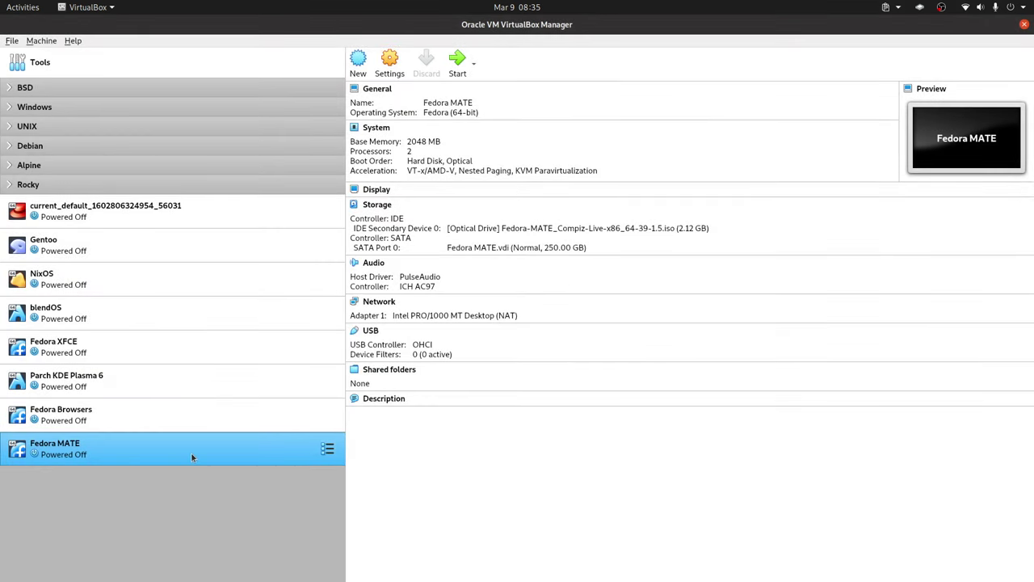
double_click(192, 458)
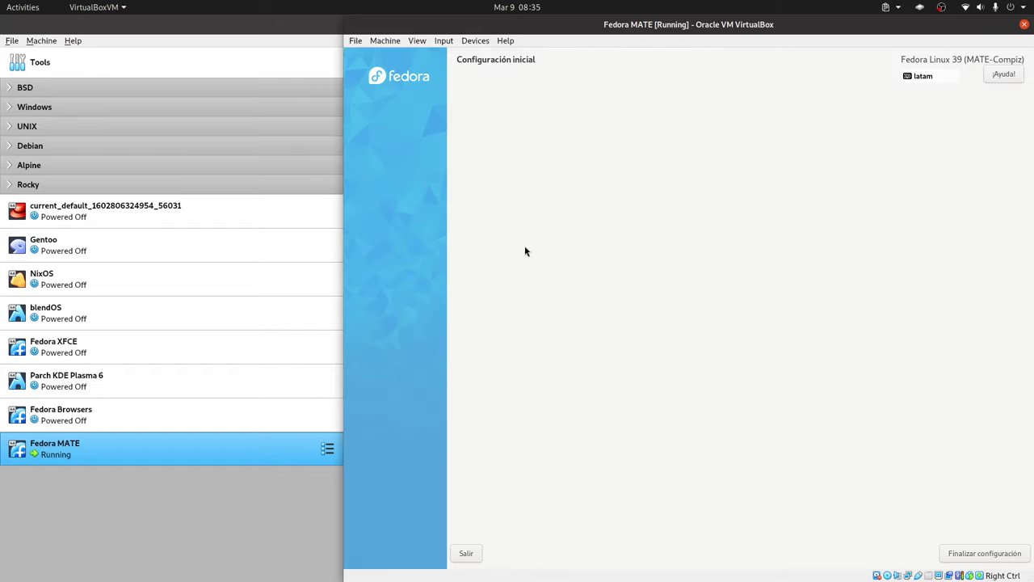
- Click Finalizar configuración and log in to the Fedora MATE desktop with the user's password
left_click(972, 553)
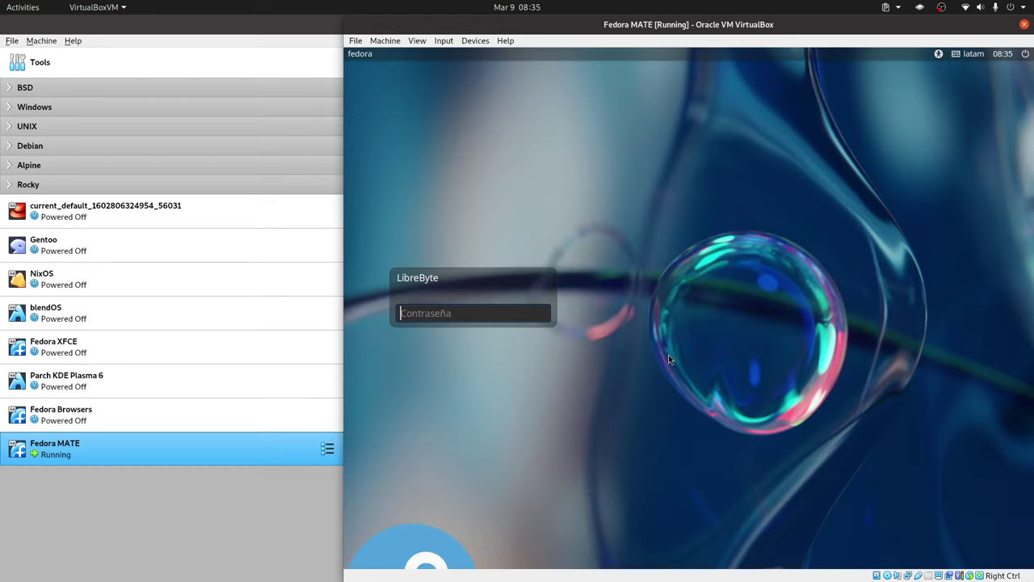
left_click(459, 313)
type("•••")
key("Return")
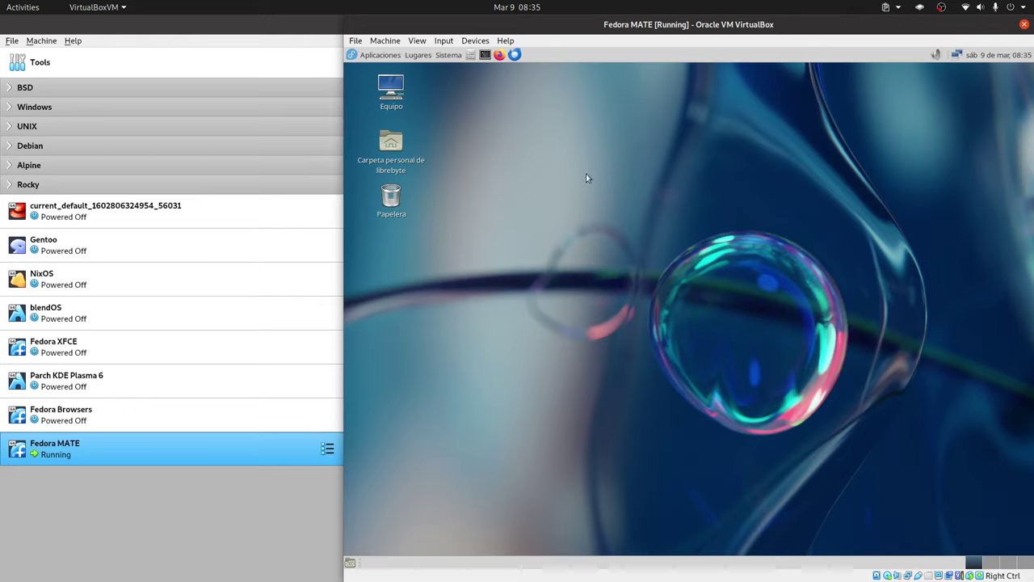
left_click(418, 55)
- Open Apariencia from Sistema > Preferencias > Aspecto y comportamiento in the guest
mouse_move(458, 58)
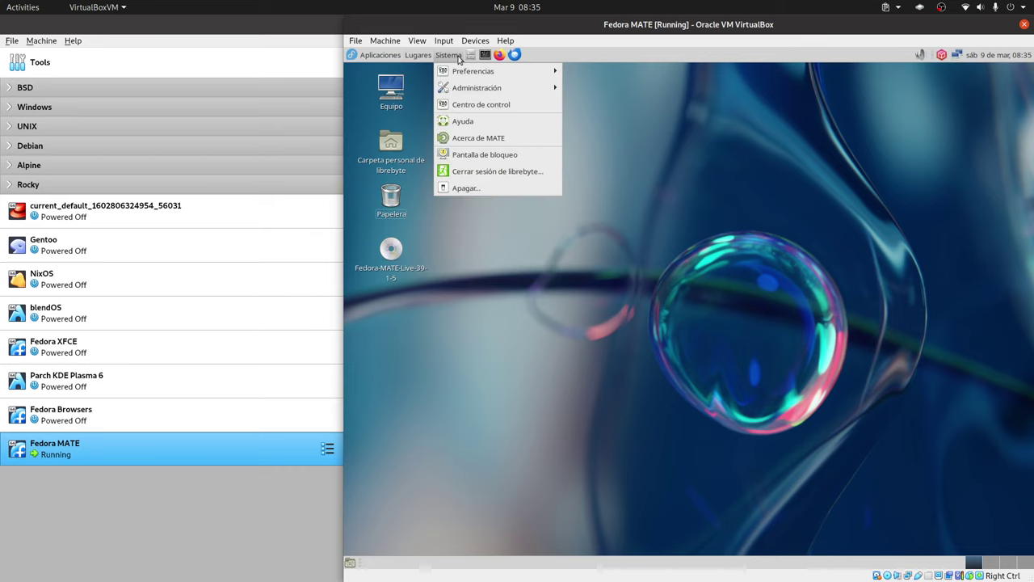
mouse_move(449, 85)
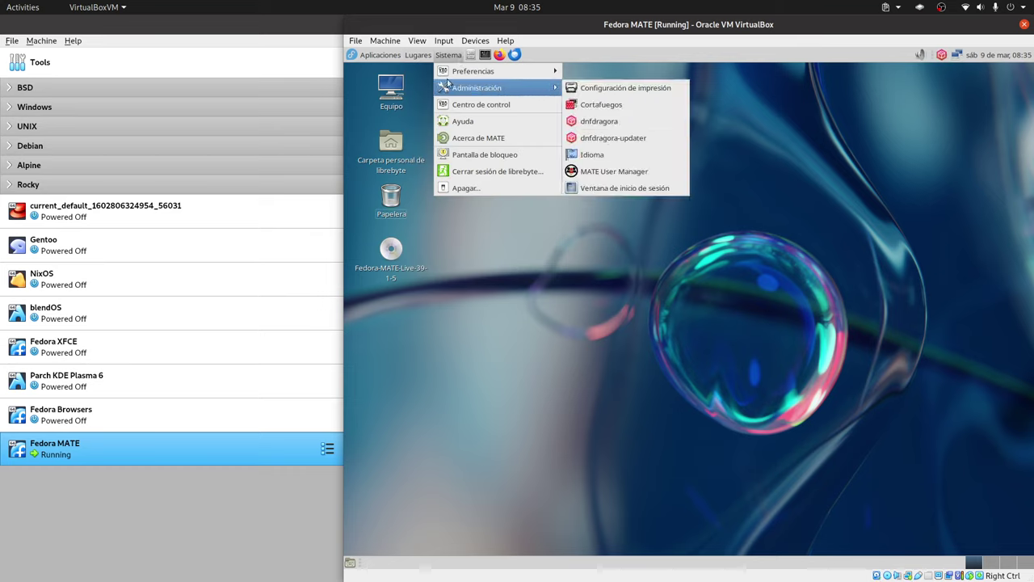
mouse_move(380, 57)
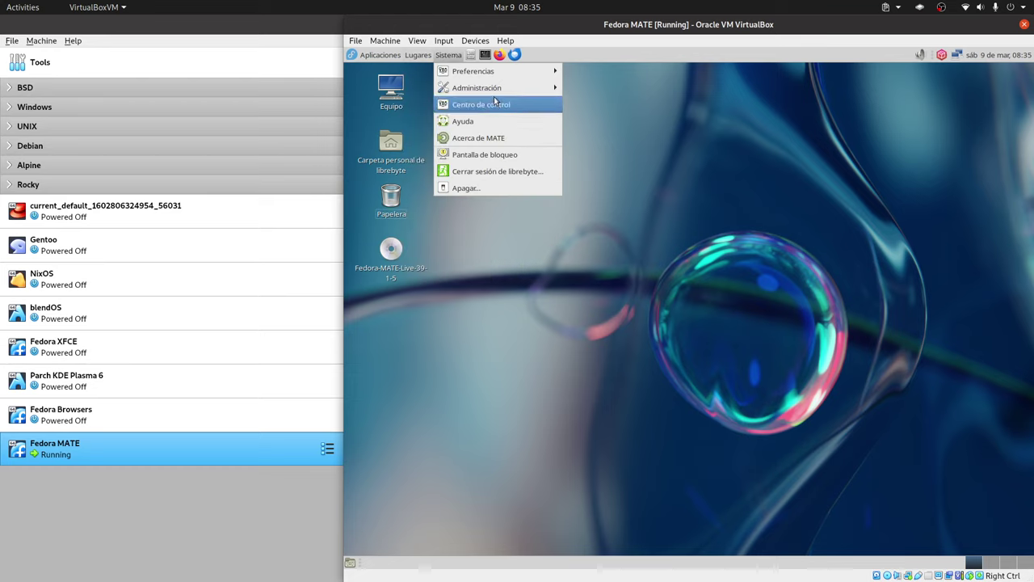
mouse_move(491, 72)
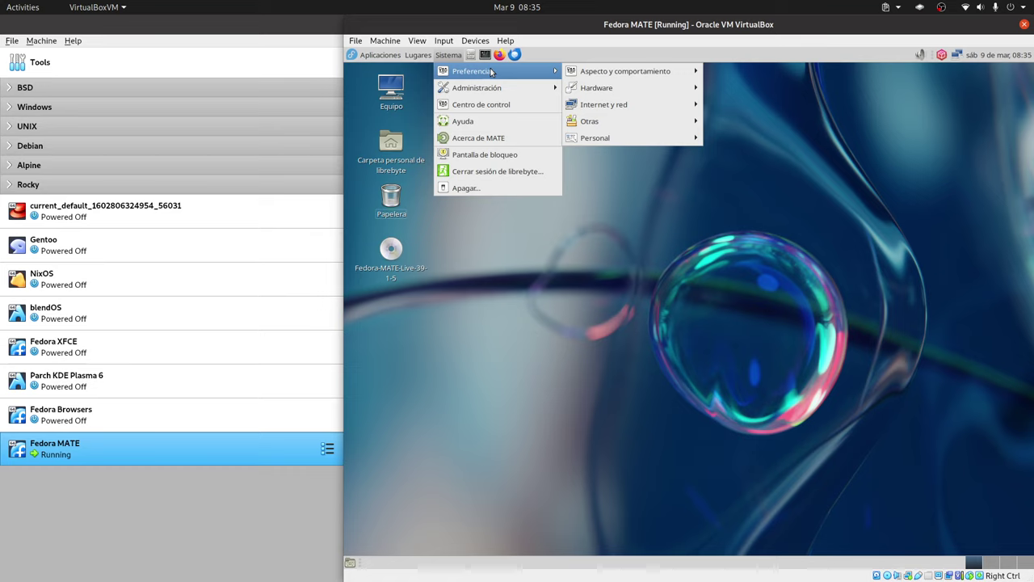
mouse_move(652, 71)
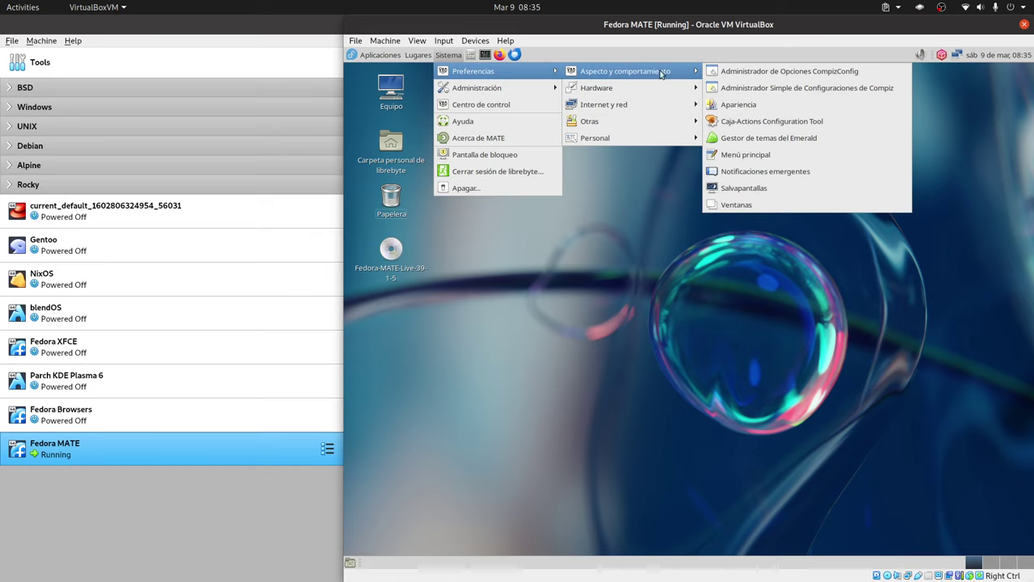
left_click(737, 104)
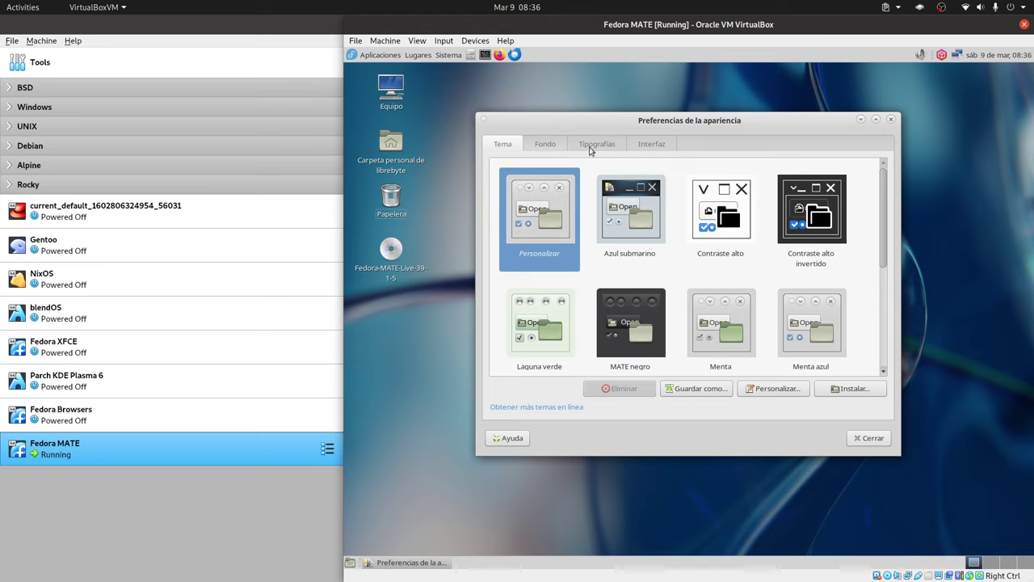
- Browse the Tema, Fondo, Tipografías and Interfaz tabs, close Apariencia, and make the VM full screen
left_click_drag(602, 129, 627, 118)
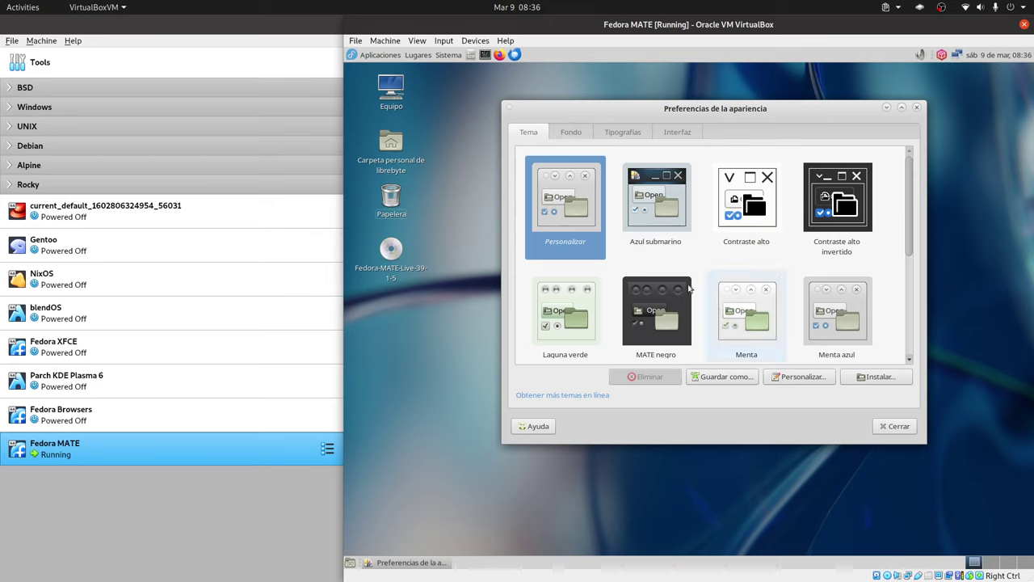
left_click(625, 136)
left_click(687, 132)
left_click(572, 132)
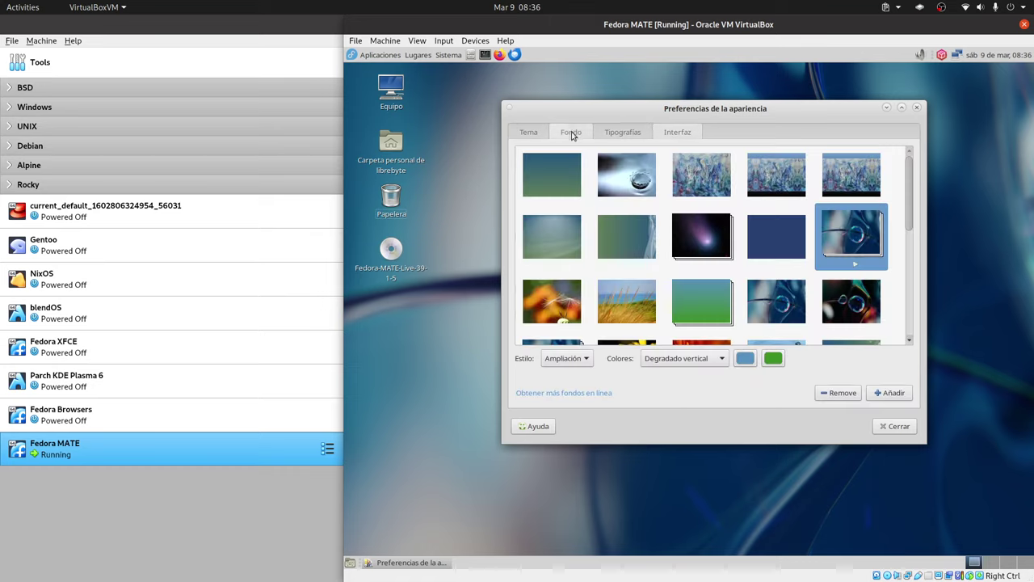
left_click(533, 132)
left_click(614, 132)
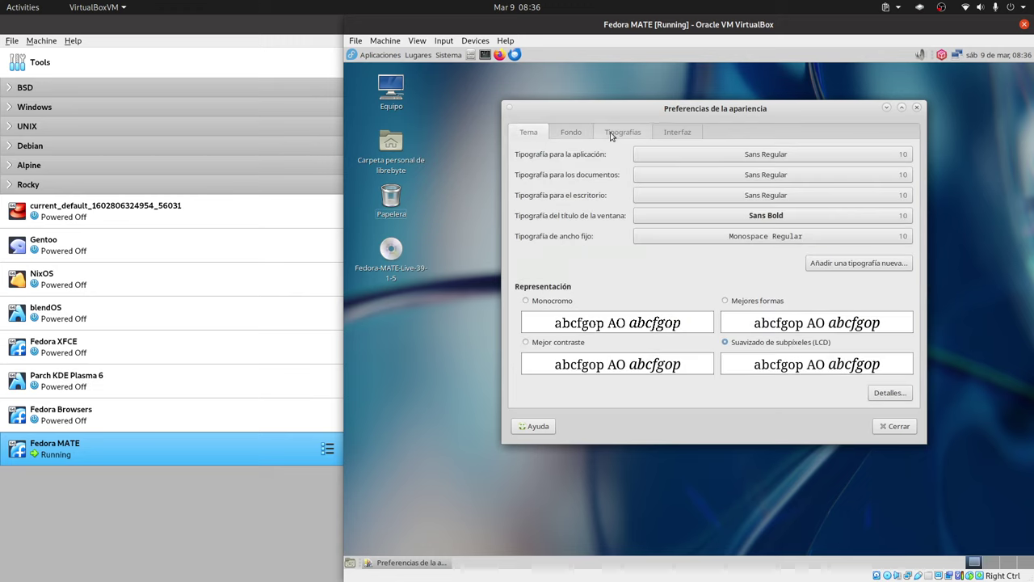
left_click(676, 132)
left_click(897, 426)
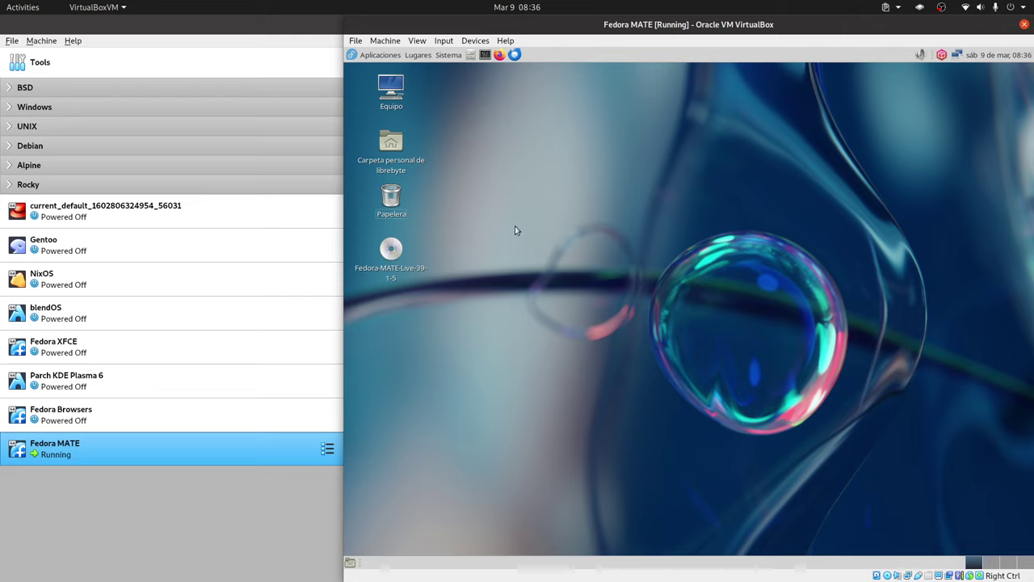
key("Control_R+f")
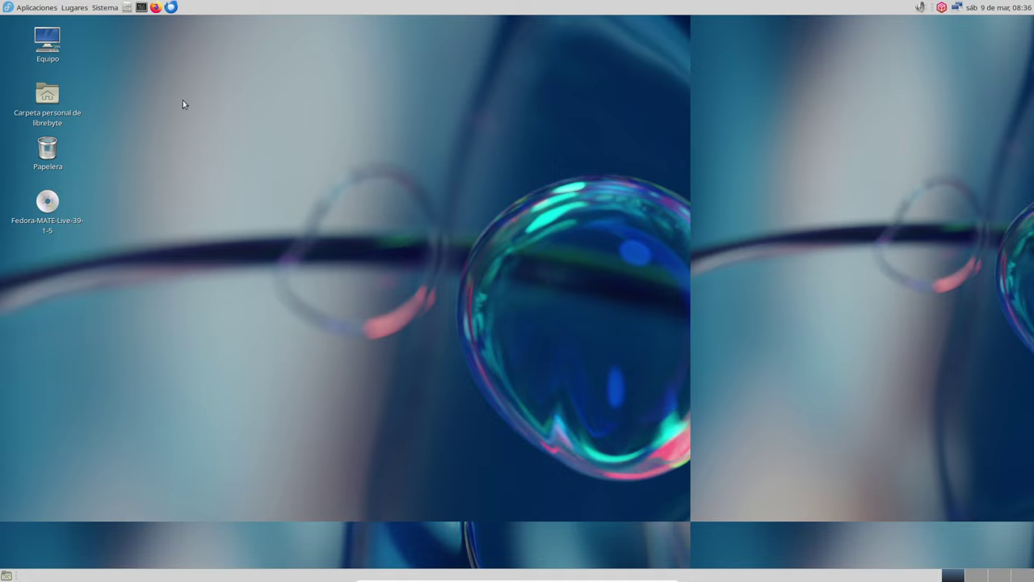
left_click(31, 11)
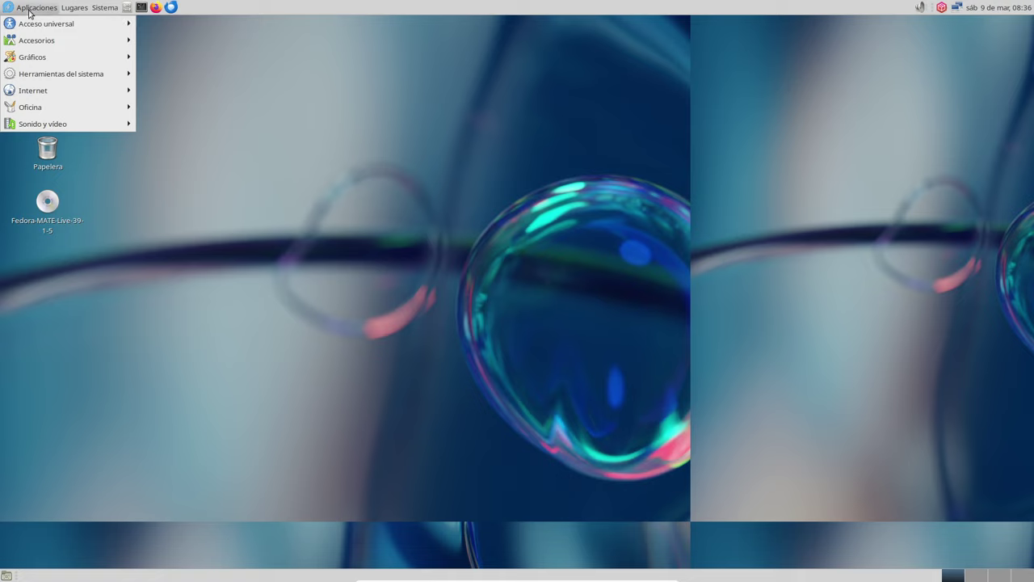
mouse_move(104, 126)
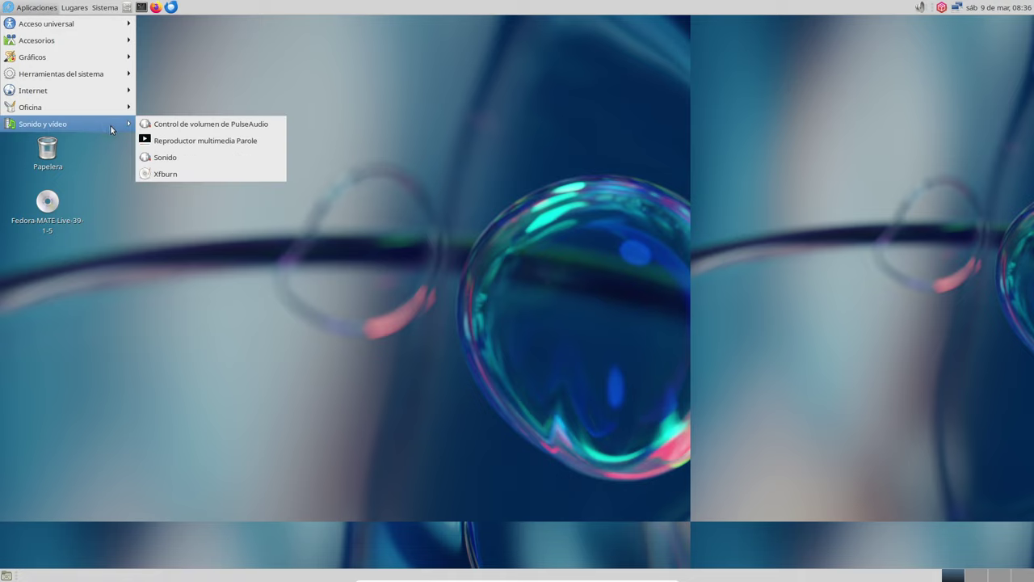
mouse_move(74, 13)
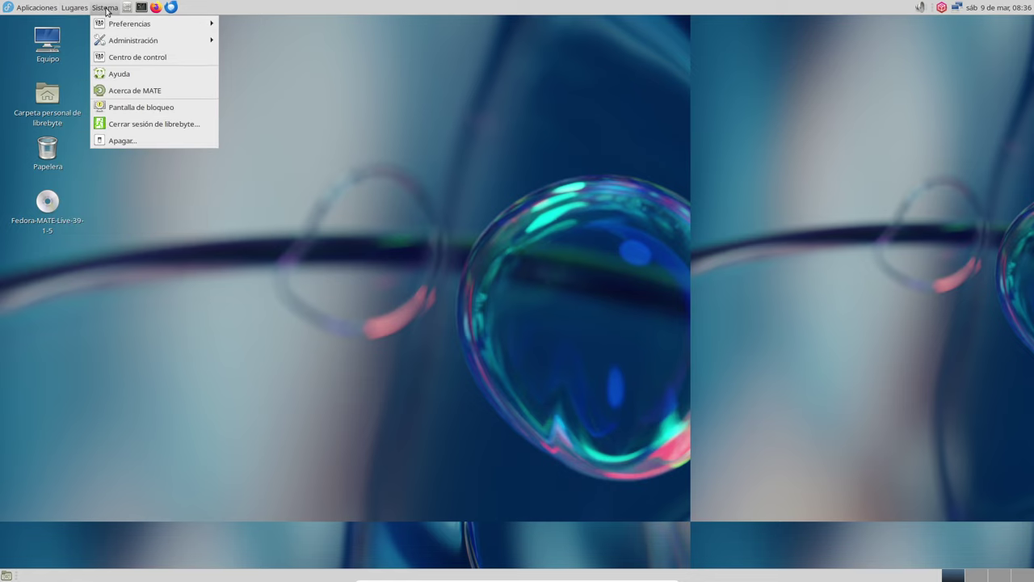
left_click(163, 96)
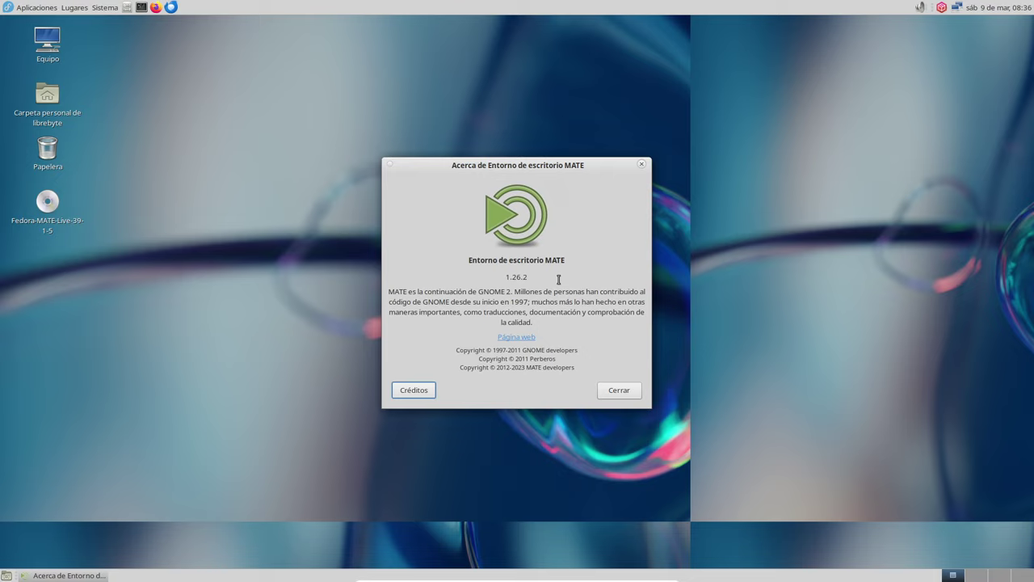
left_click(619, 392)
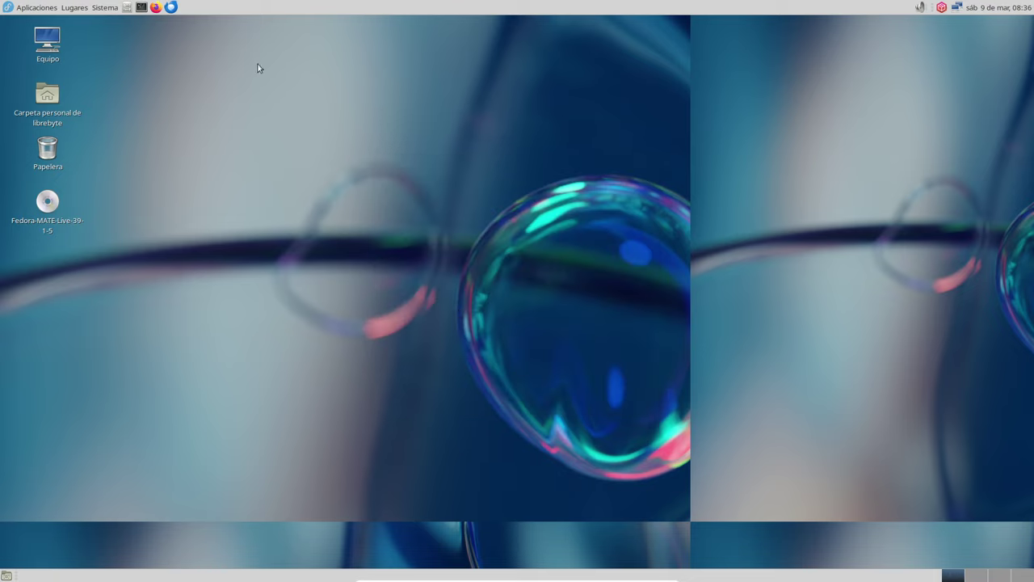
- Launch Firefox, dismiss the updates notice, and load the mistyped address mate'desktop.org
left_click(156, 8)
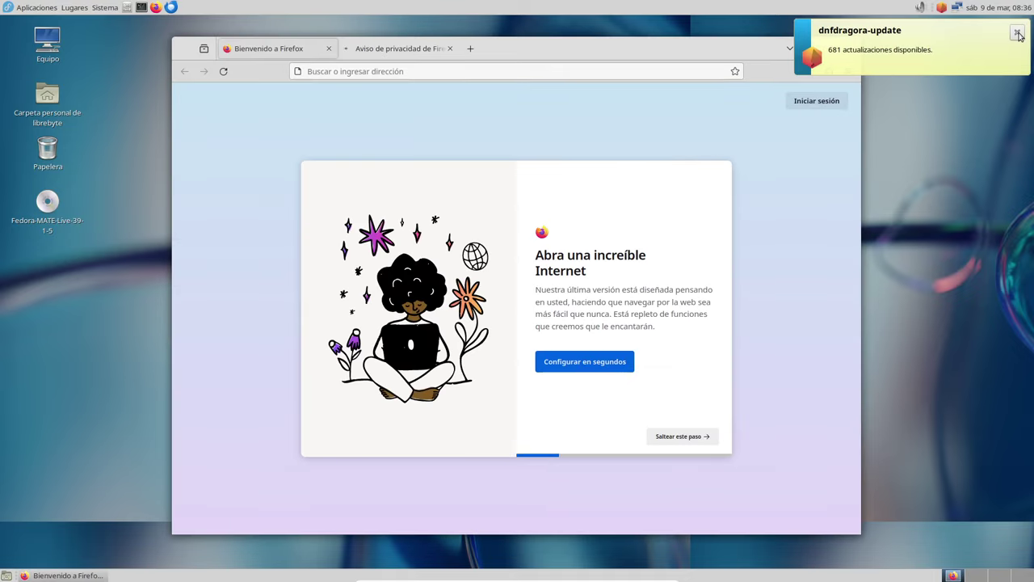
left_click(1017, 33)
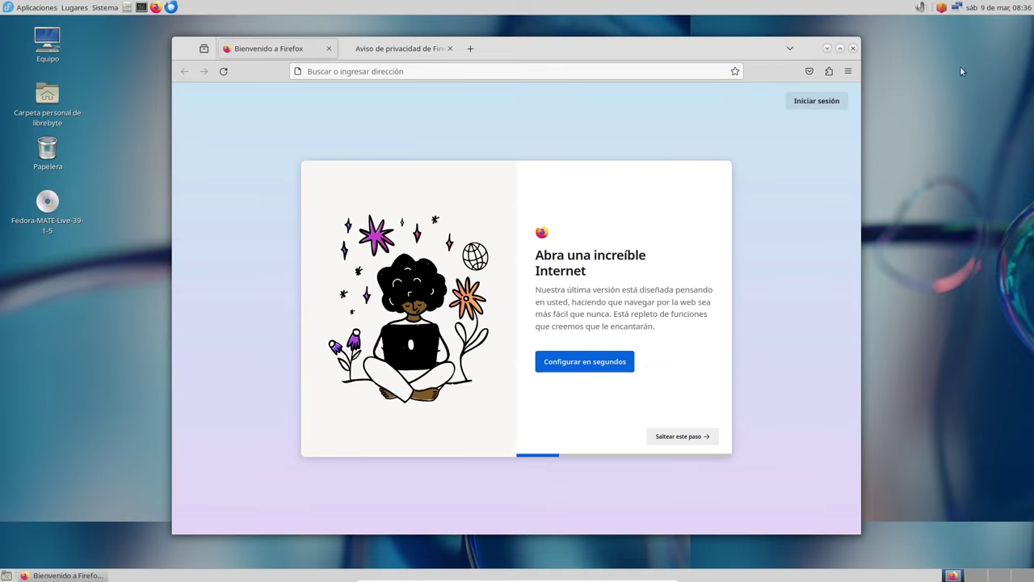
left_click(411, 51)
left_click(412, 72)
type("m")
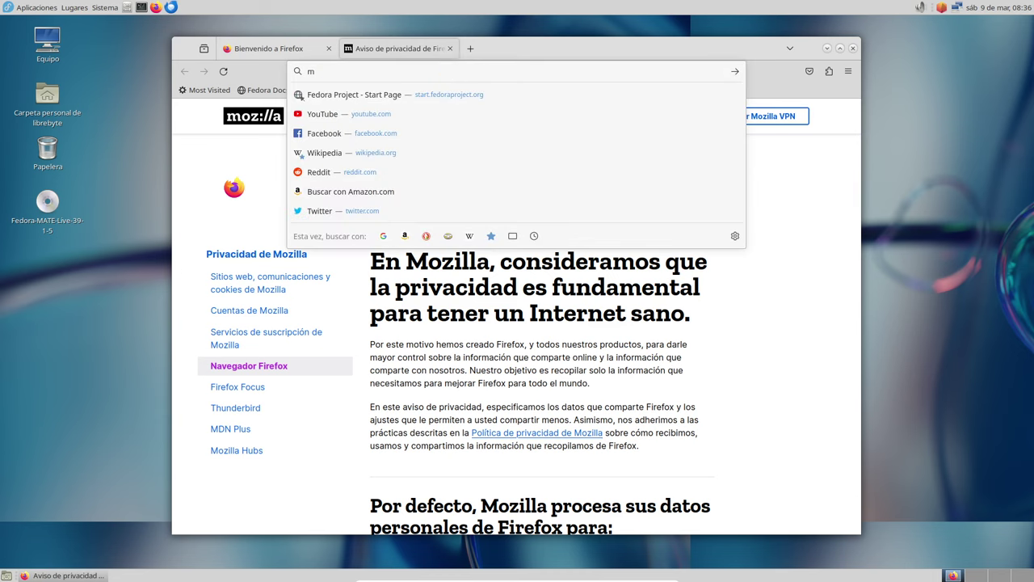
type("ate'desktop.org")
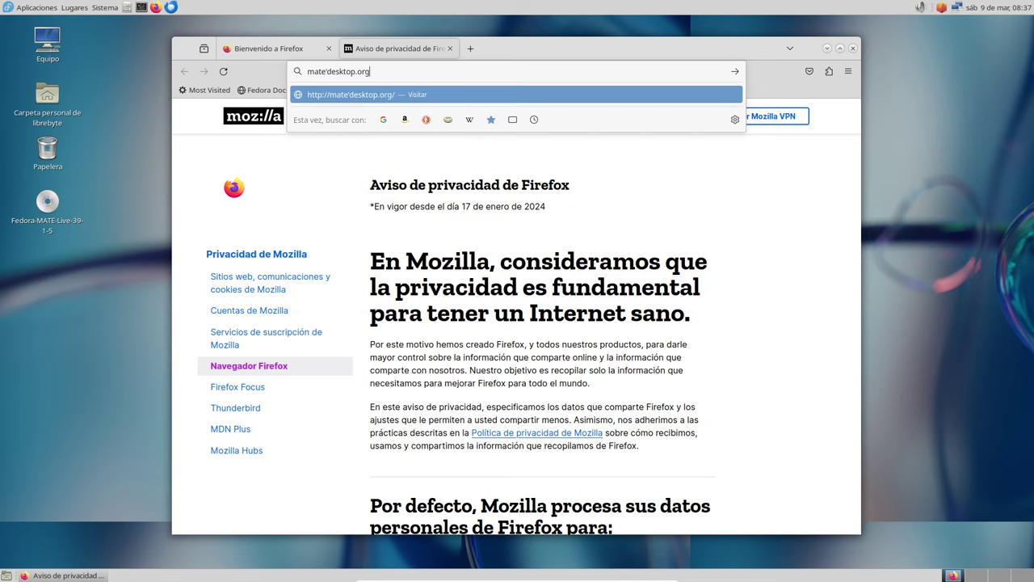
key("Return")
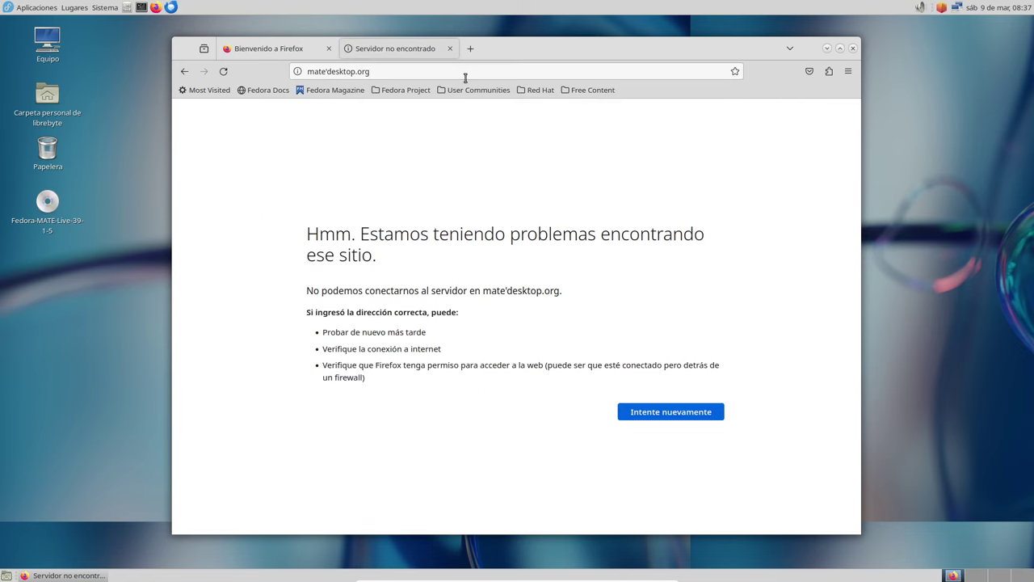
- Correct the address to mate-desktop.org and load the MATE website
left_click(331, 71)
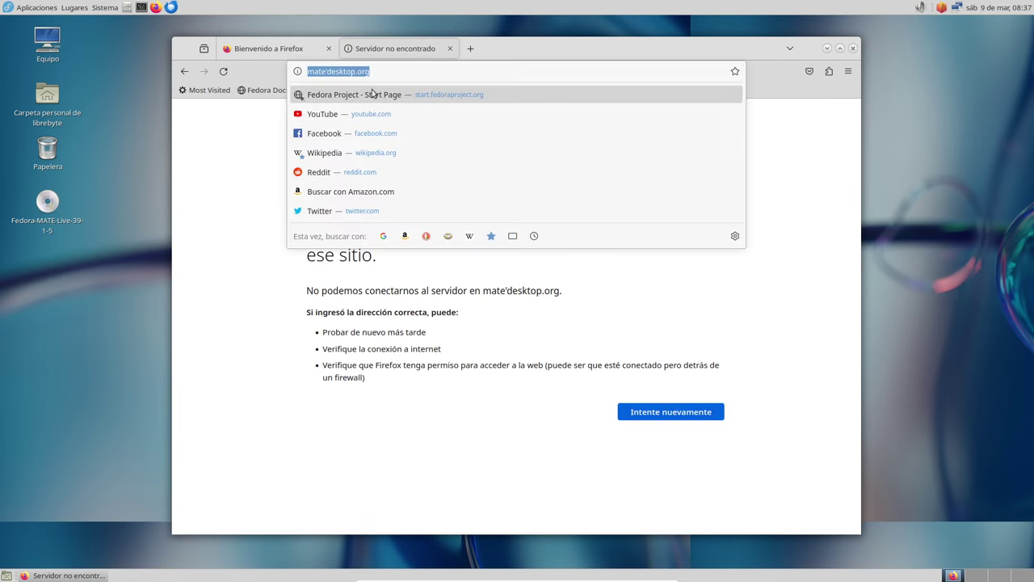
key("Home")
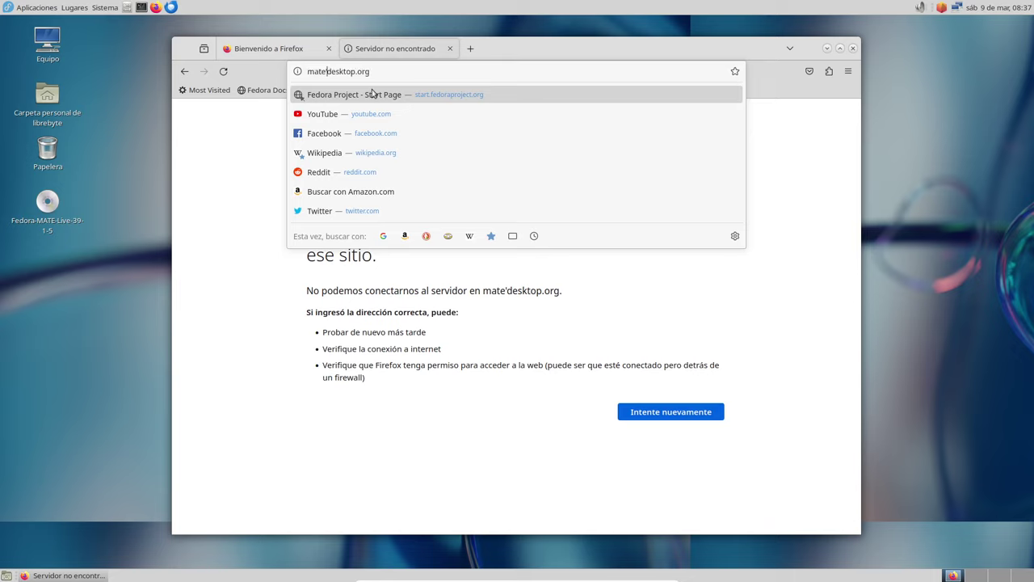
key("BackSpace")
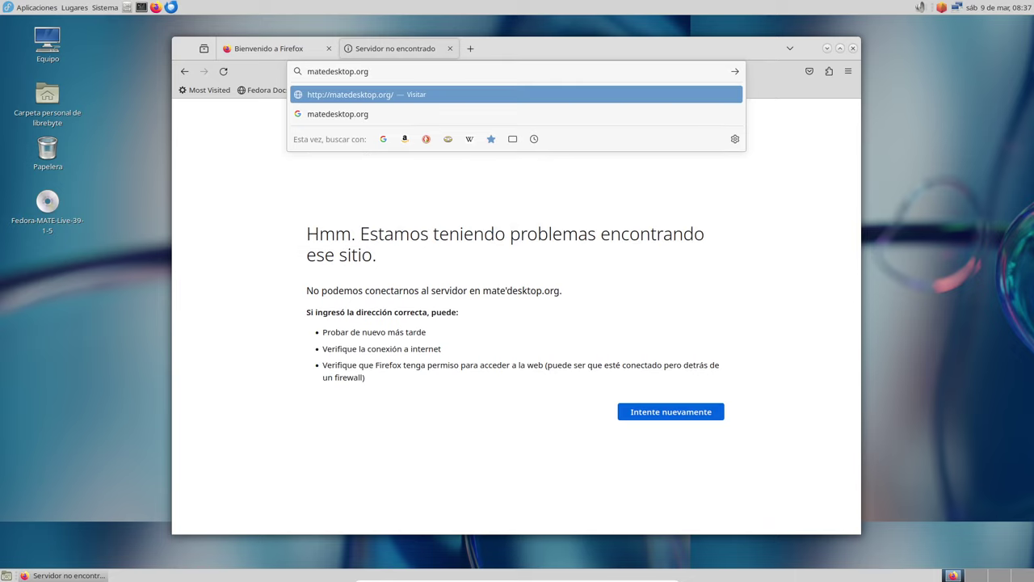
type("-")
key("Return")
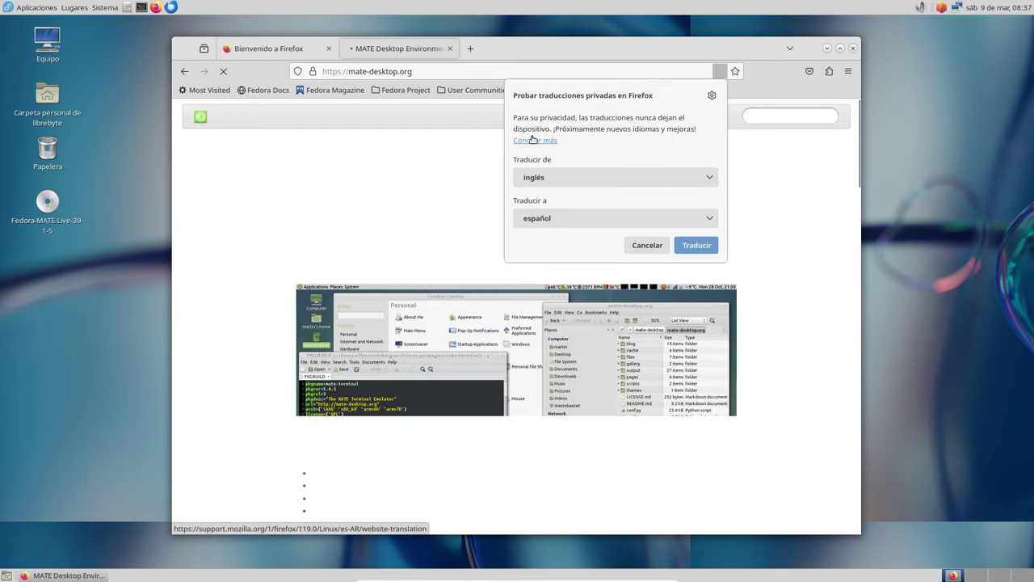
- Decline translating the MATE site and check the installed version in Acerca de MATE
left_click(713, 97)
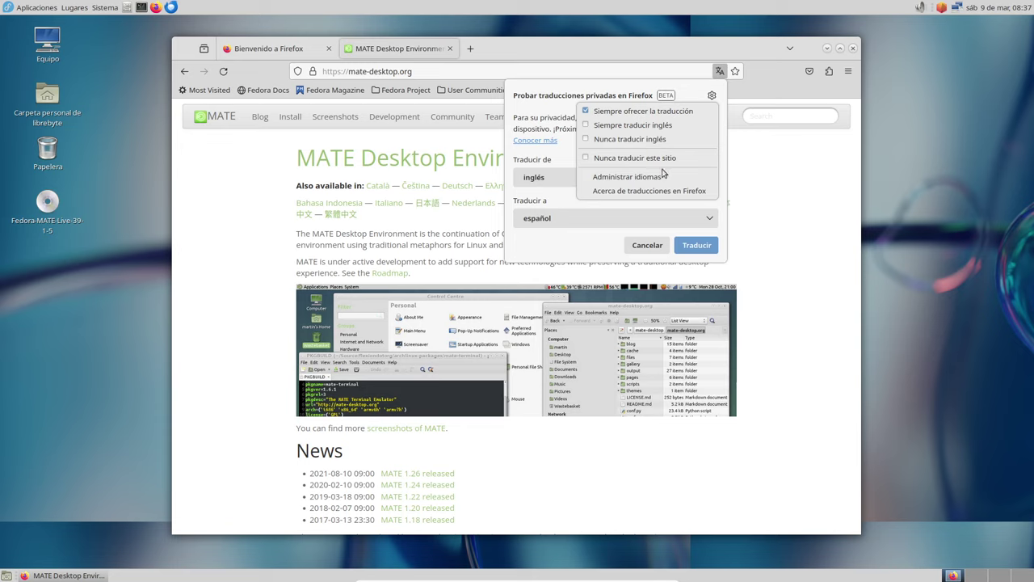
left_click(644, 111)
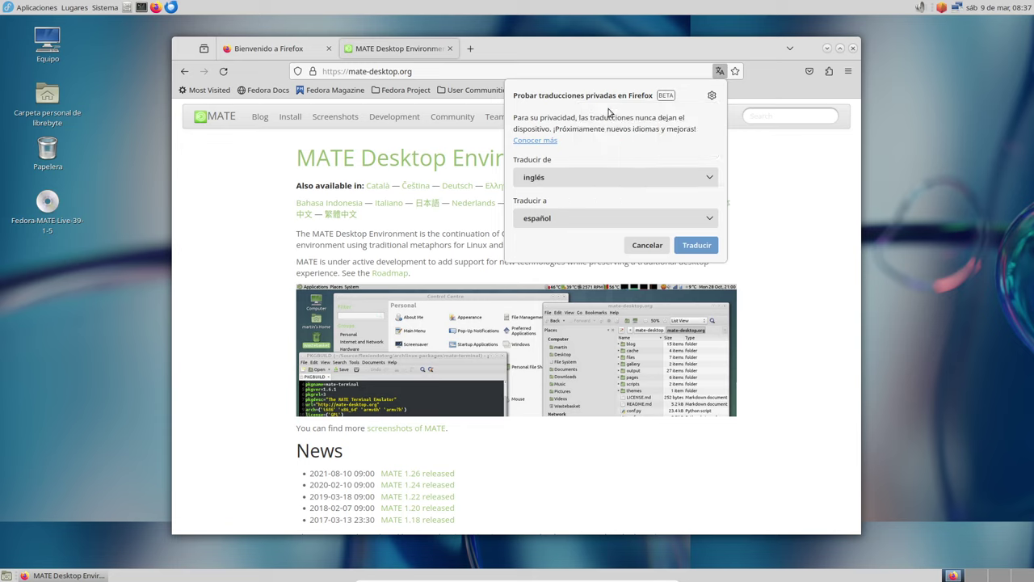
left_click(647, 246)
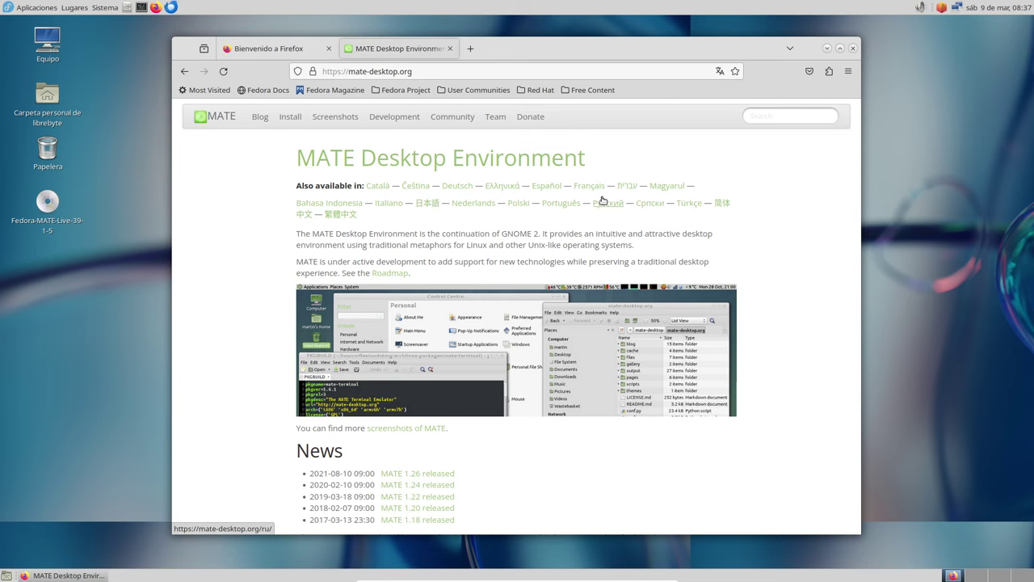
scroll(602, 200, "down", 3)
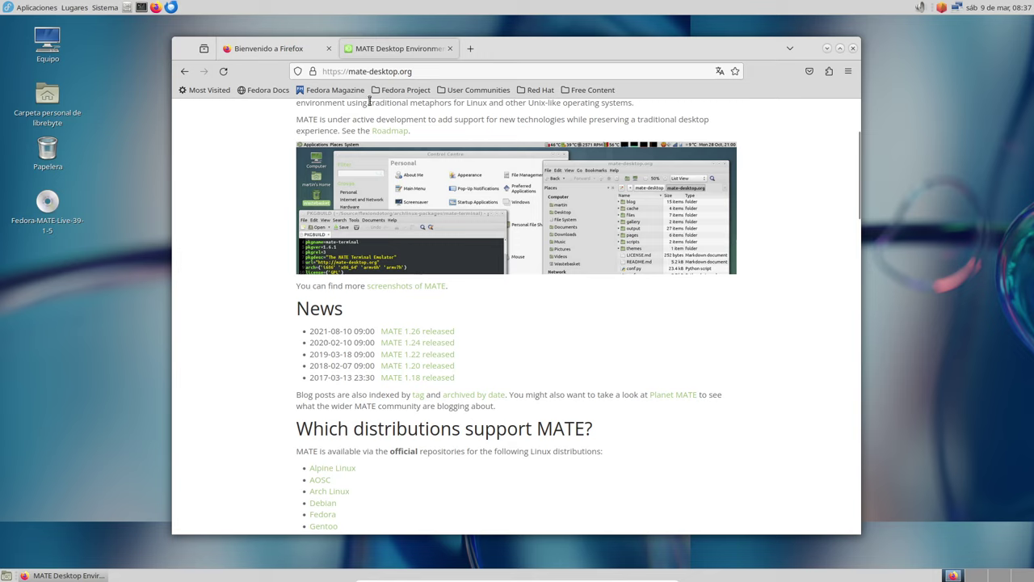
left_click(105, 7)
left_click(298, 117)
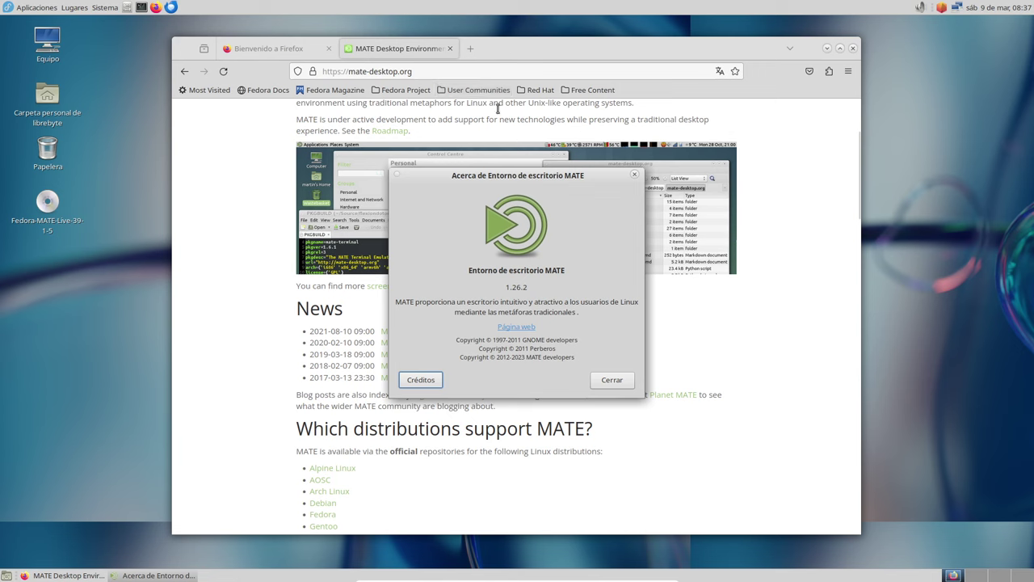
- Open MATE's GitHub organization page from the site footer in a new tab
left_click(762, 389)
scroll(751, 392, "down", 15)
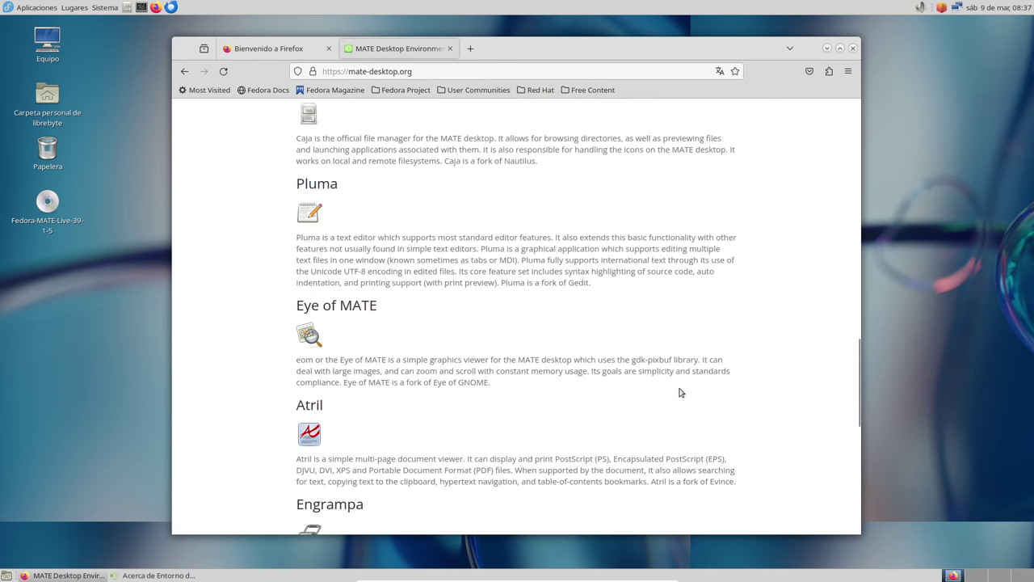
scroll(636, 388, "down", 10)
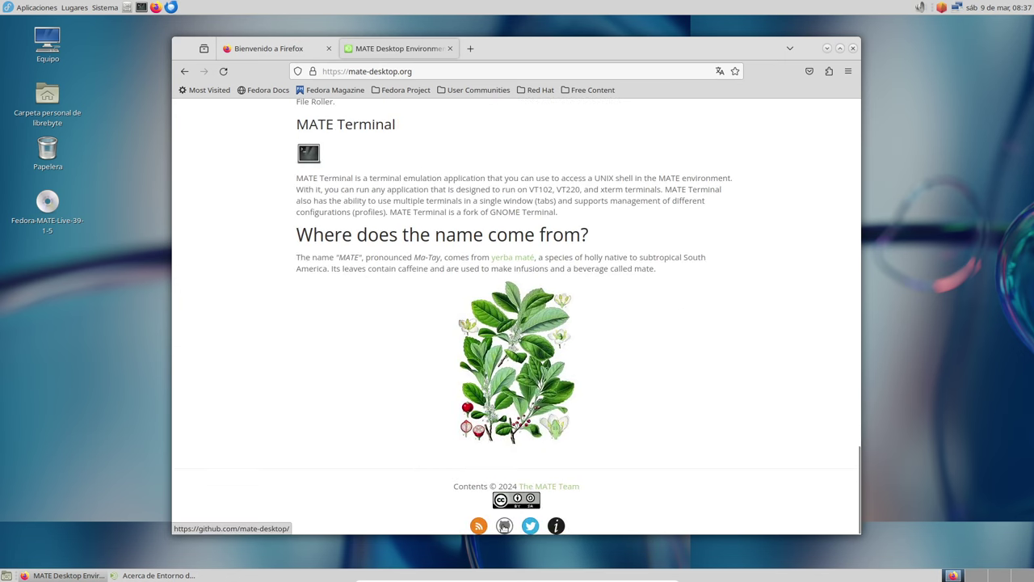
middle_click(504, 526)
left_click(526, 50)
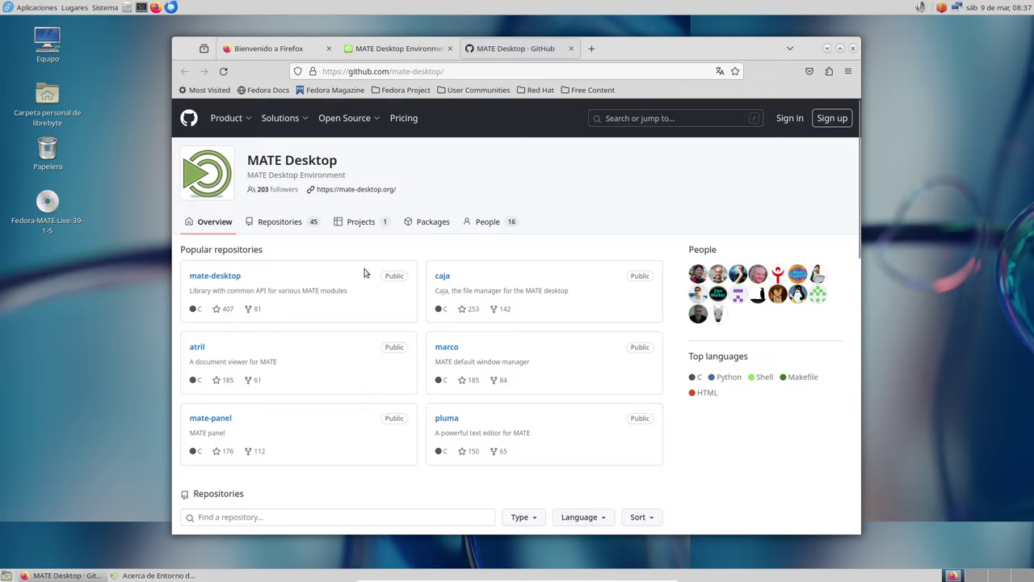
- Open the mate-desktop repository's releases and search the page for 1.26
left_click(225, 275)
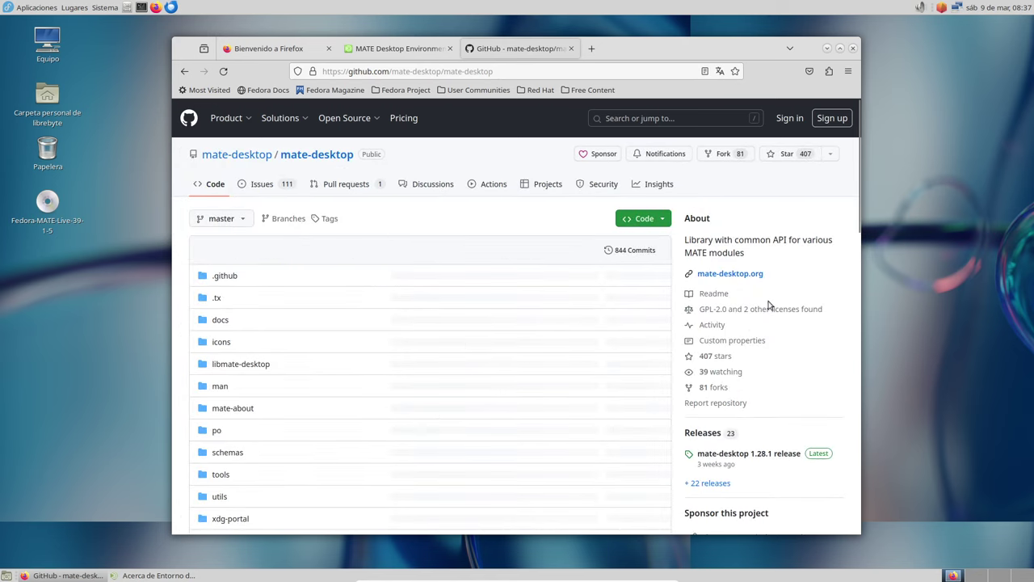
scroll(730, 429, "down", 2)
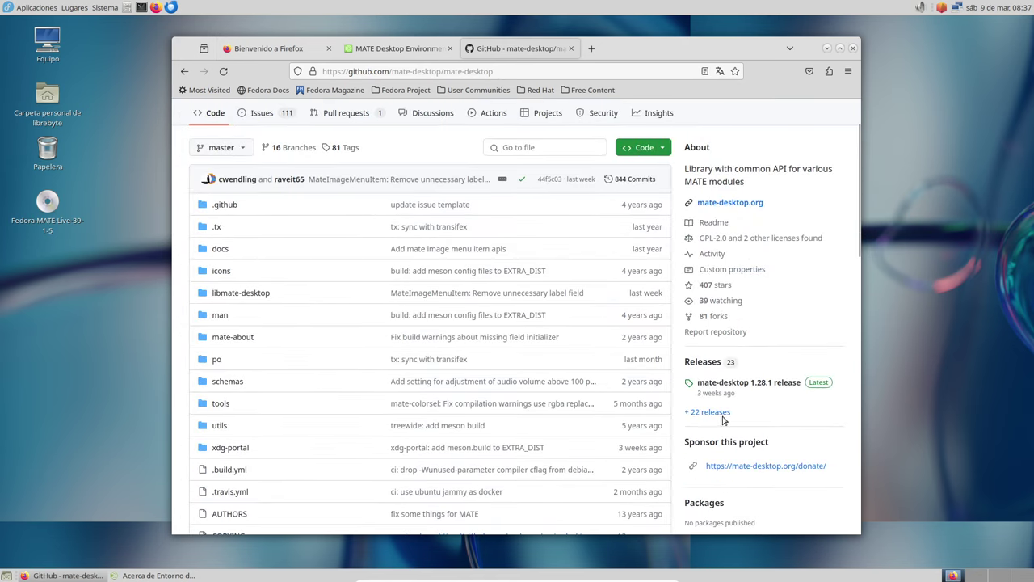
left_click(721, 414)
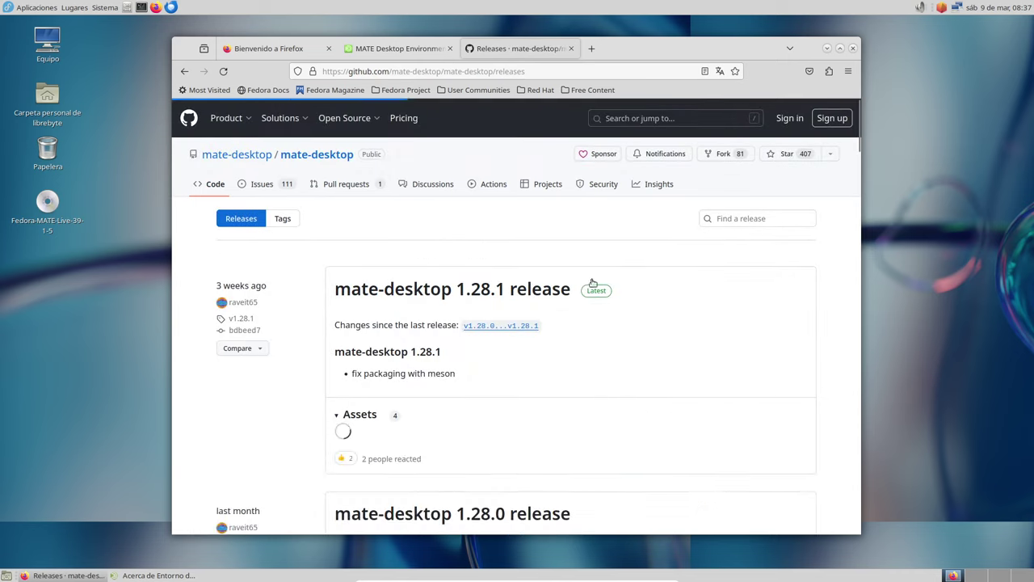
scroll(592, 304, "down", 5)
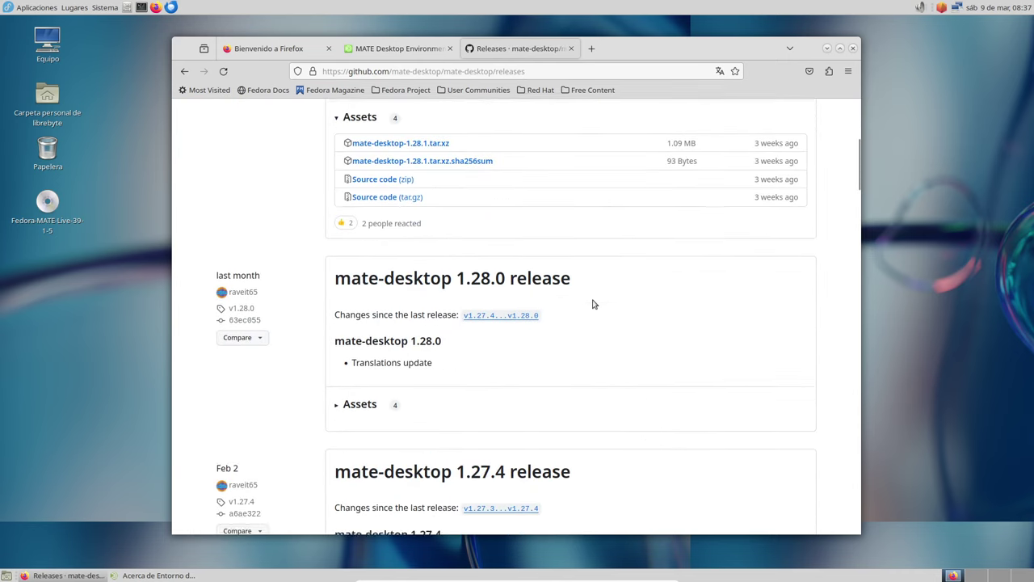
scroll(592, 304, "down", 4)
key("ctrl+f")
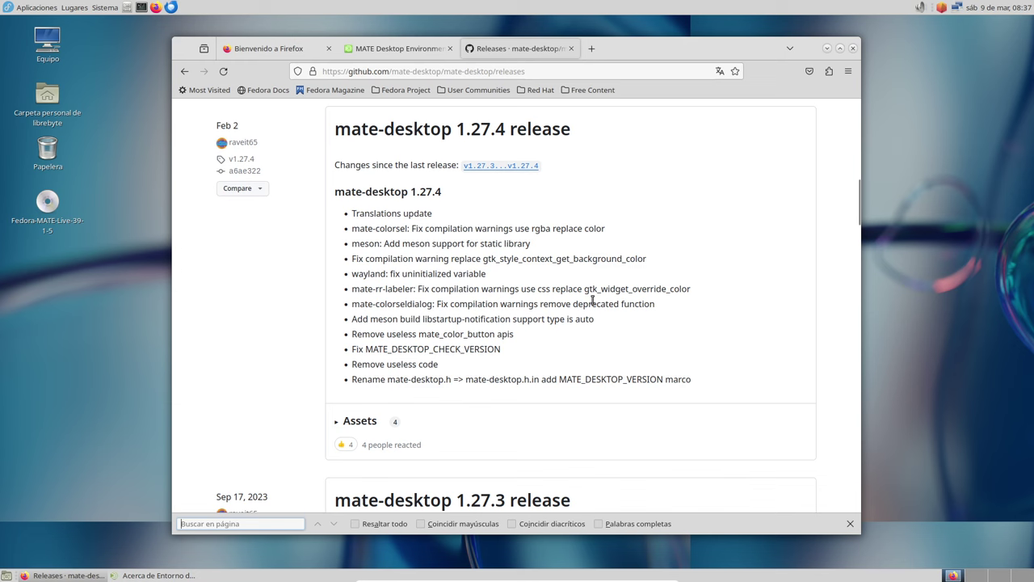
type("1")
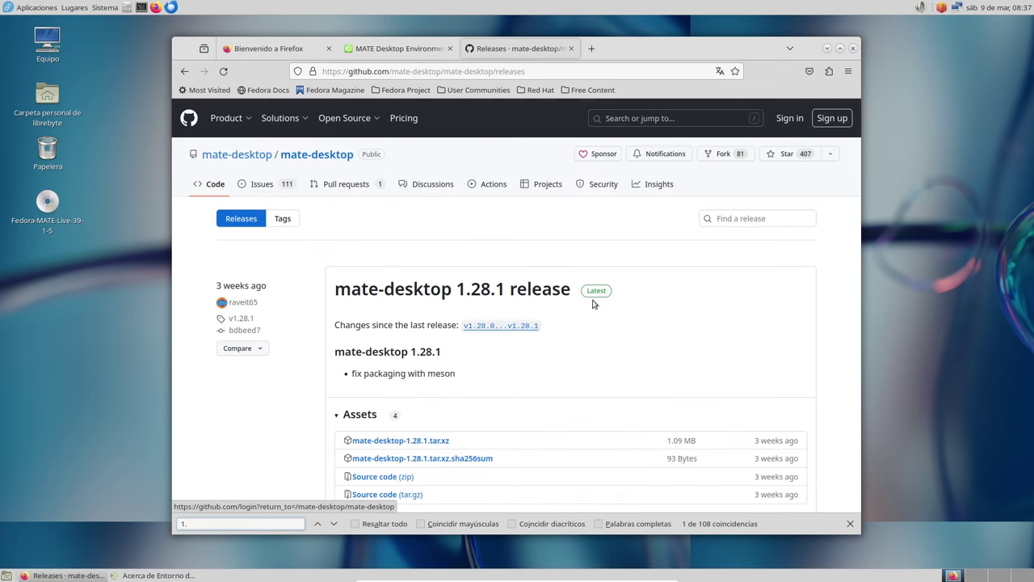
type(".26.")
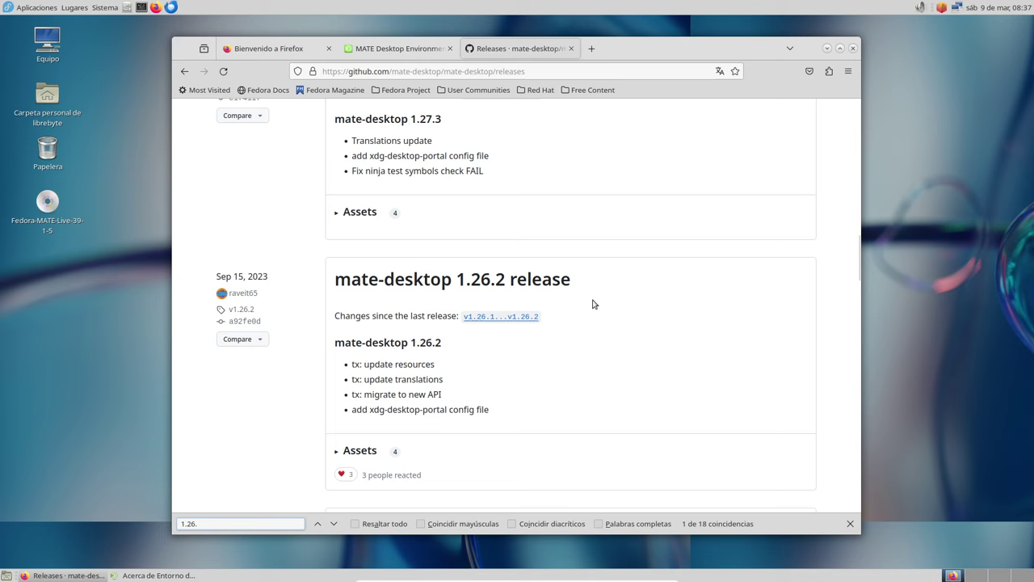
scroll(592, 304, "down", 3)
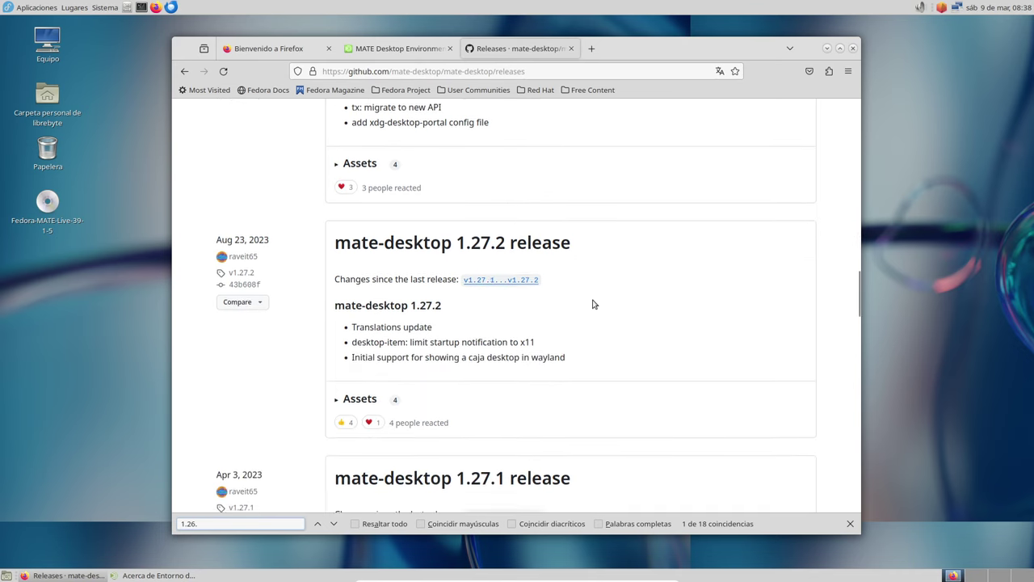
scroll(592, 303, "down", 2)
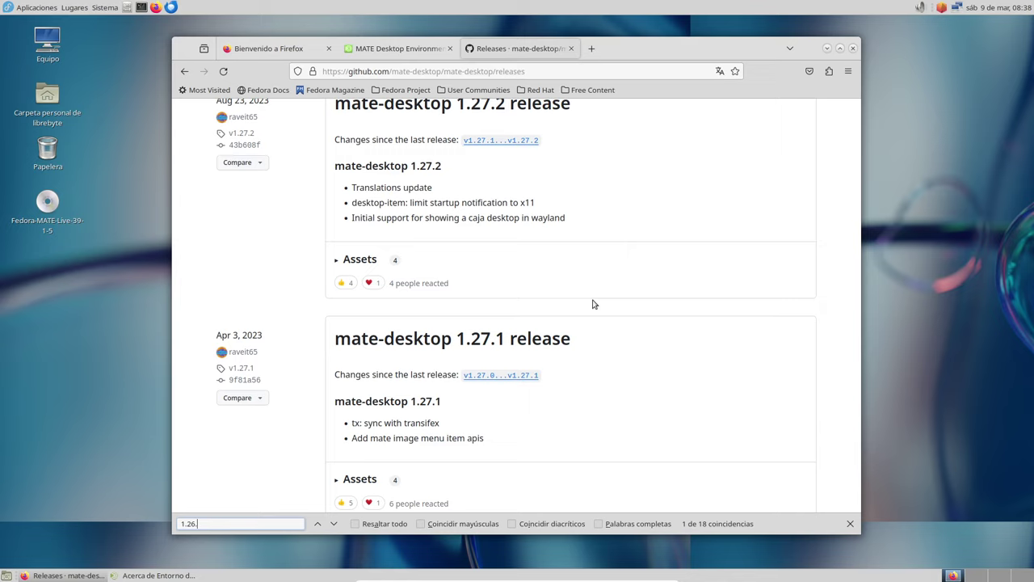
scroll(592, 304, "down", 12)
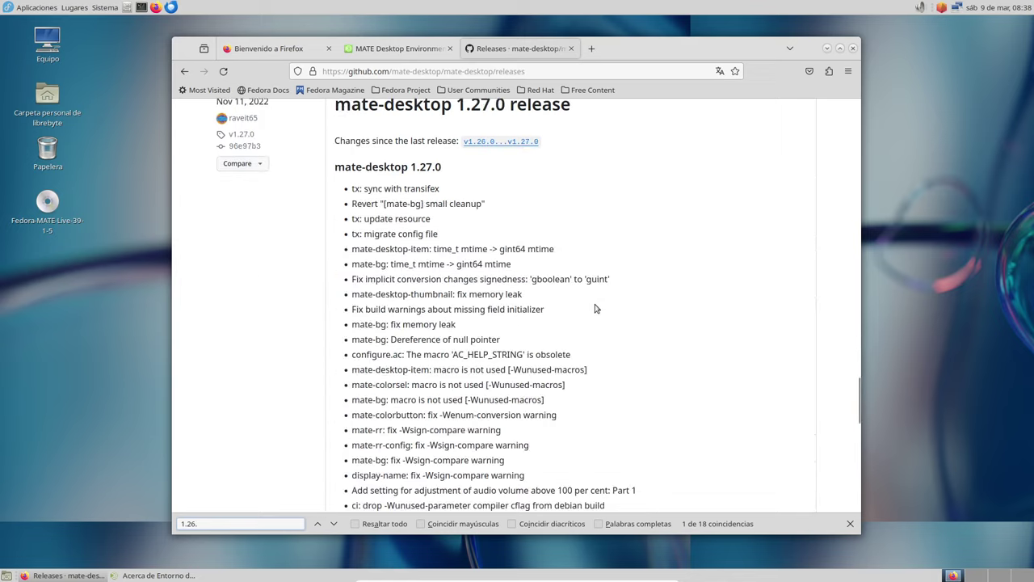
scroll(595, 309, "down", 5)
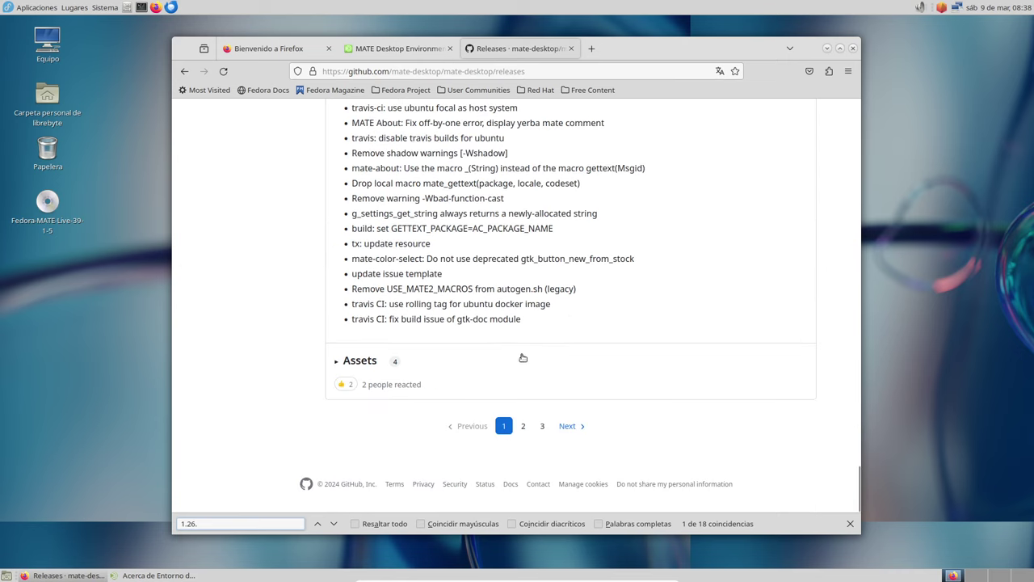
- Browse page 2 of the releases and type 1.26.2 into the Find a release box
left_click(525, 426)
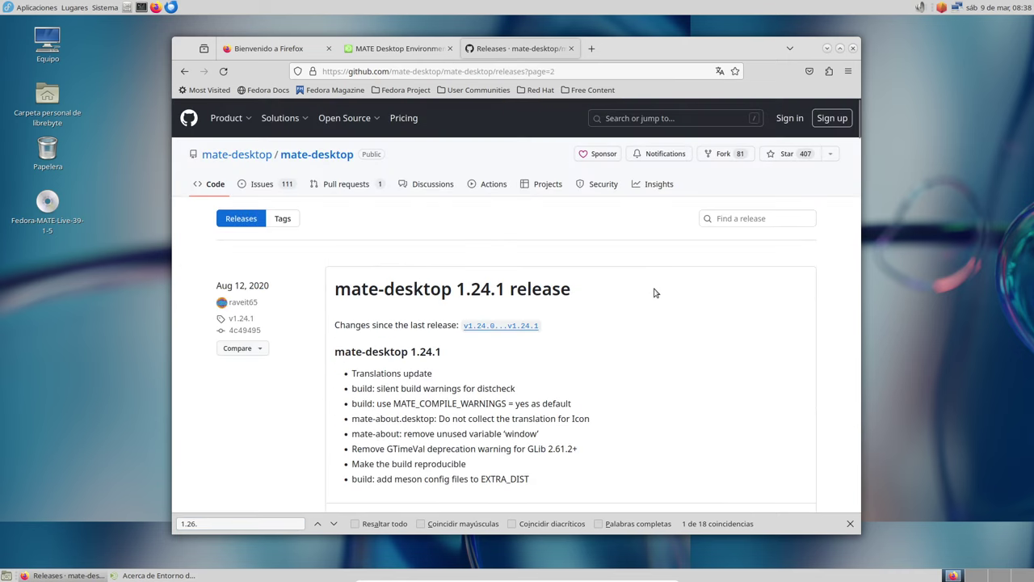
left_click(725, 219)
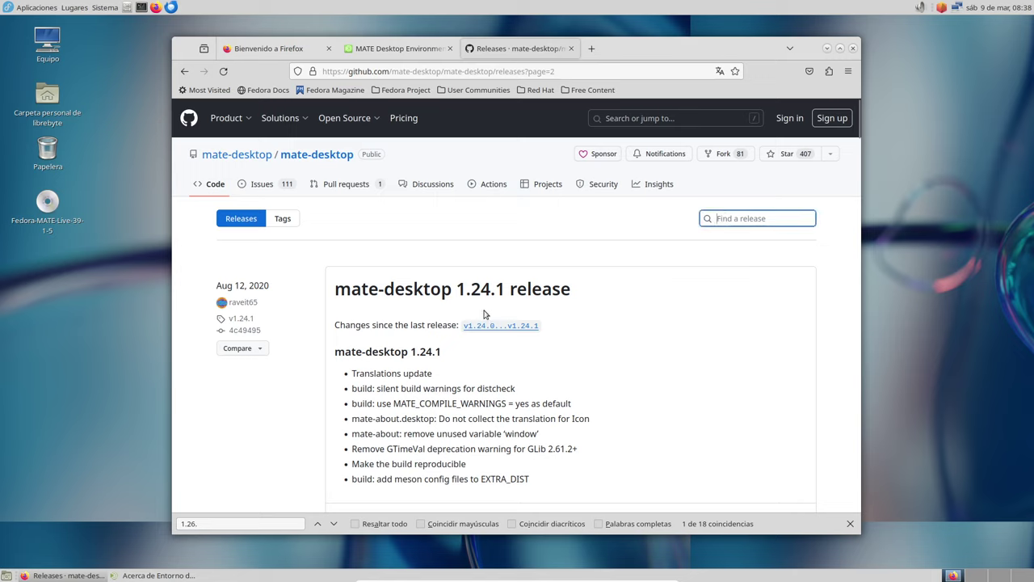
scroll(579, 354, "down", 10)
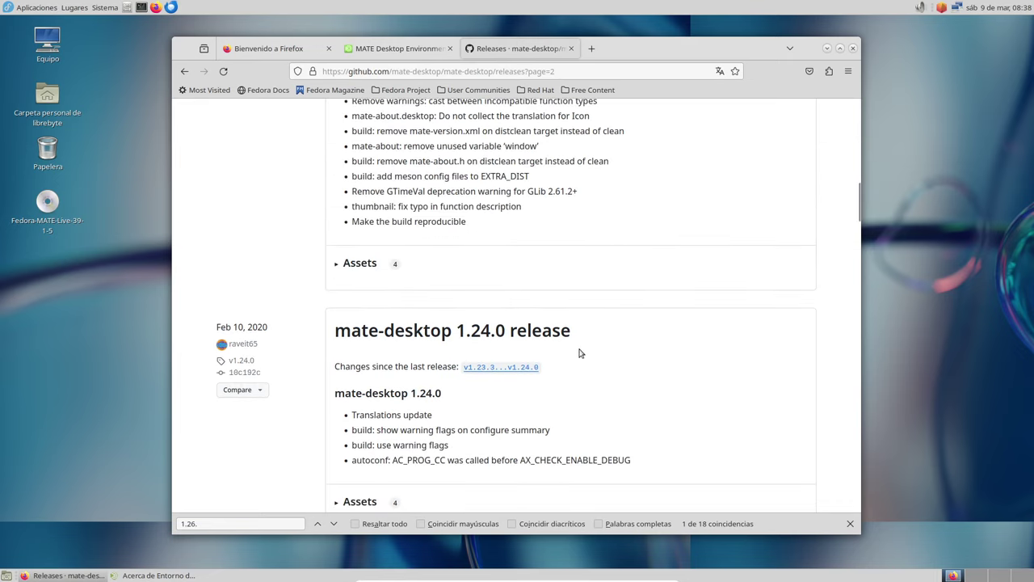
scroll(578, 353, "down", 20)
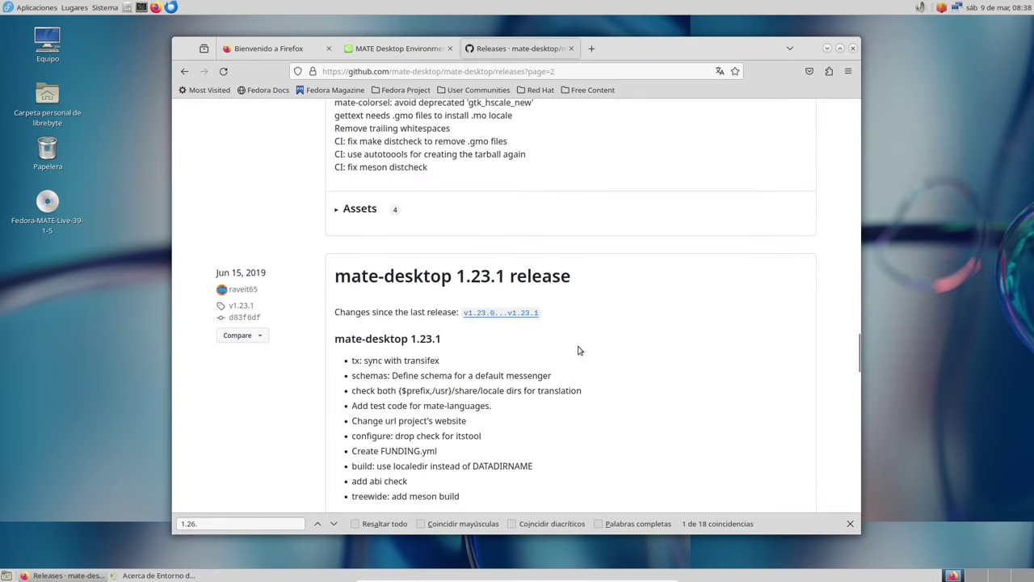
scroll(579, 349, "up", 20)
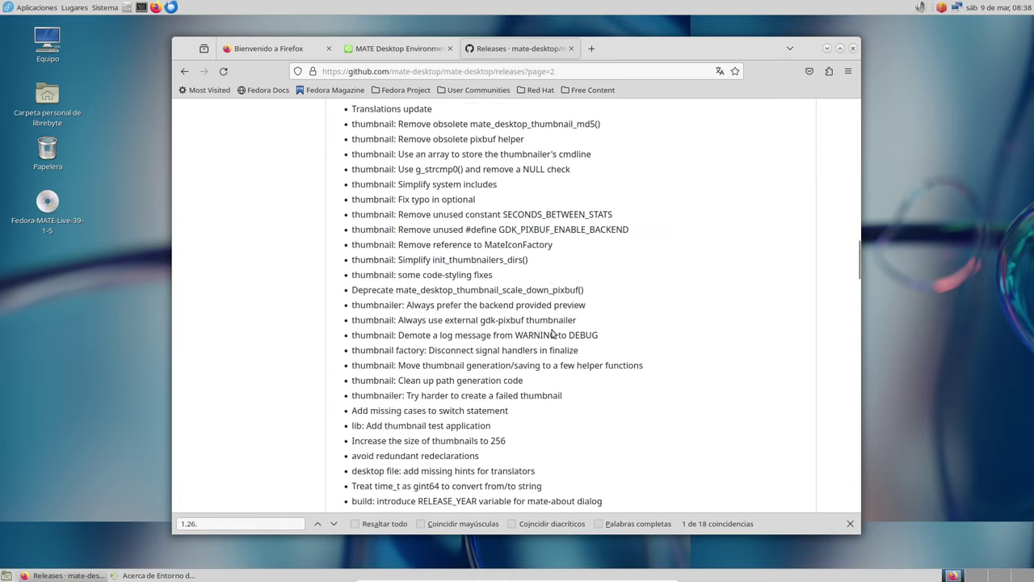
scroll(543, 333, "up", 20)
left_click(718, 228)
type("1")
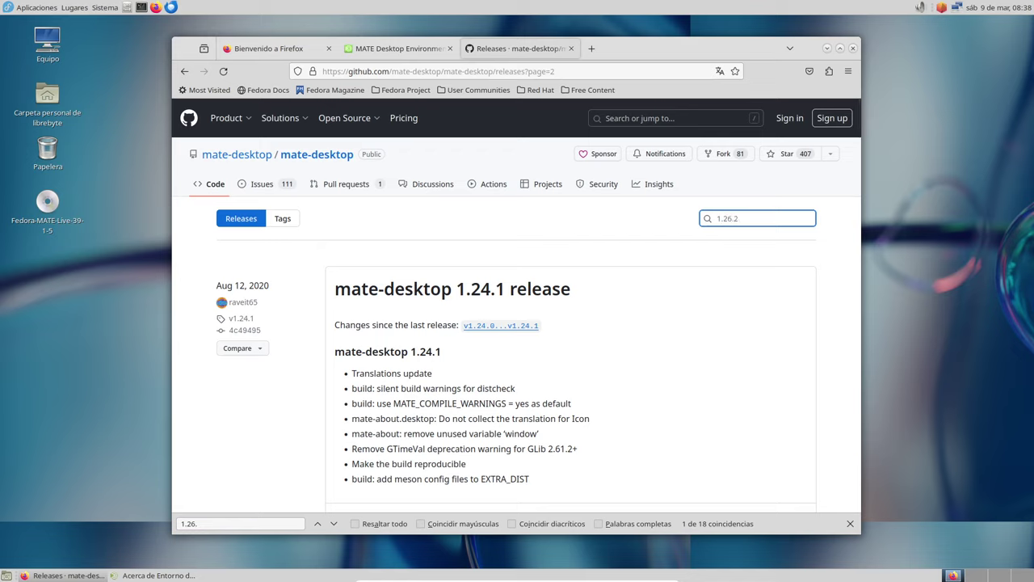
type(".26.2")
- Filter the releases to show mate-desktop 1.26.2 from Sep 15, 2023
key("Return")
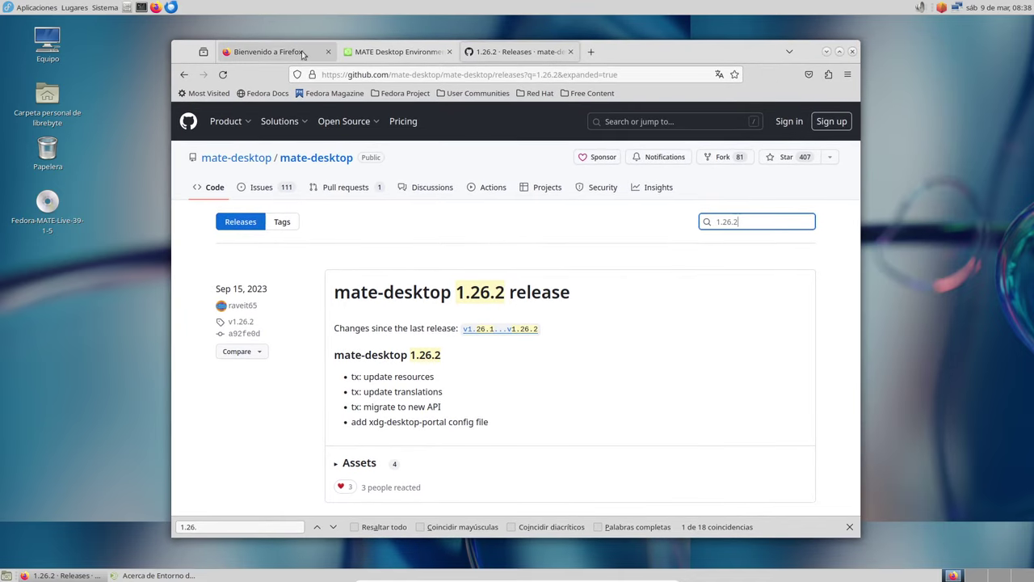
left_click(104, 8)
- Open Sistema > Preferencias > Hardware > Teclado, view Distribuciones, and click Añadir
mouse_move(142, 27)
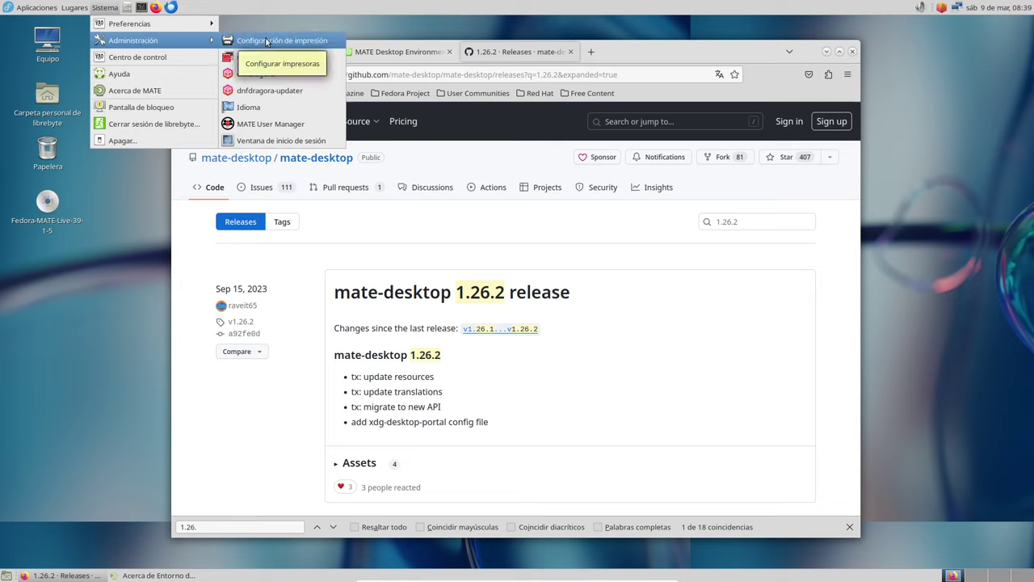
mouse_move(200, 27)
mouse_move(291, 46)
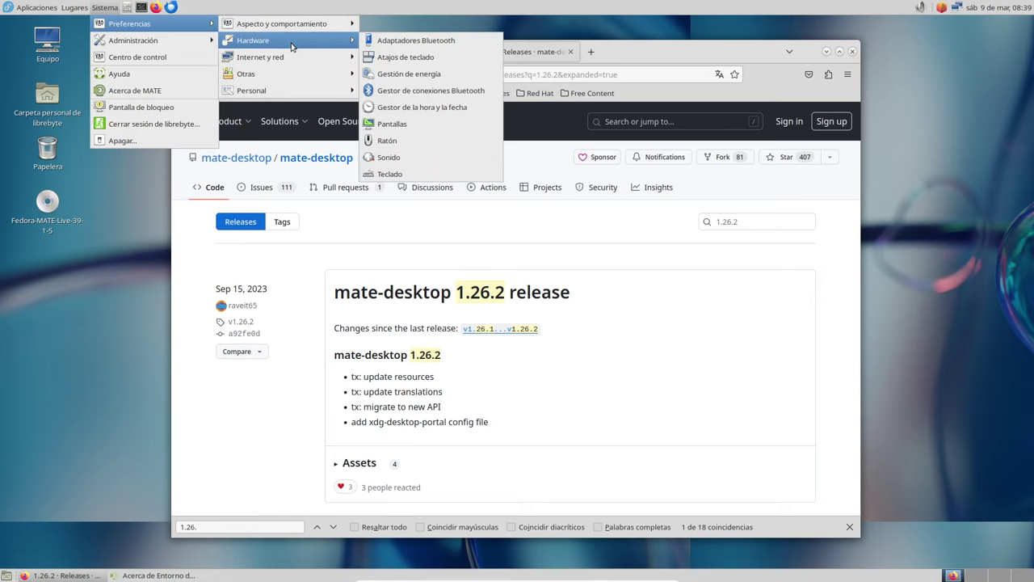
left_click(412, 172)
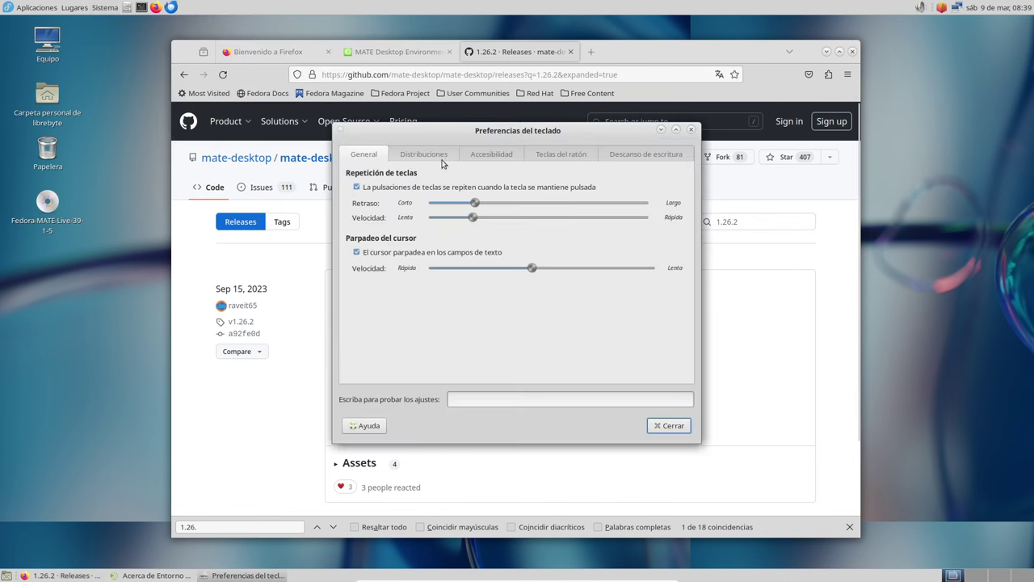
left_click(429, 154)
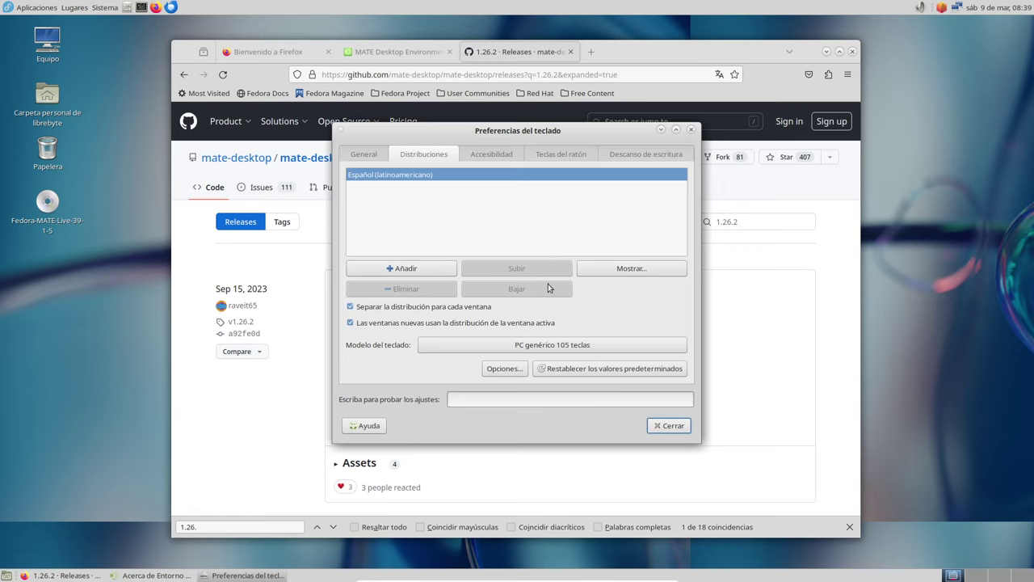
left_click(428, 277)
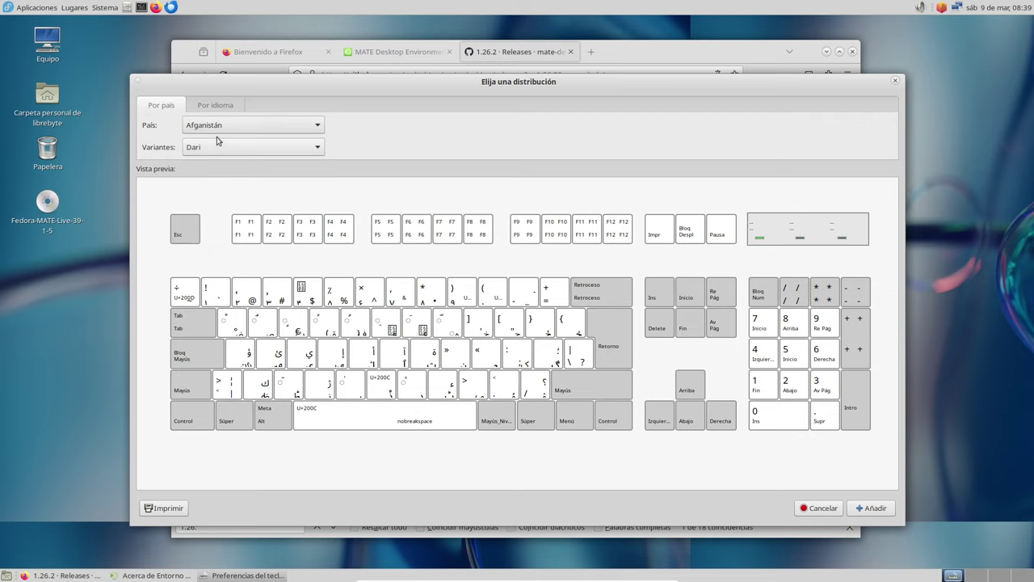
- Browse layouts by country and then by language, selecting Español; Castellano
left_click(255, 124)
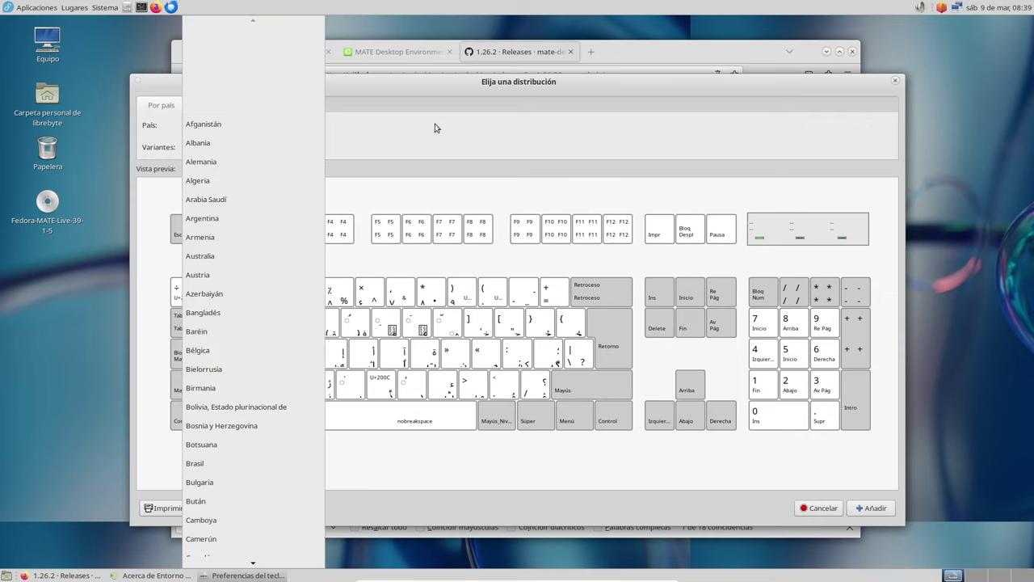
left_click(435, 127)
left_click(217, 111)
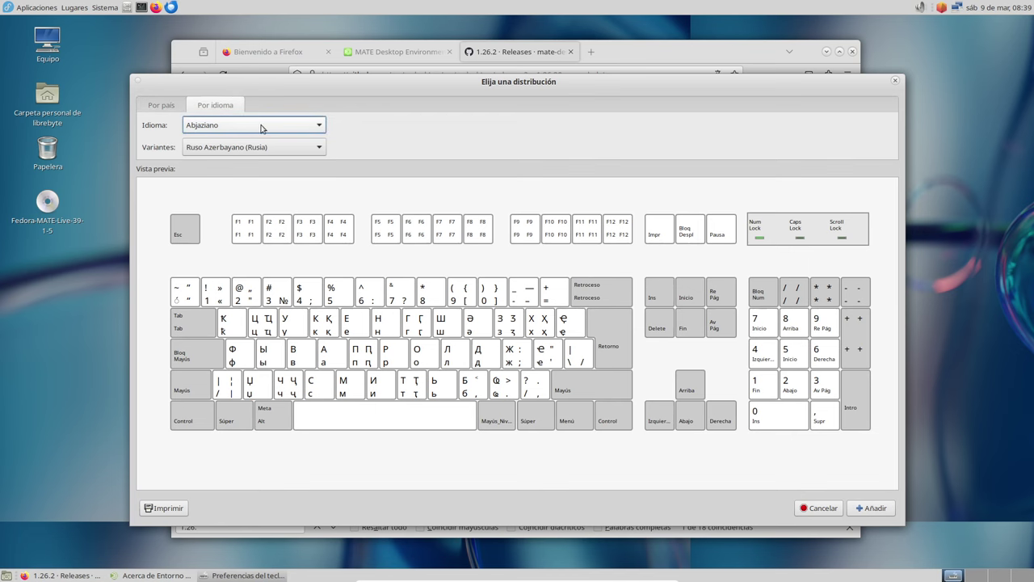
left_click(260, 127)
left_click(267, 218)
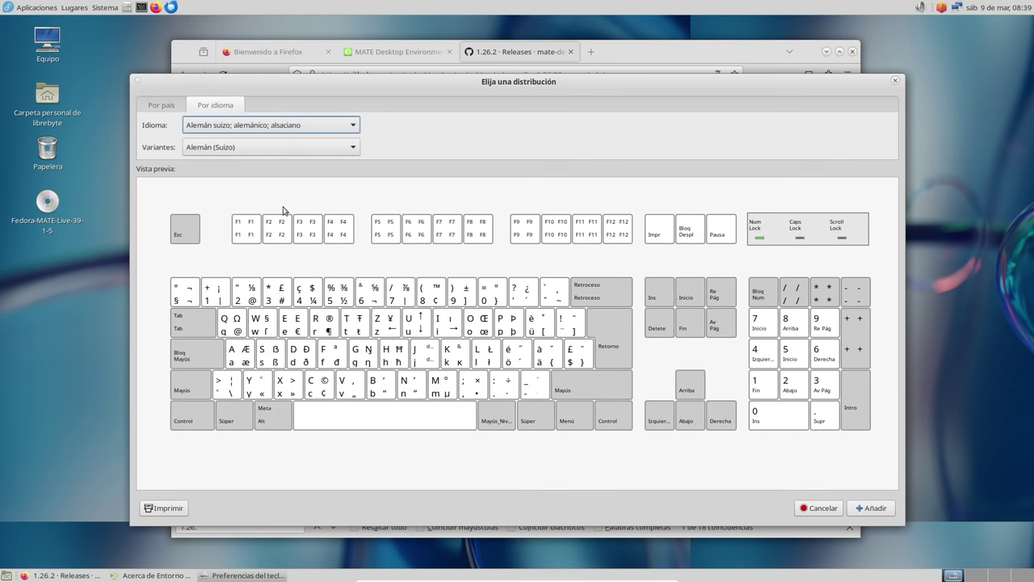
left_click(266, 127)
scroll(276, 202, "down", 2)
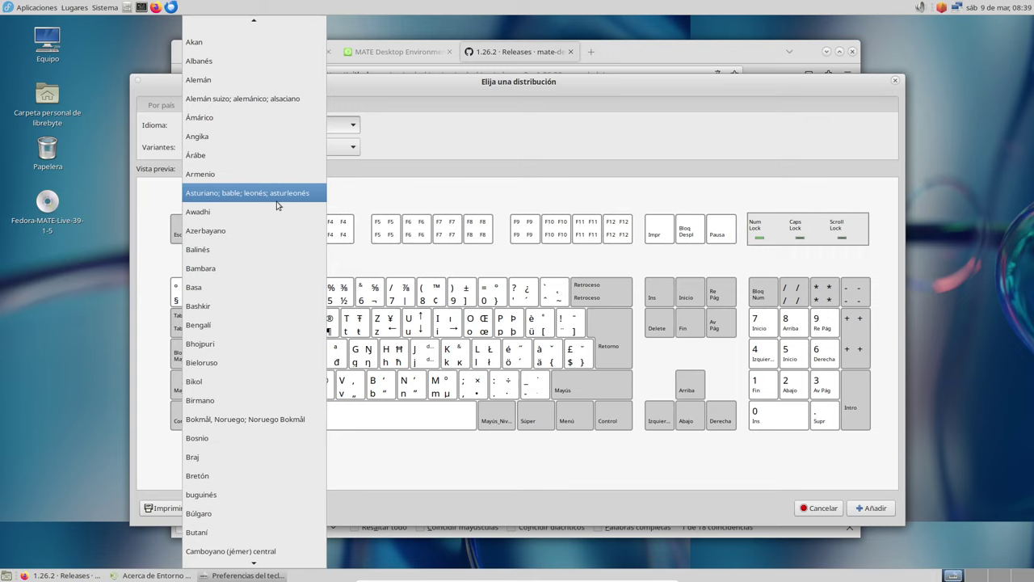
scroll(278, 203, "down", 5)
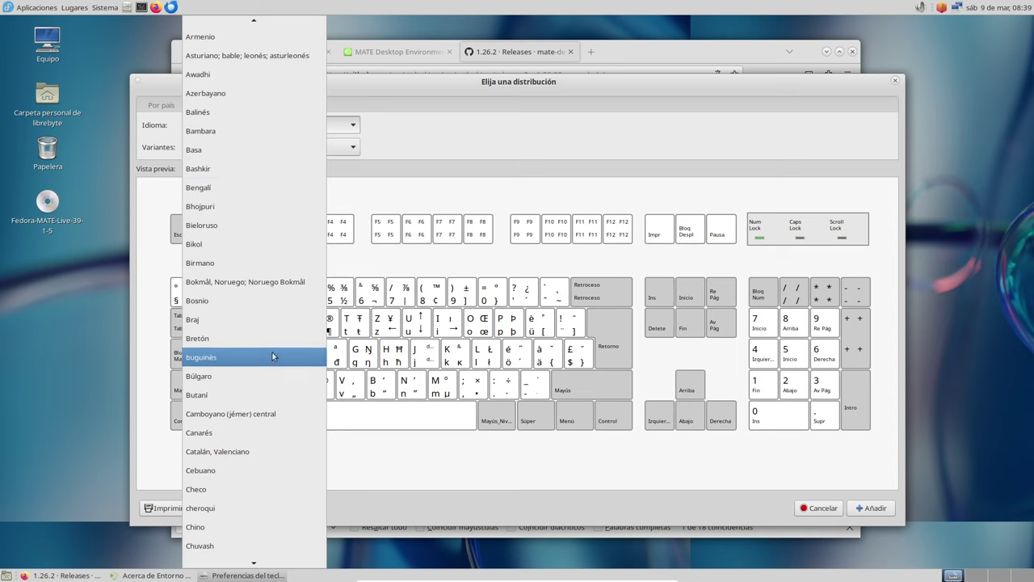
scroll(275, 347, "down", 10)
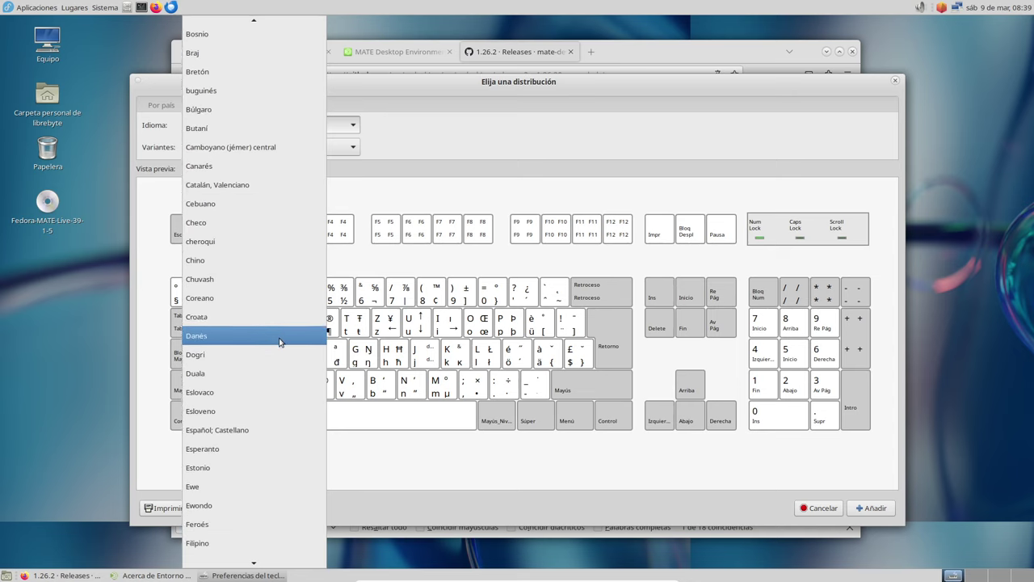
scroll(279, 339, "down", 3)
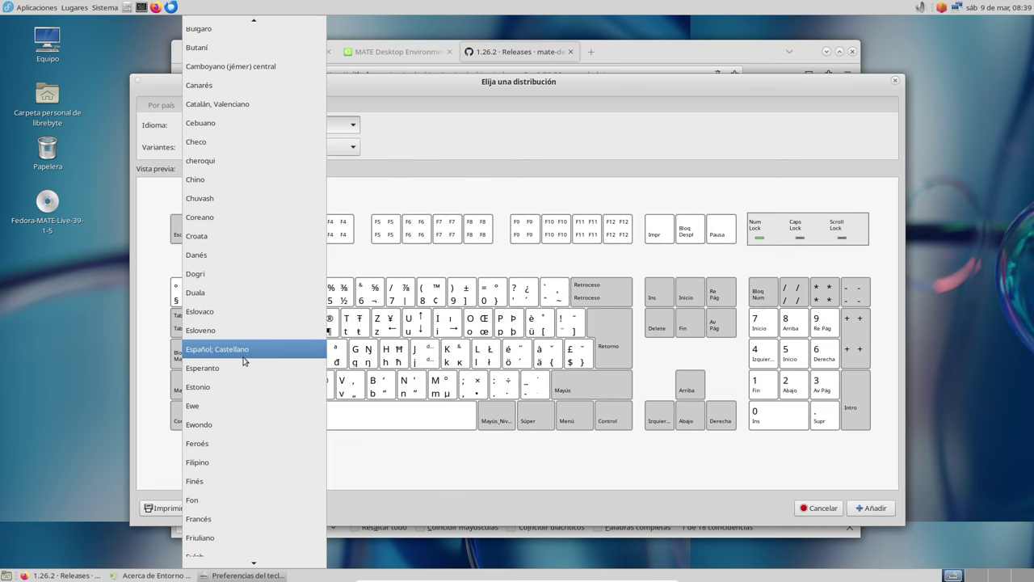
left_click(244, 358)
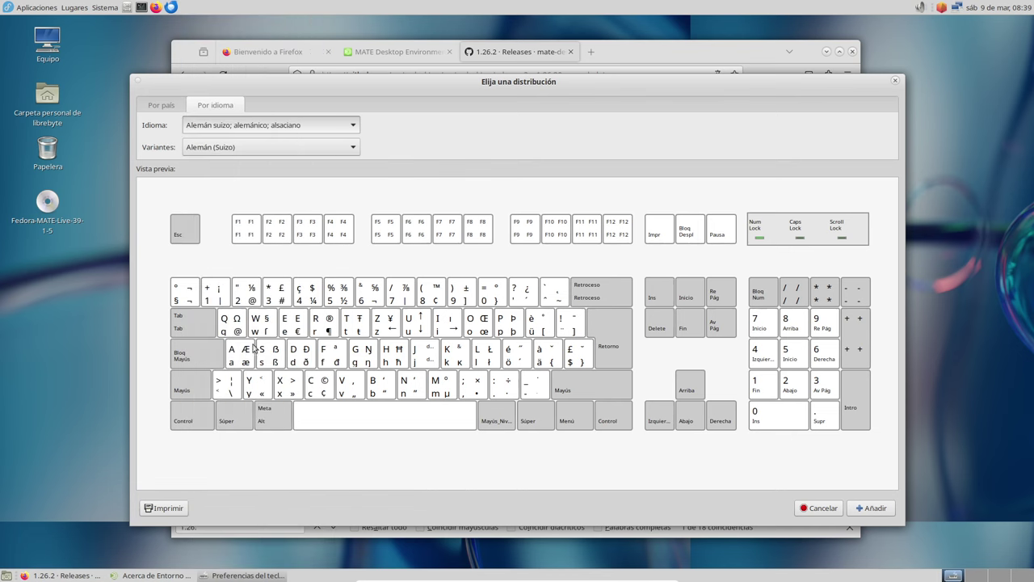
- Preview the Spanish layout variants and scroll through the language list again
left_click(226, 149)
left_click(232, 126)
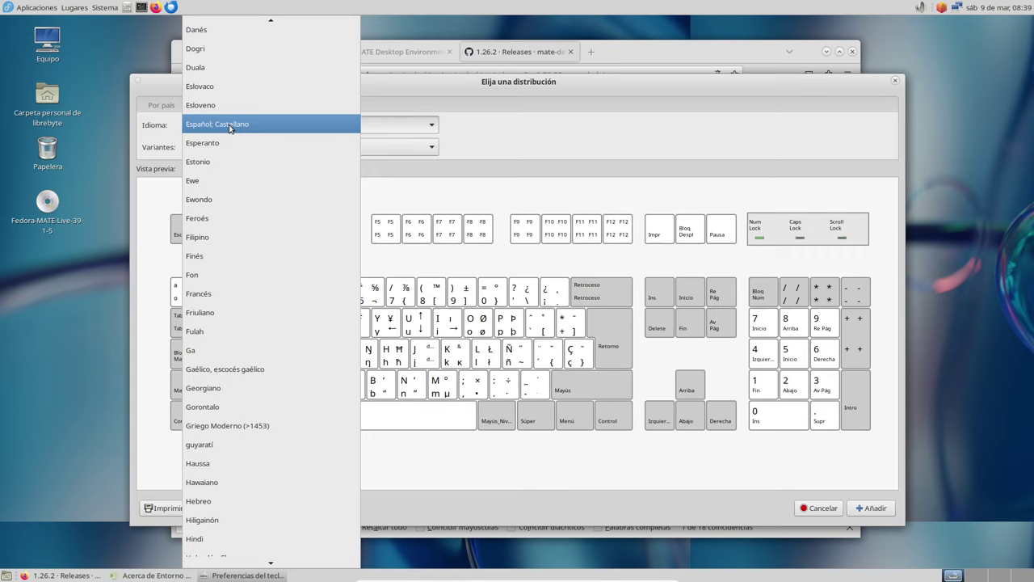
scroll(297, 401, "down", 1)
scroll(297, 400, "down", 1)
scroll(296, 396, "up", 3)
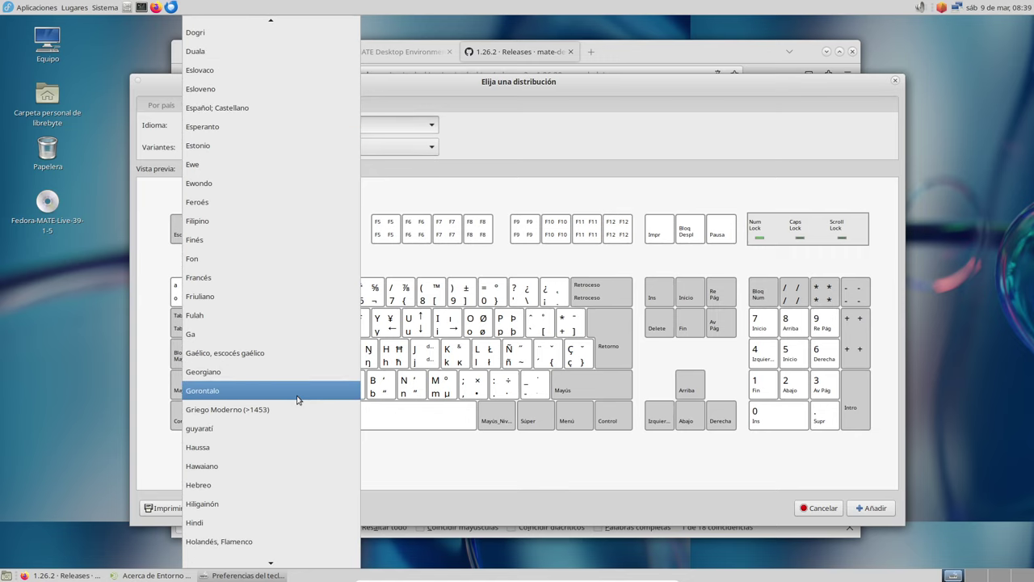
scroll(297, 398, "down", 10)
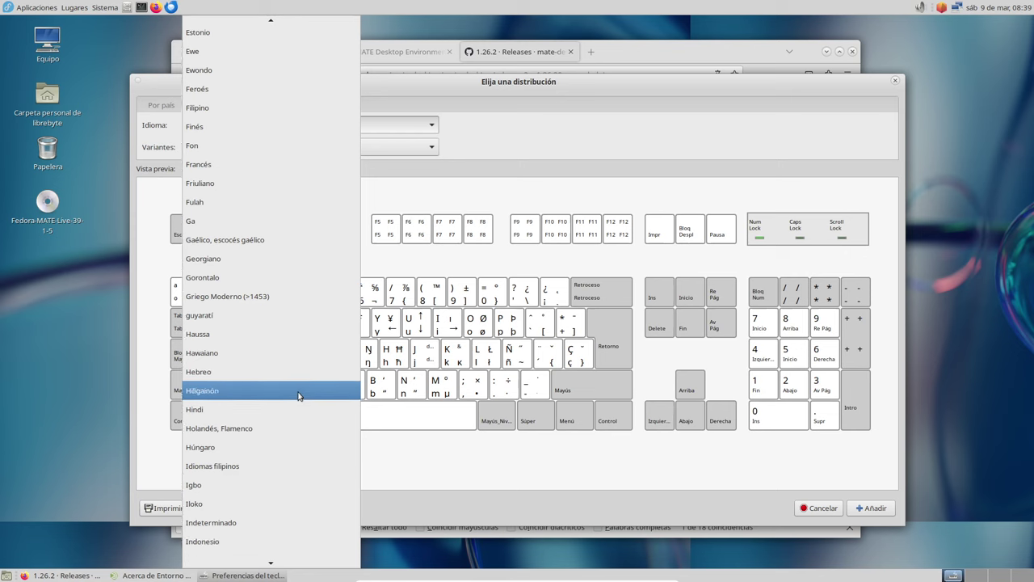
scroll(298, 395, "down", 2)
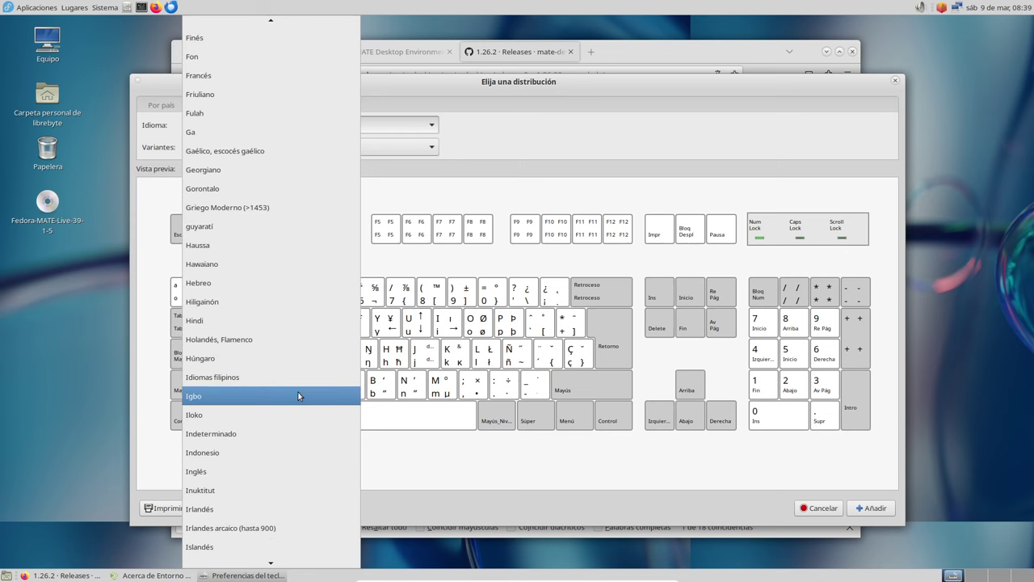
- Add the Inglés (EE. UU. internacional con teclas muertas) keyboard layout
left_click(298, 469)
left_click(301, 151)
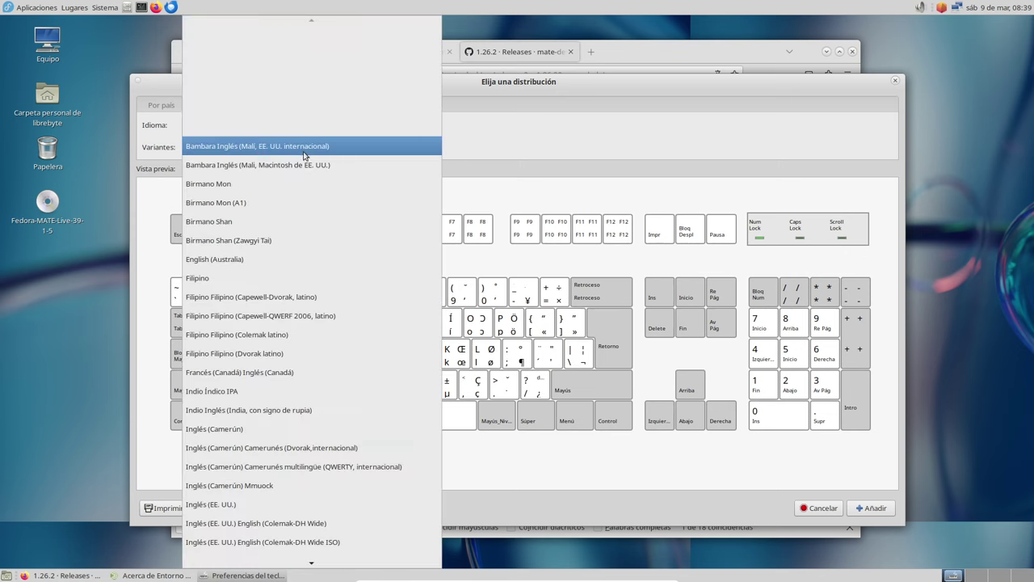
scroll(361, 379, "down", 9)
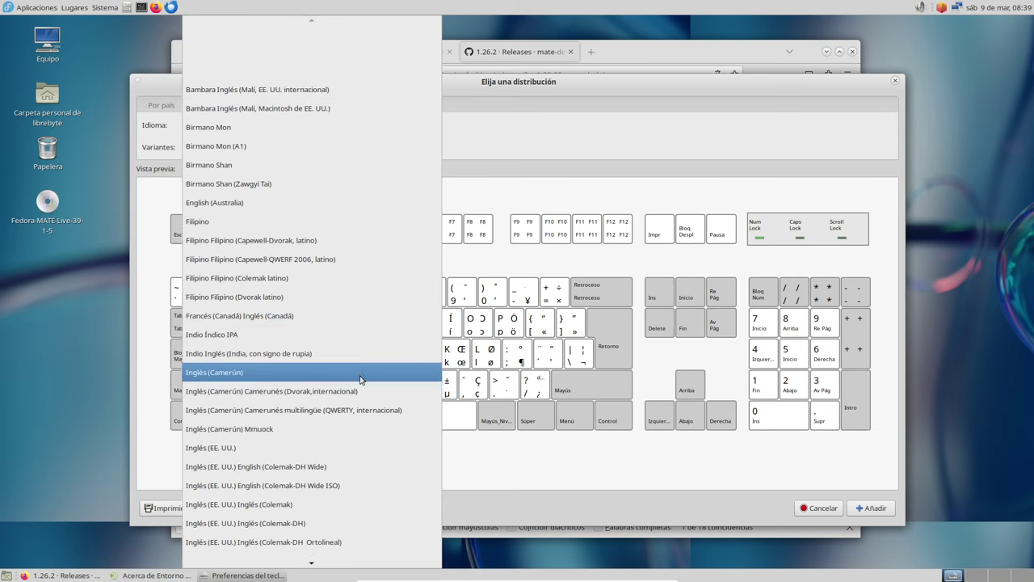
scroll(360, 379, "down", 7)
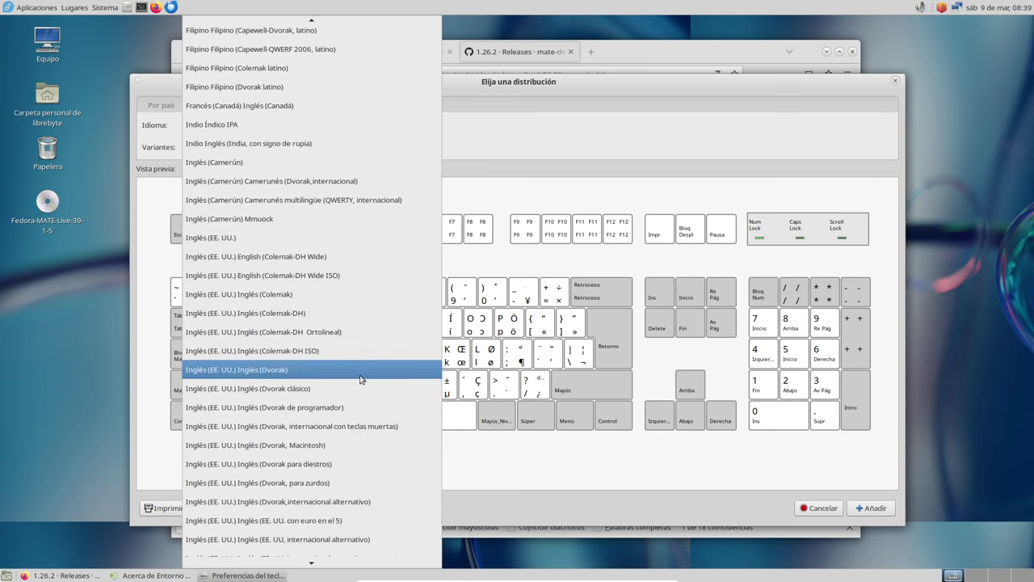
scroll(360, 379, "down", 2)
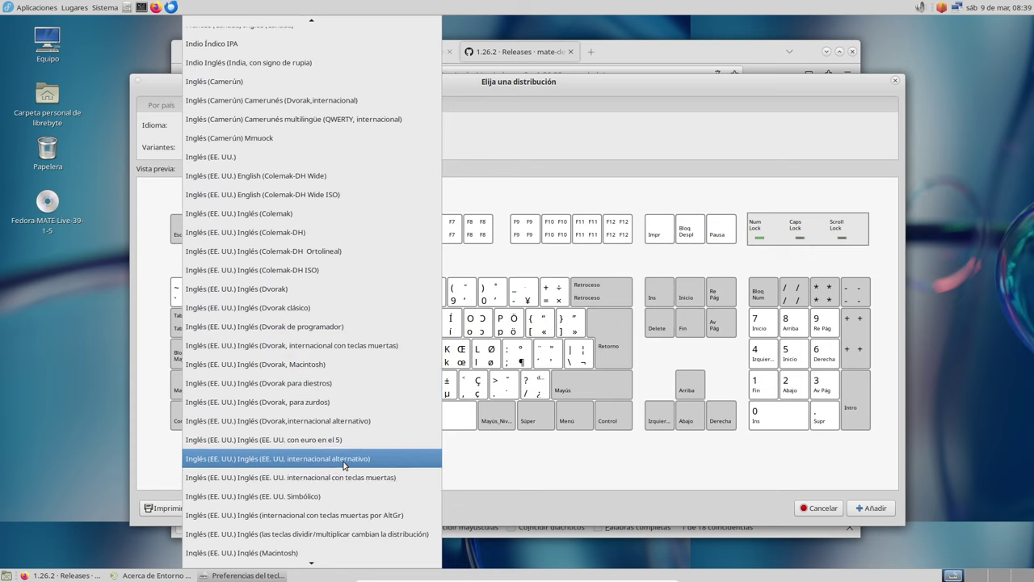
left_click(344, 476)
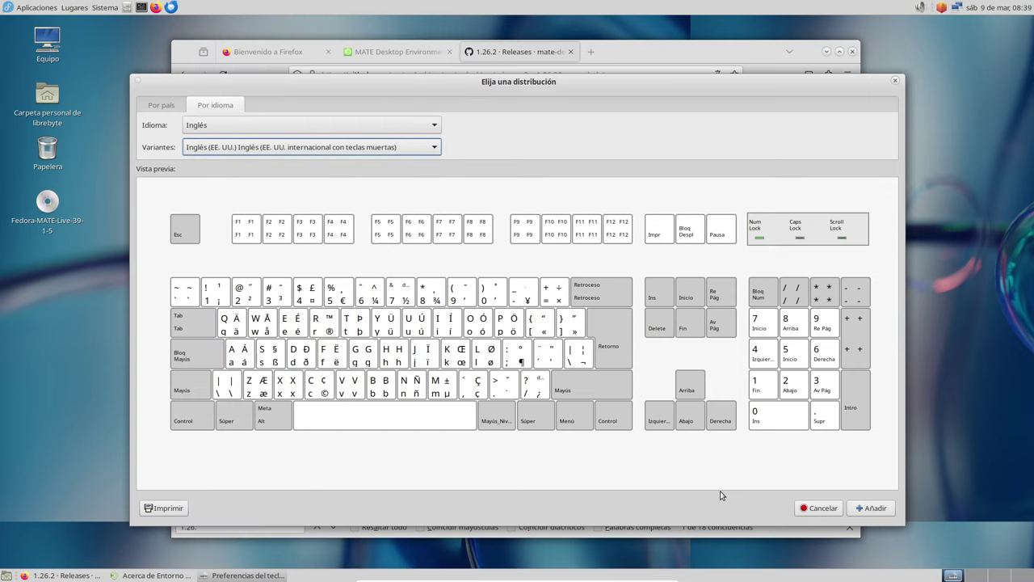
left_click(873, 508)
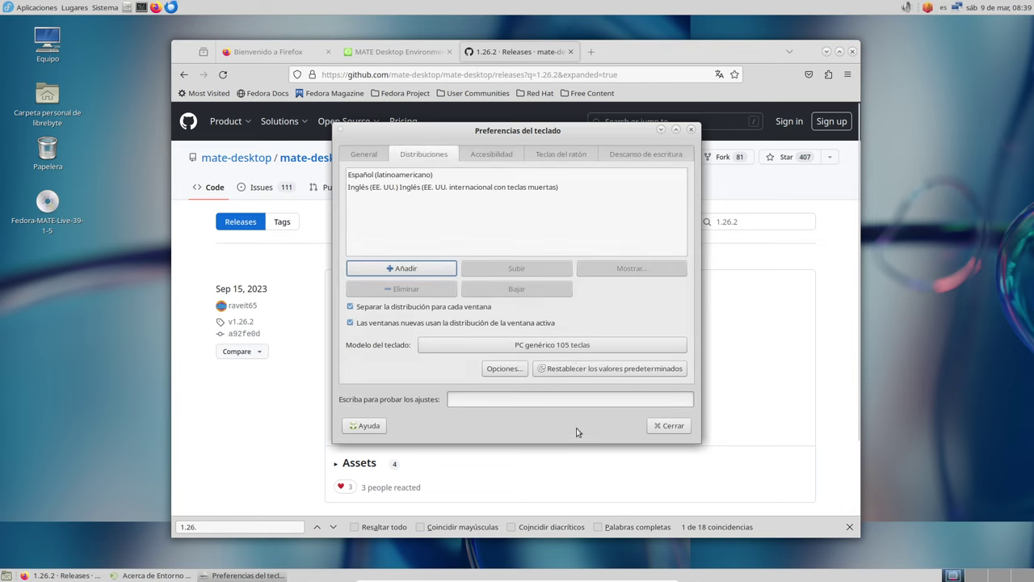
- Remove the Español (latinoamericano) layout and close Keyboard Preferences
left_click(404, 175)
left_click(412, 289)
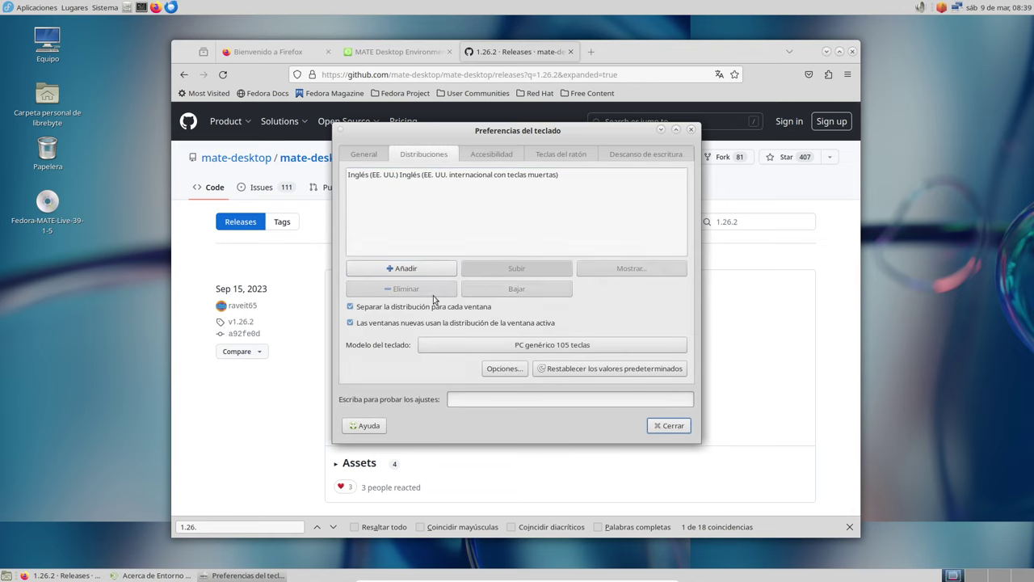
left_click(670, 425)
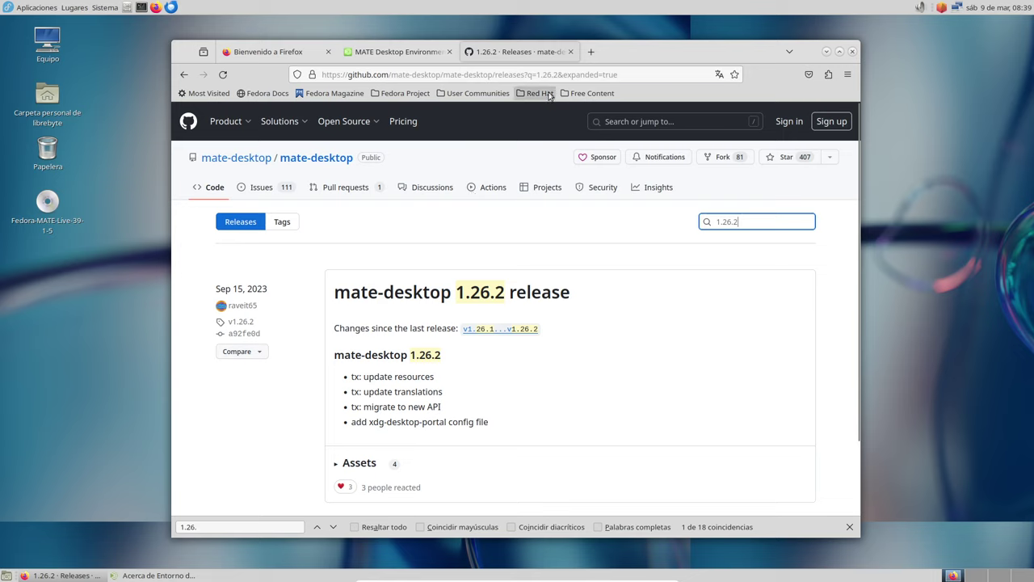
left_click(117, 10)
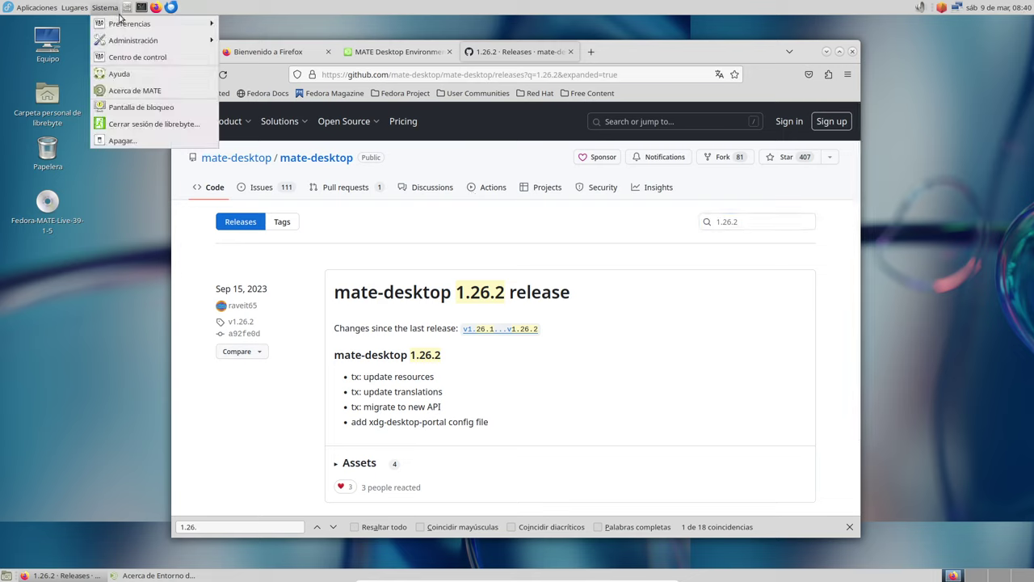
- Browse the categories in the Sistema > Preferencias submenus
mouse_move(129, 24)
mouse_move(297, 27)
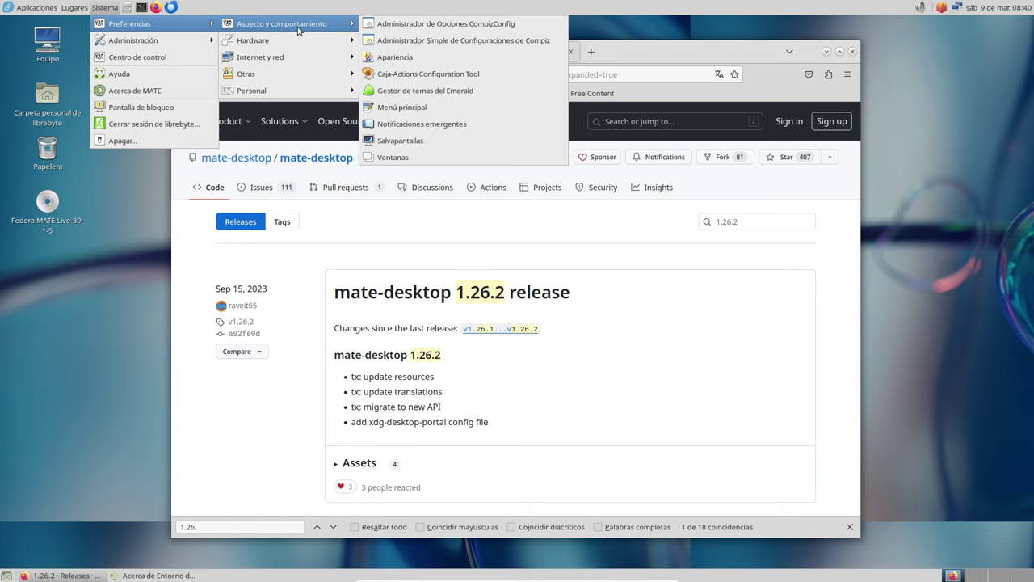
mouse_move(290, 47)
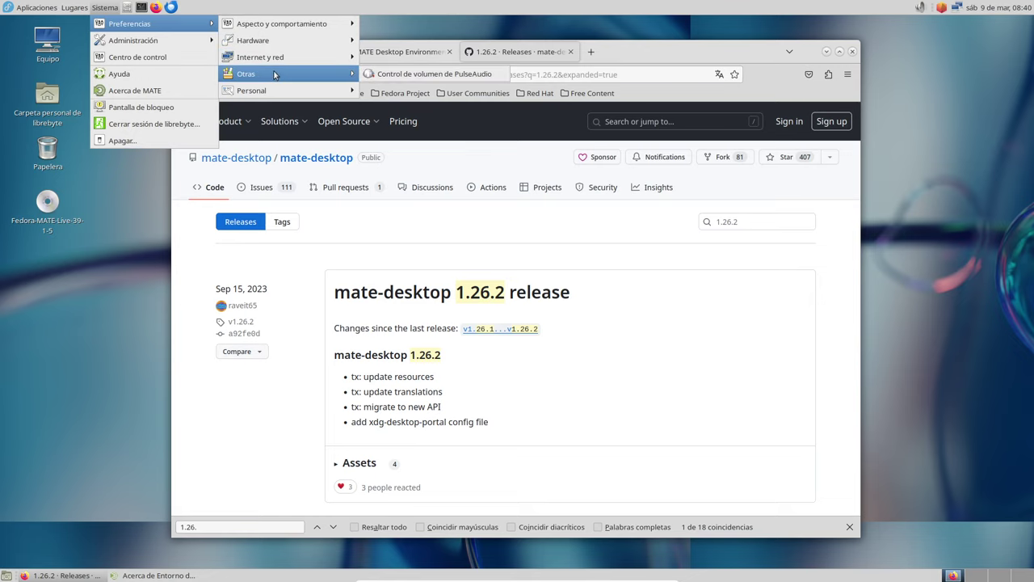
mouse_move(272, 92)
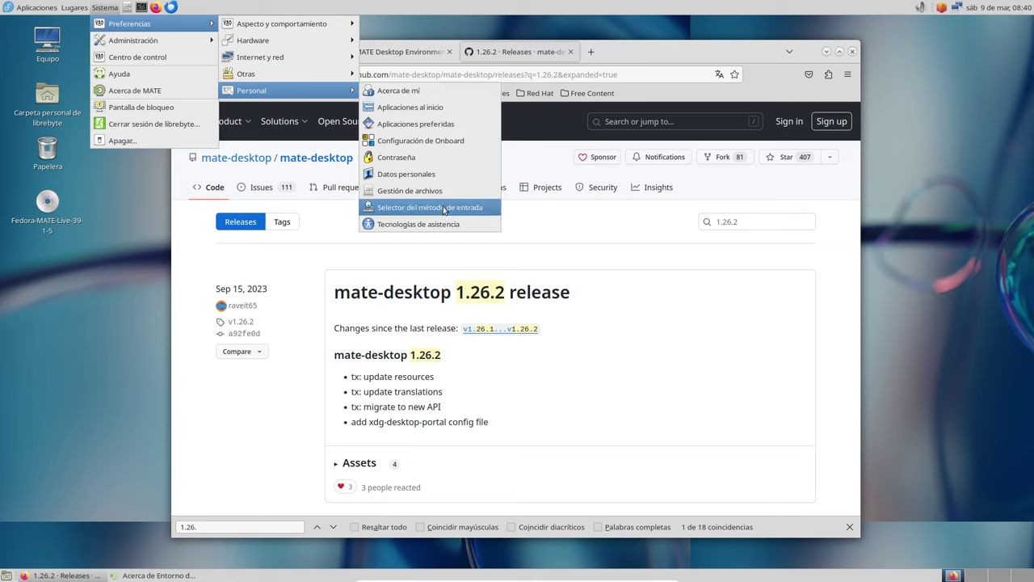
mouse_move(161, 42)
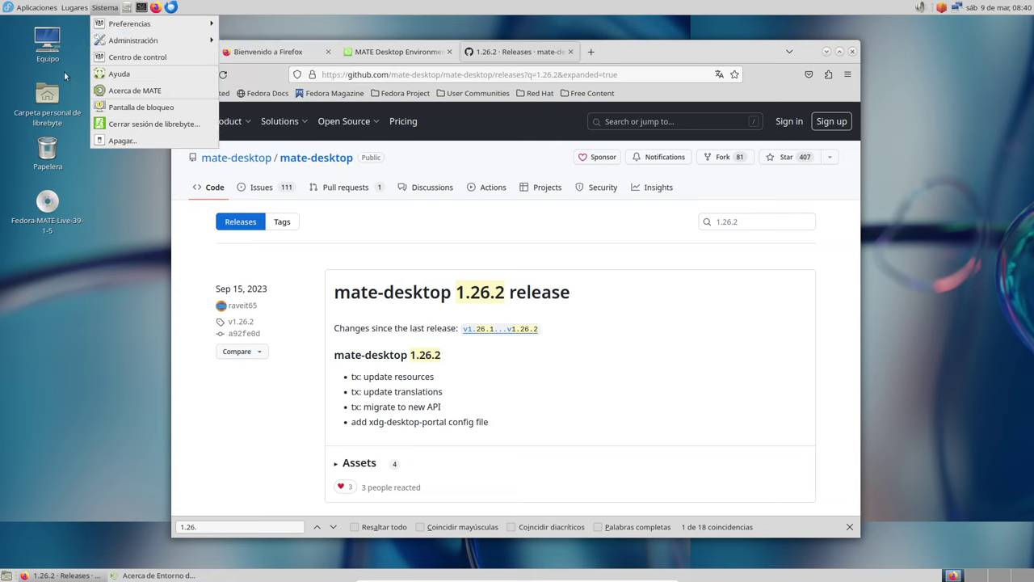
- Show the Aplicaciones > Herramientas del sistema submenu
mouse_move(34, 7)
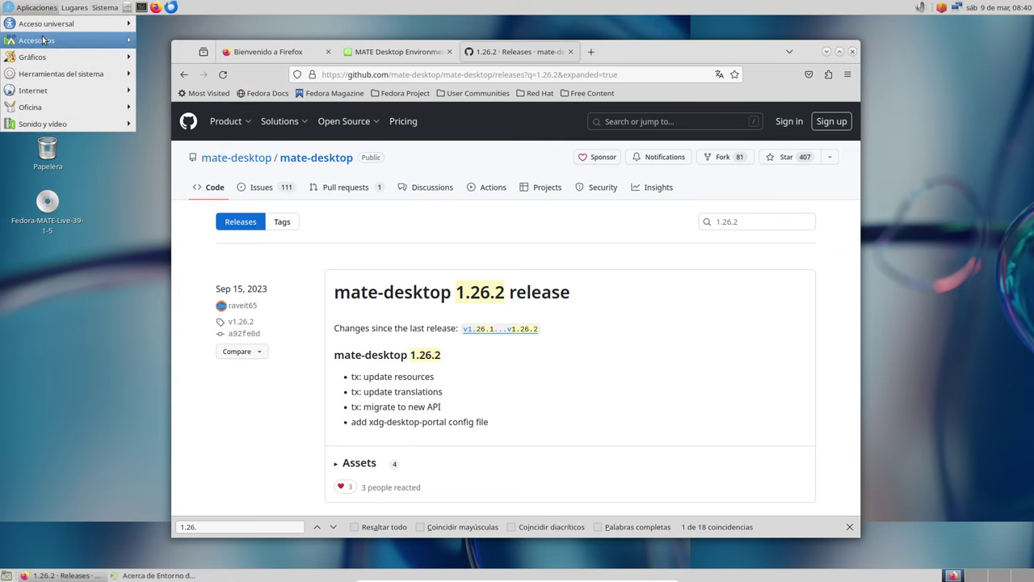
mouse_move(42, 39)
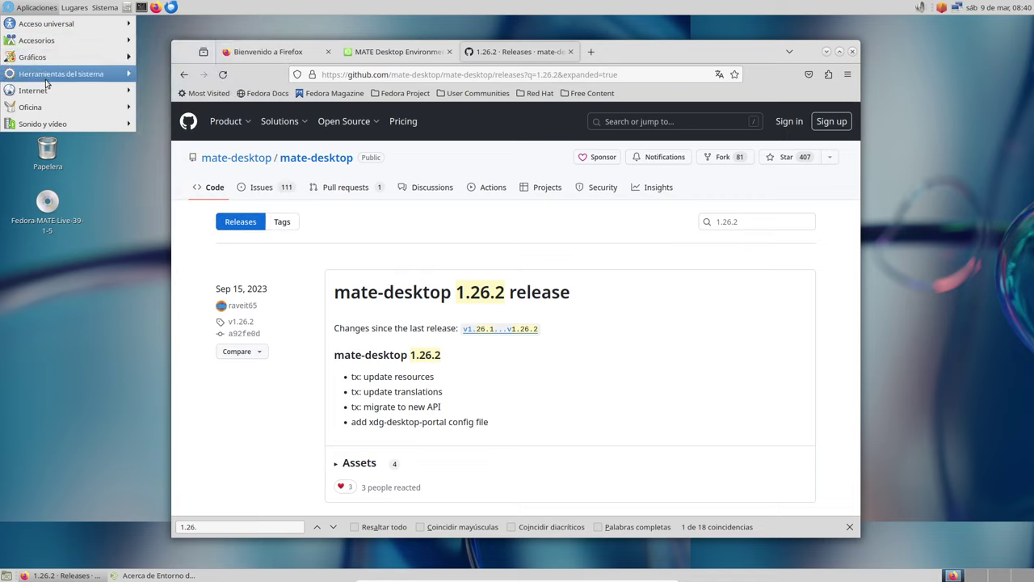
mouse_move(46, 81)
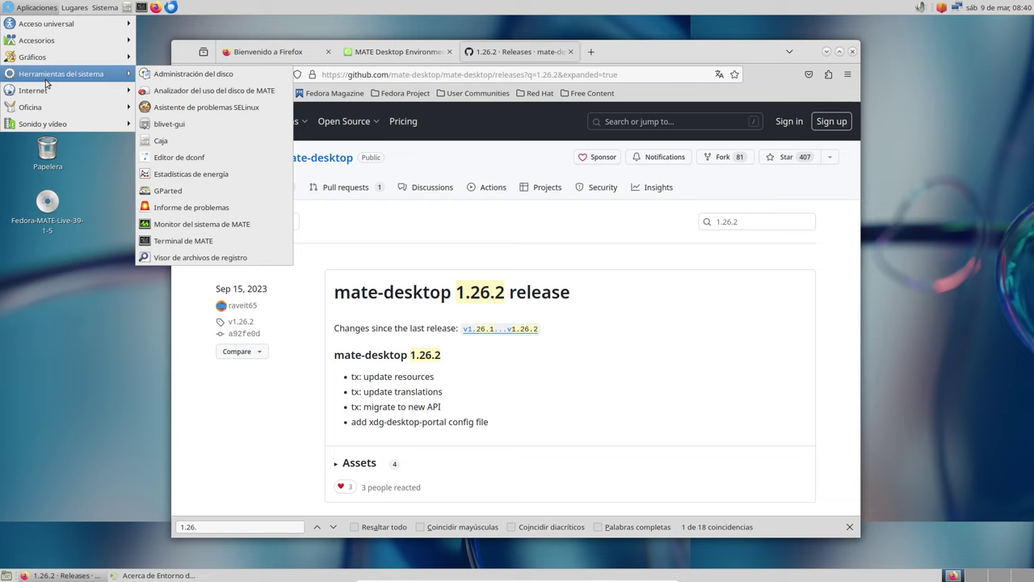
- Launch MATE System Monitor, enlarge it on the right, and set it to Siempre encima
left_click(202, 224)
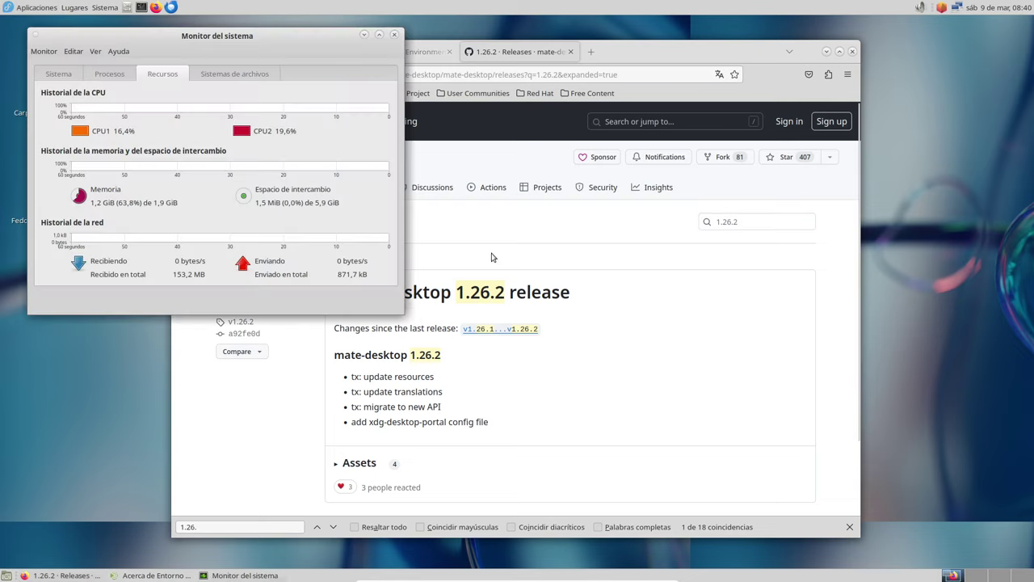
left_click_drag(336, 52, 793, 134)
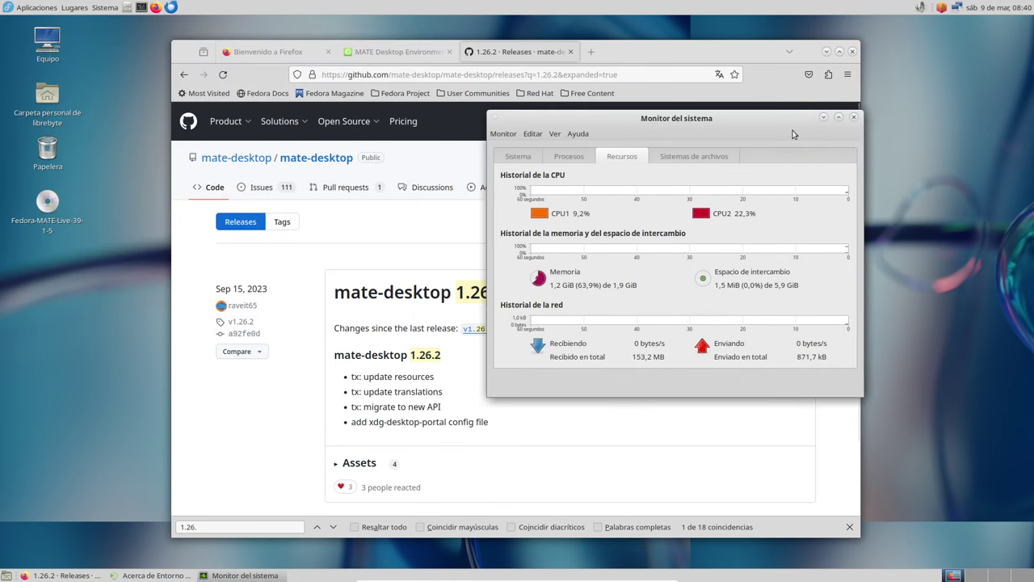
left_click_drag(859, 400, 957, 499)
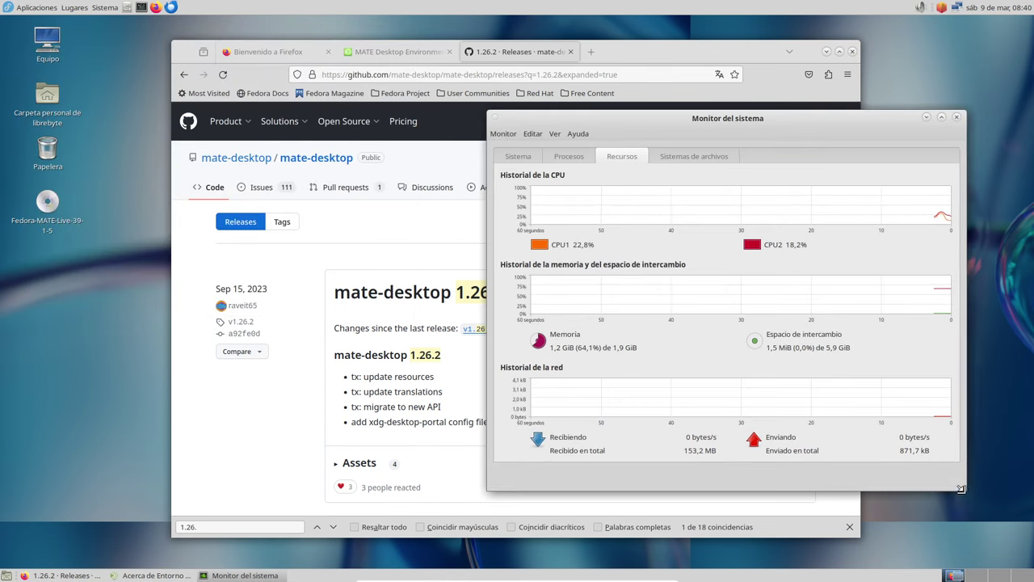
left_click_drag(846, 121, 884, 80)
left_click_drag(930, 41, 922, 41)
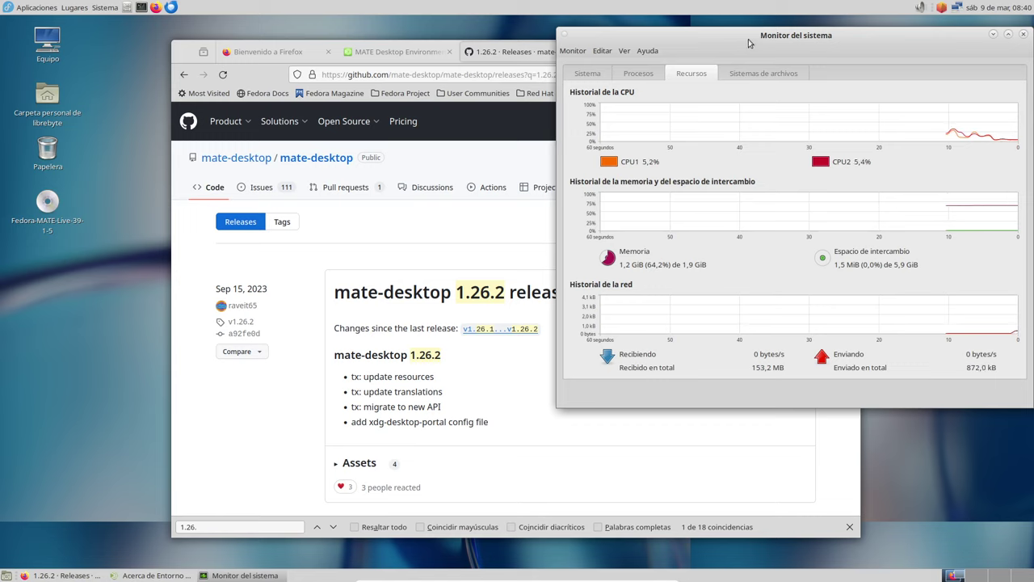
right_click(774, 34)
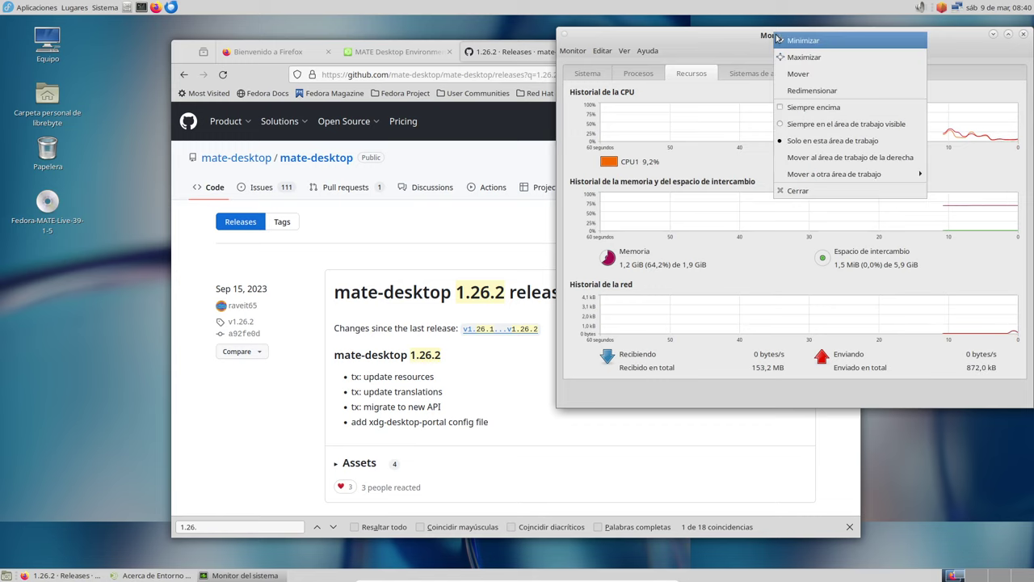
left_click(827, 108)
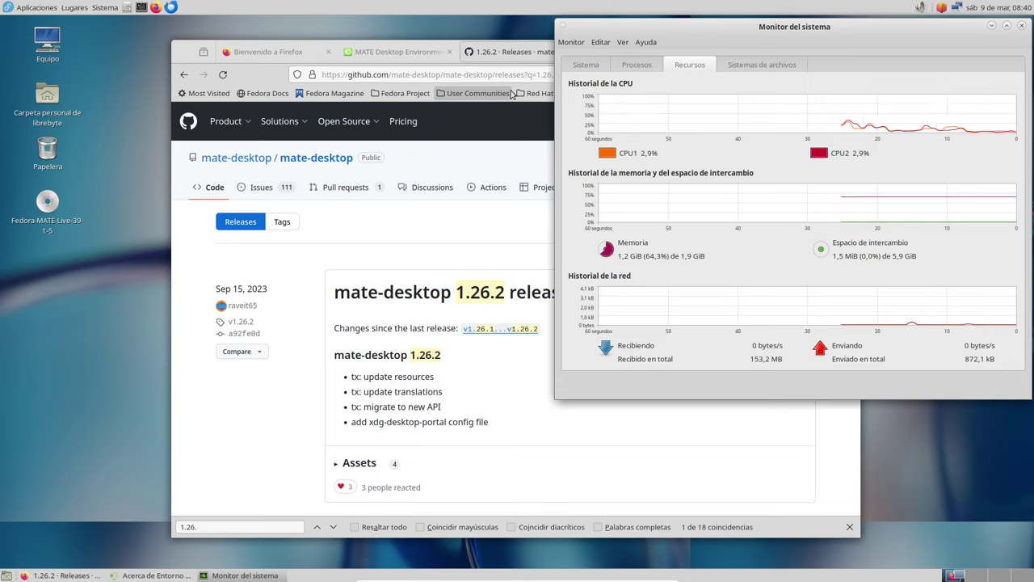
- Open a second Firefox window on the Fedora Start page from the top-panel launcher
left_click(37, 8)
left_click(243, 32)
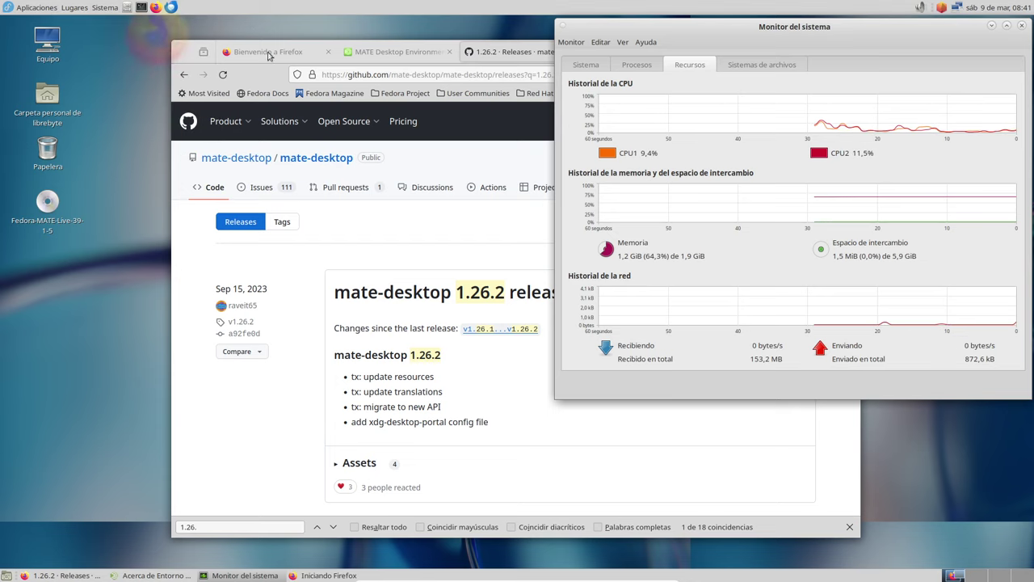
left_click(156, 7)
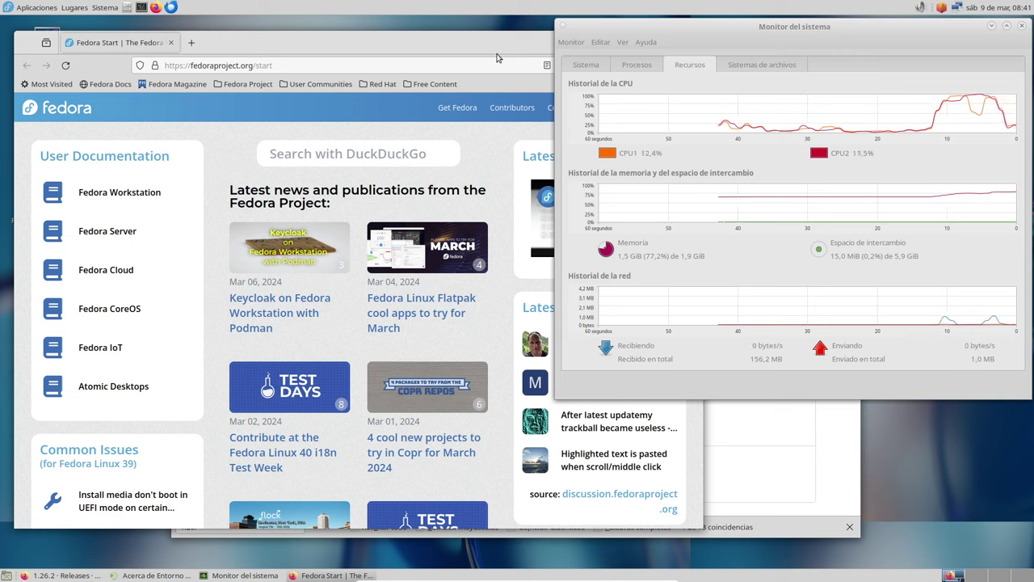
- Start Compiz Fusion Icon from Aplicaciones > Accesorios
left_click(47, 9)
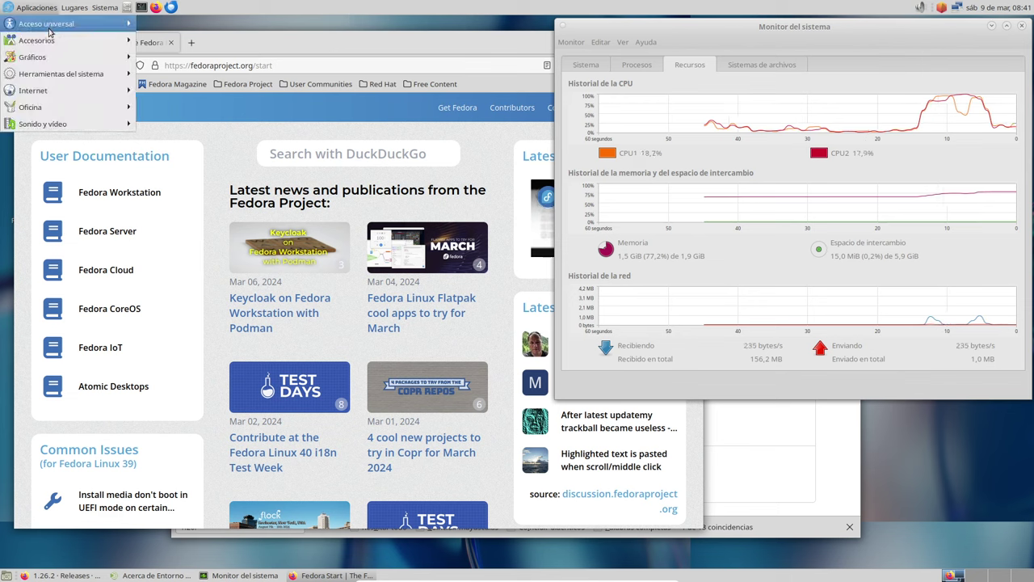
mouse_move(50, 43)
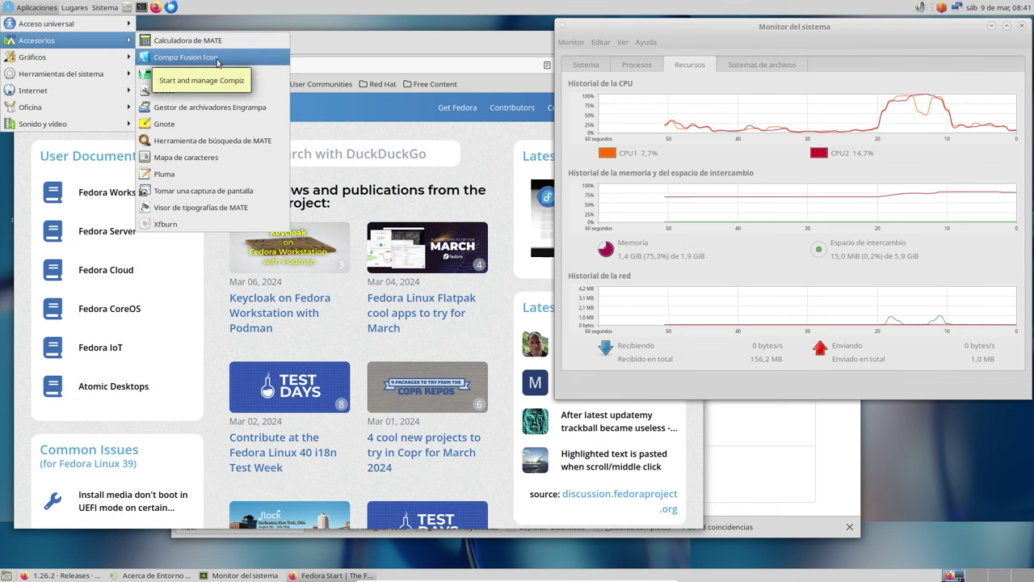
left_click(305, 80)
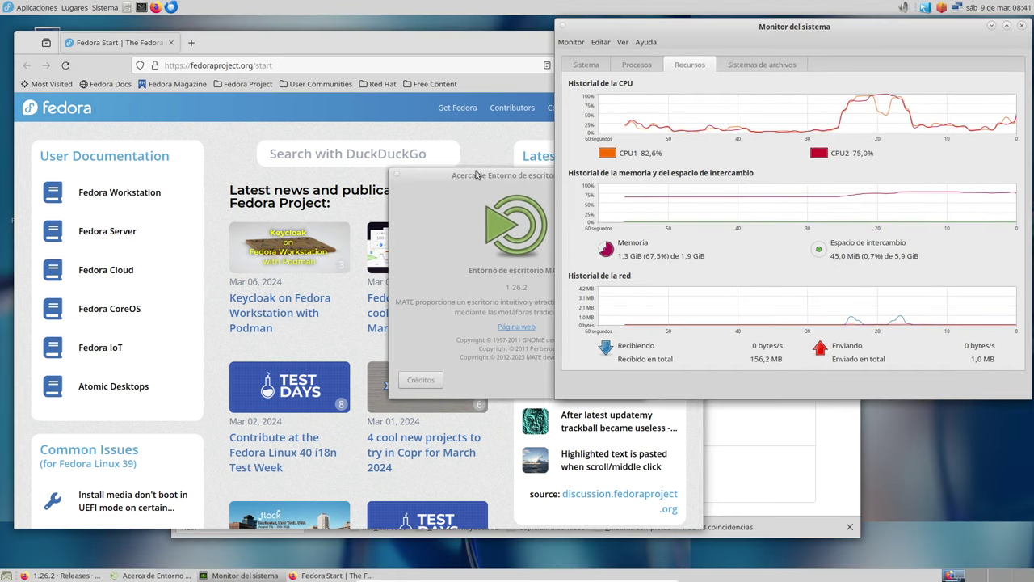
- Close the About MATE dialog with Cerrar and quit Compiz Fusion Icon via its tray's Salir
left_click_drag(470, 176, 295, 159)
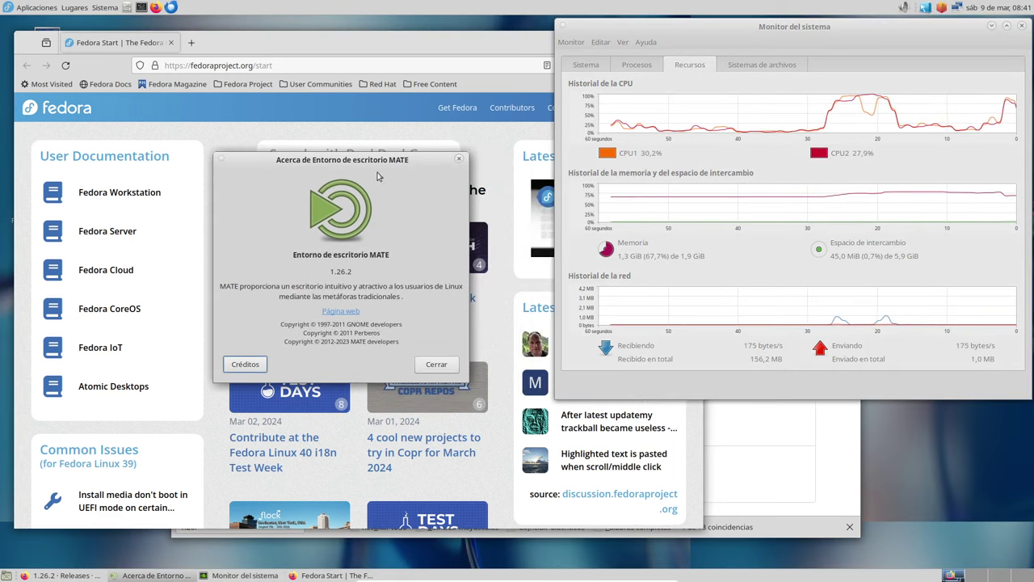
left_click(436, 364)
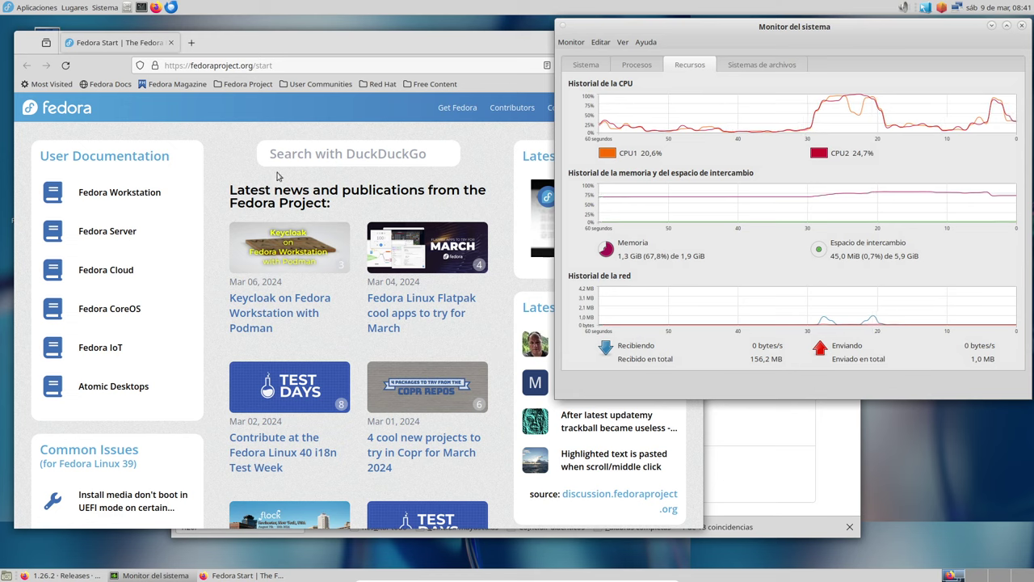
left_click(926, 12)
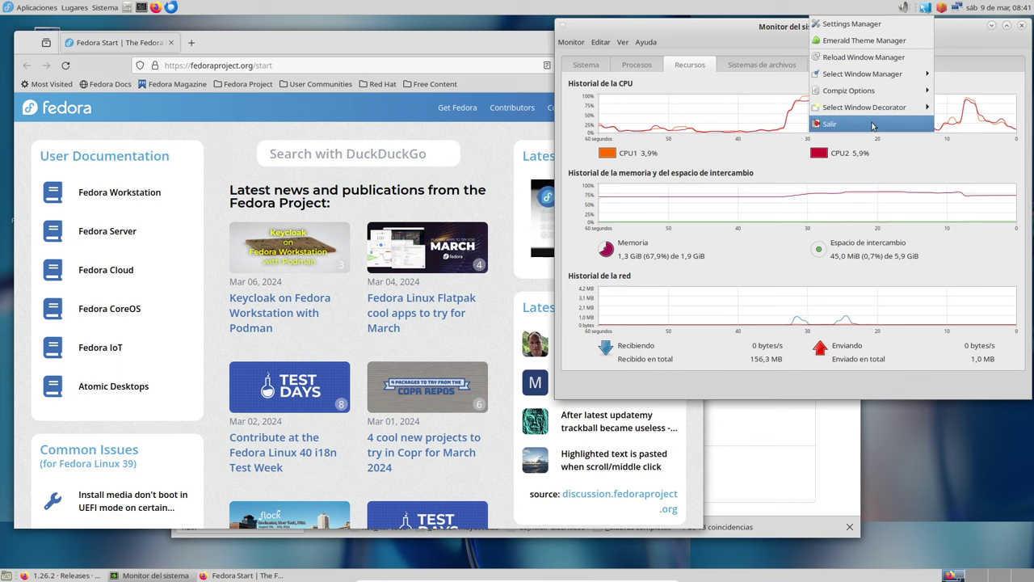
left_click(917, 124)
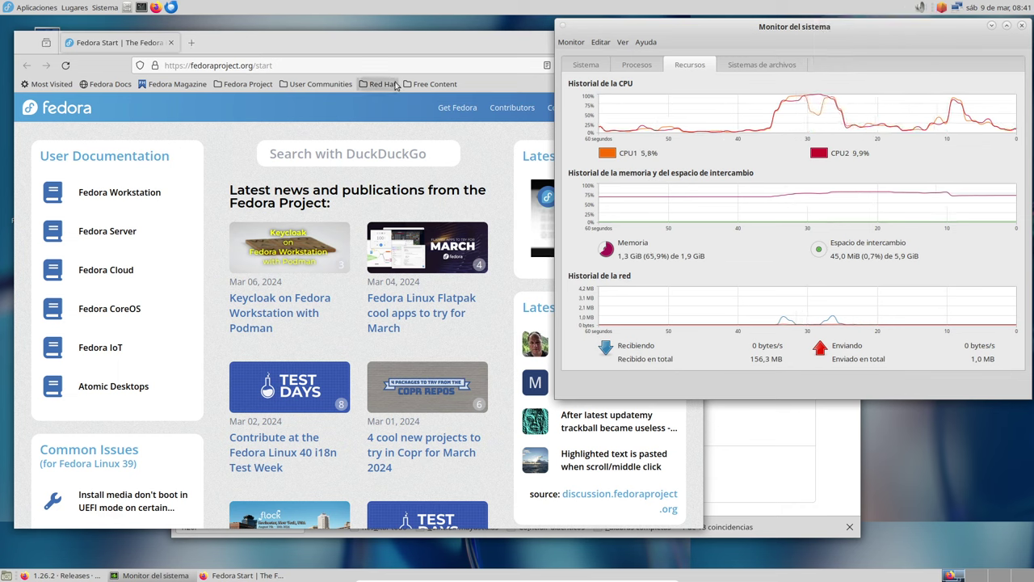
left_click(36, 7)
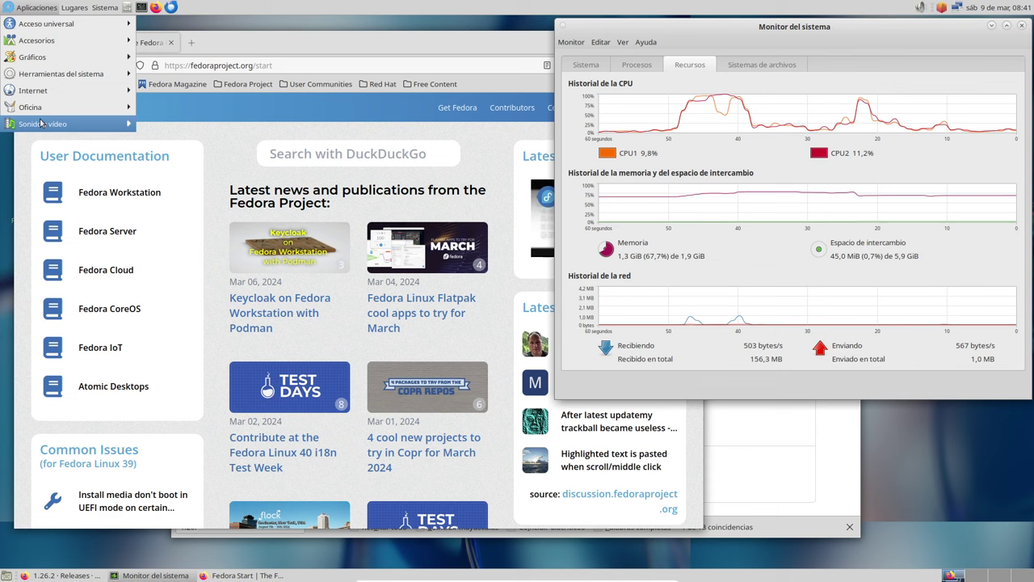
- Browse the Lugares and Sistema panel menus, ending on Aplicaciones > Accesorios
mouse_move(70, 14)
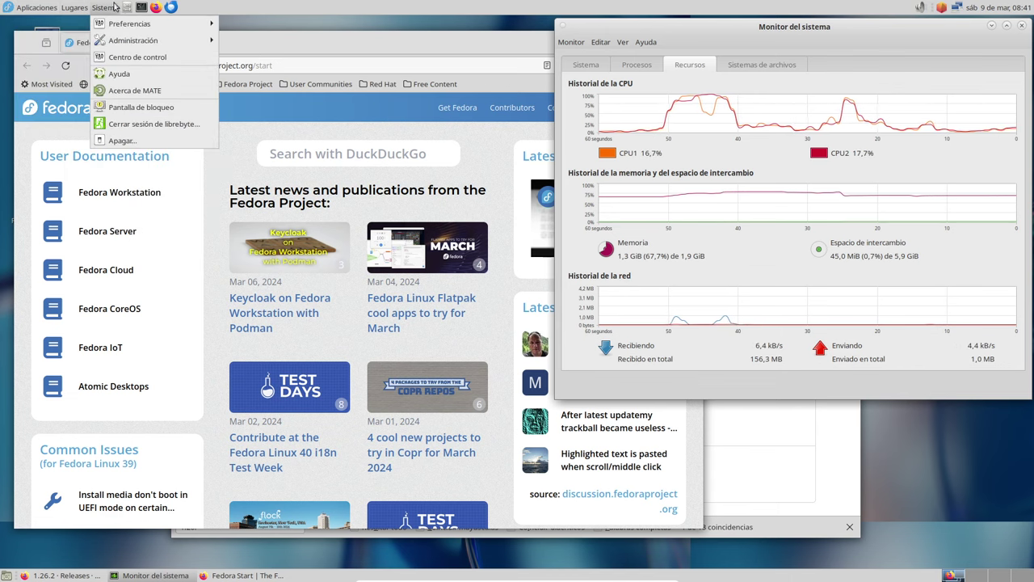
mouse_move(113, 9)
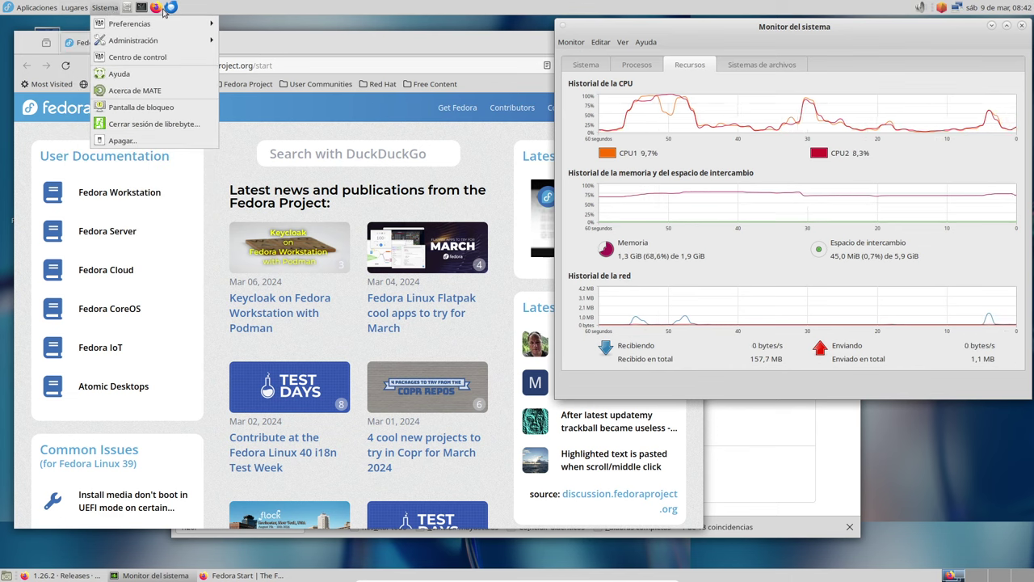
mouse_move(37, 8)
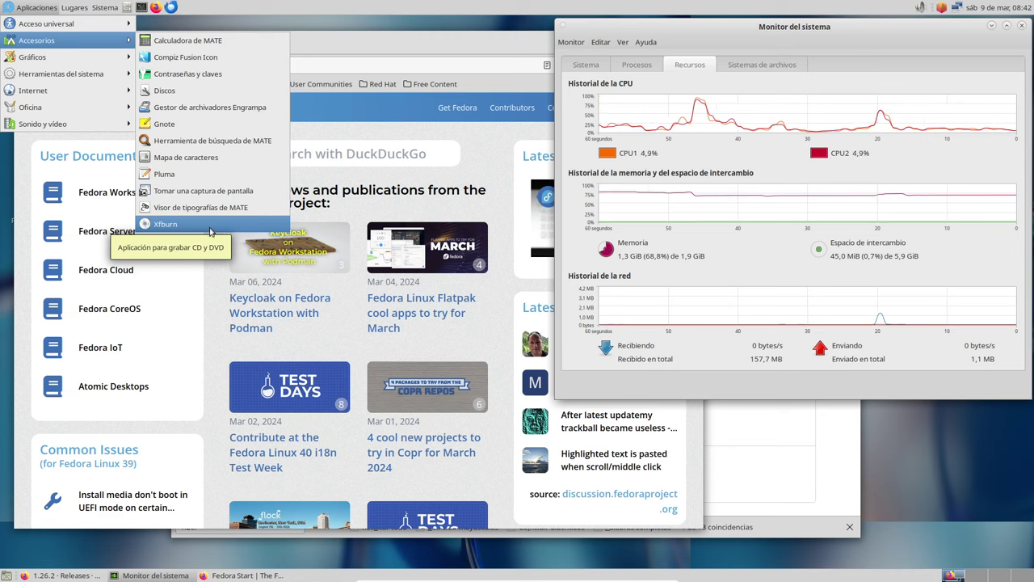
- Browse Gráficos, then show the Herramientas del sistema submenu under Aplicaciones
mouse_move(106, 57)
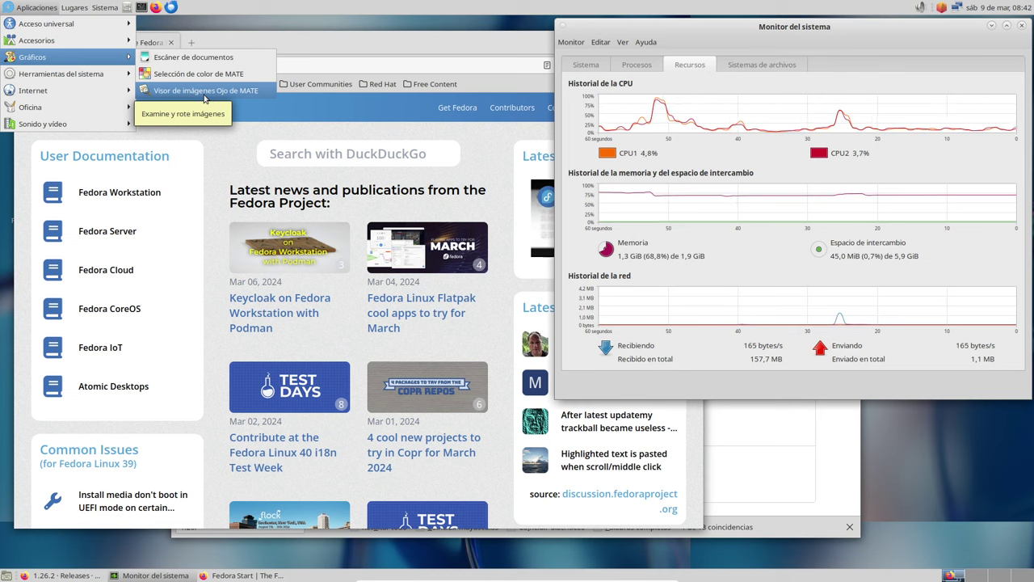
mouse_move(78, 79)
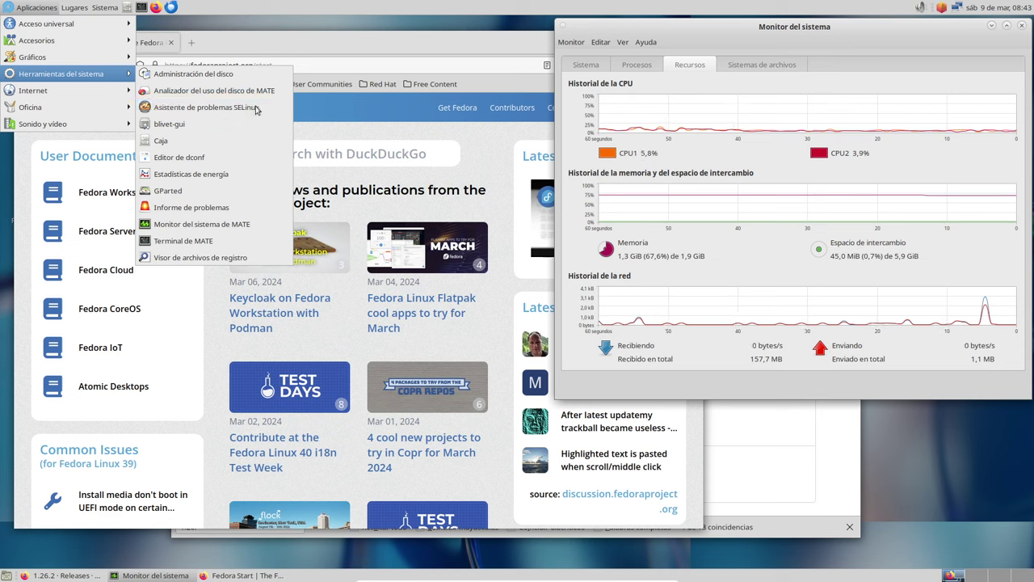
- Launch blivet-gui with the admin password, inspect sda's four partitions, and close it
left_click(211, 129)
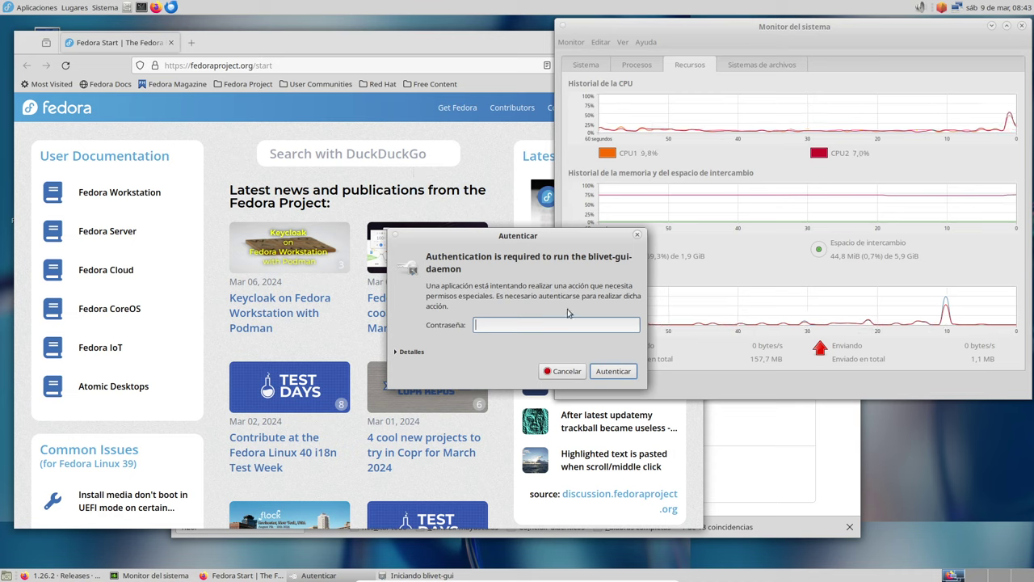
type("•••")
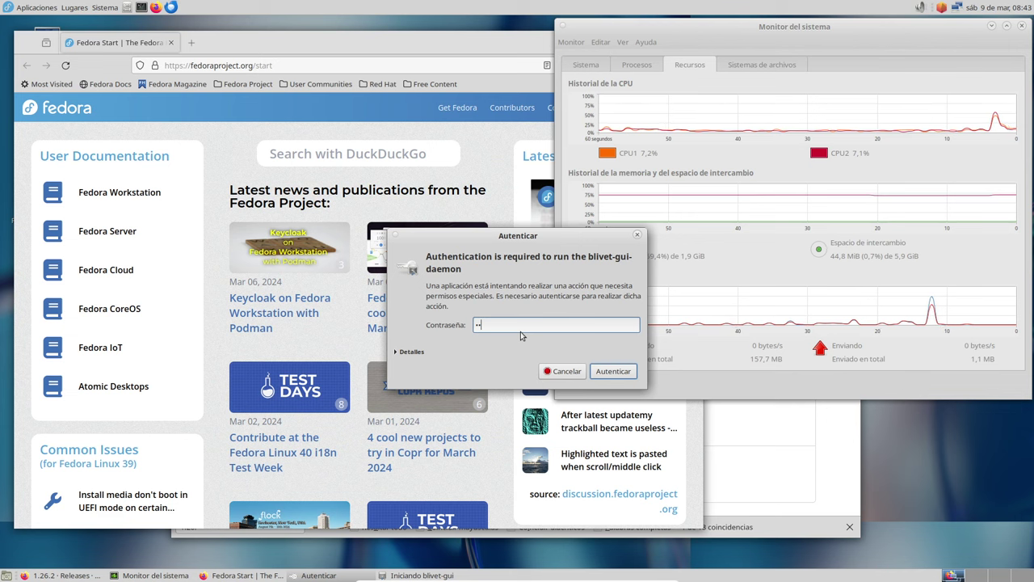
key("Return")
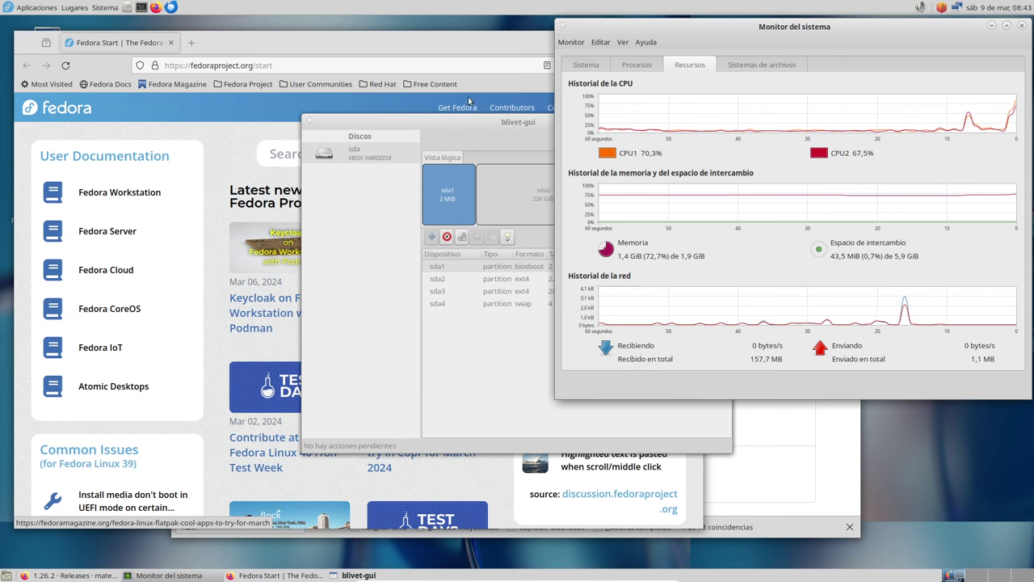
left_click_drag(306, 106, 220, 93)
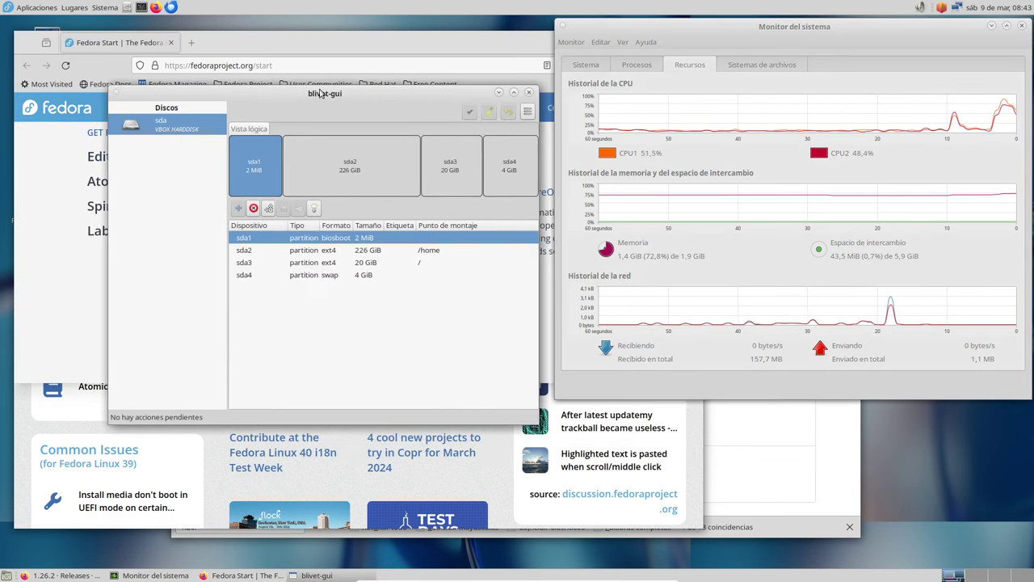
left_click(530, 95)
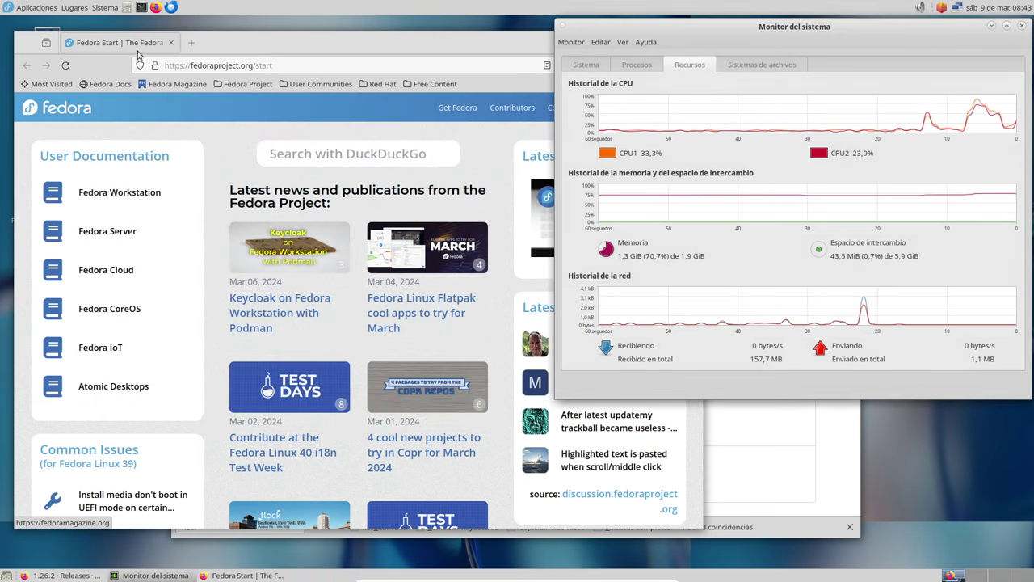
- View the Fedora Editions under Get Fedora, then open the Aplicaciones menu
left_click(458, 107)
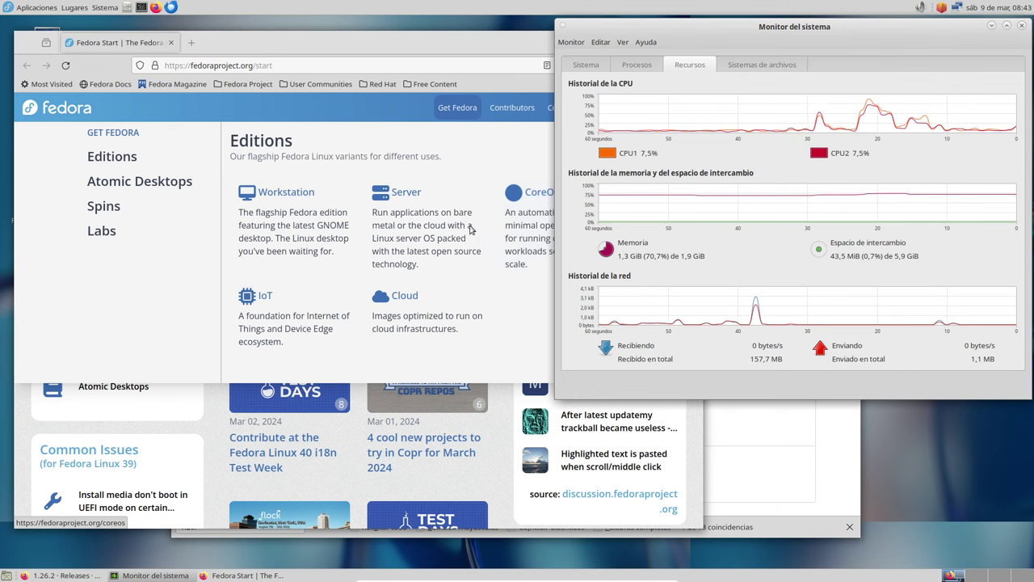
left_click(37, 7)
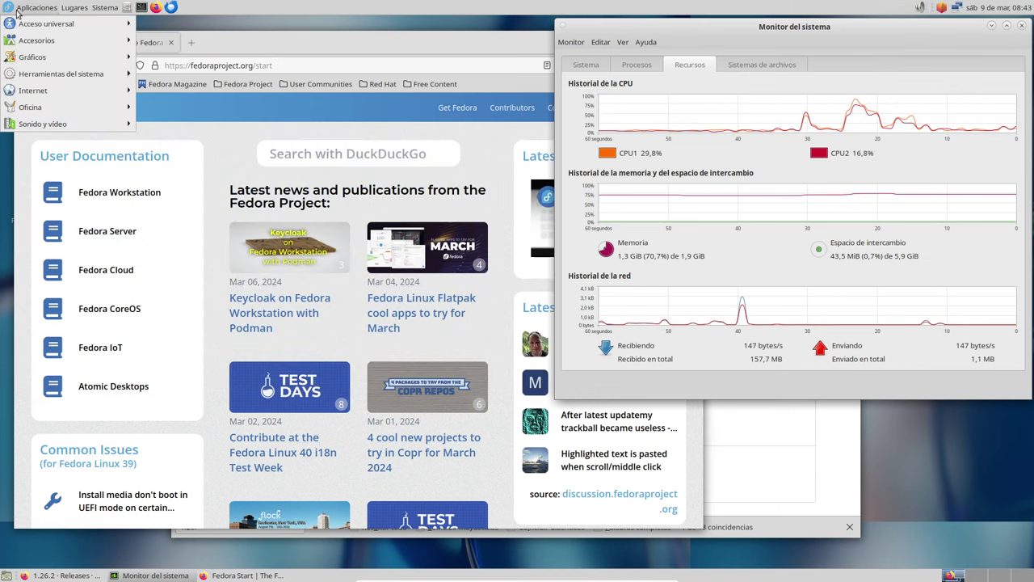
- Browse Accesorios, Gráficos, Herramientas del sistema and Internet, ending on Oficina's LibreOffice apps
mouse_move(37, 25)
mouse_move(42, 43)
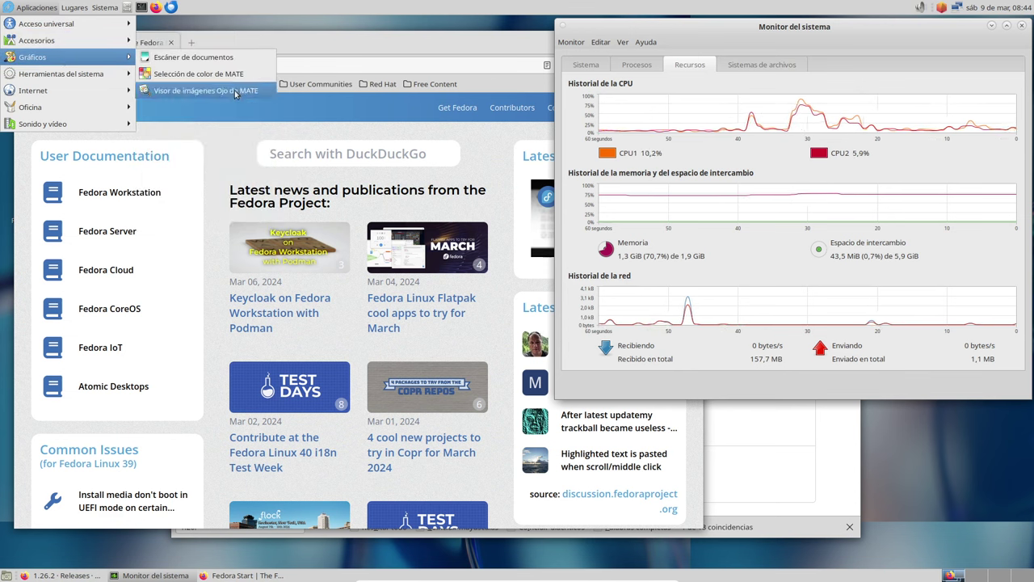
mouse_move(104, 77)
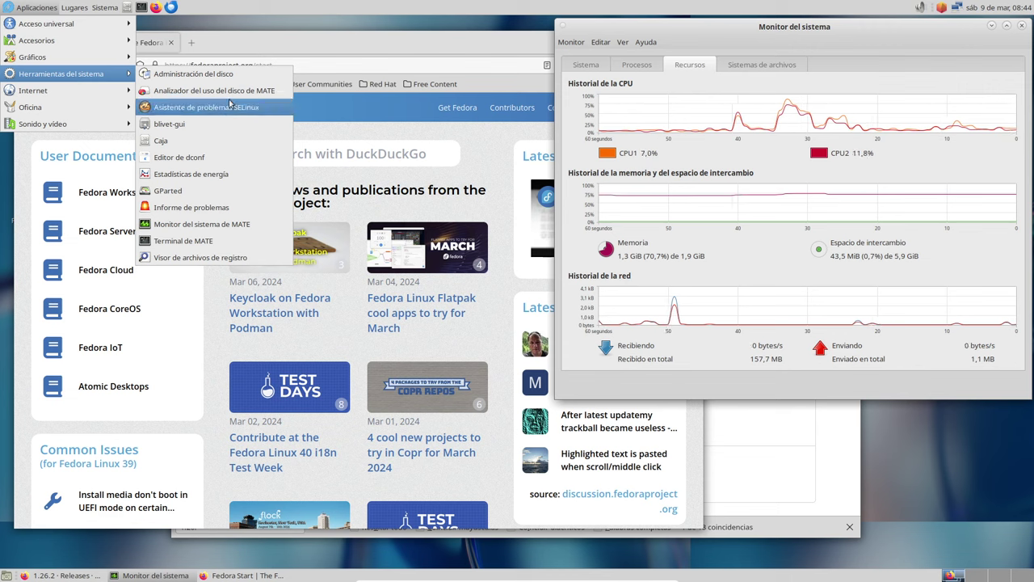
mouse_move(69, 93)
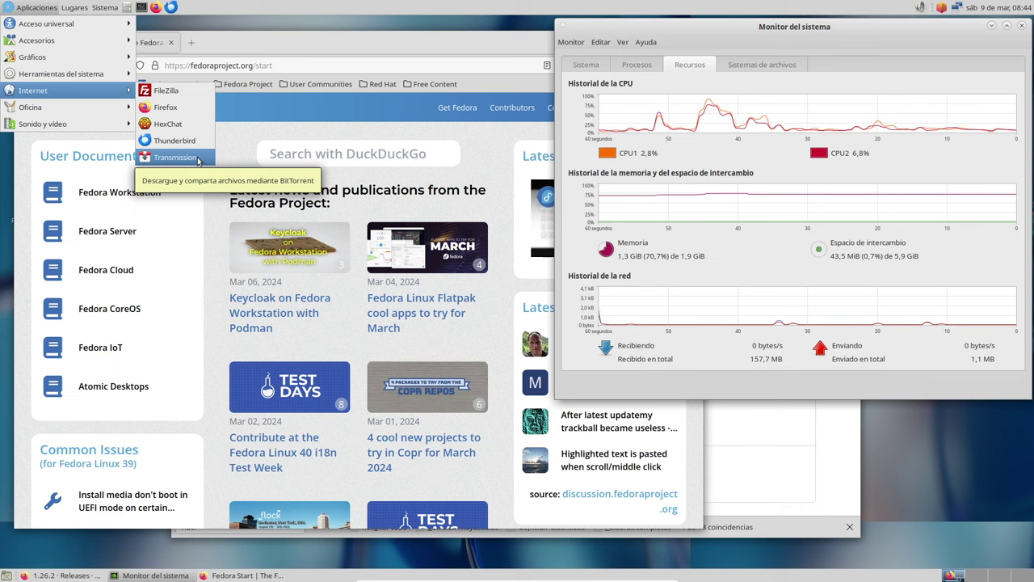
mouse_move(100, 112)
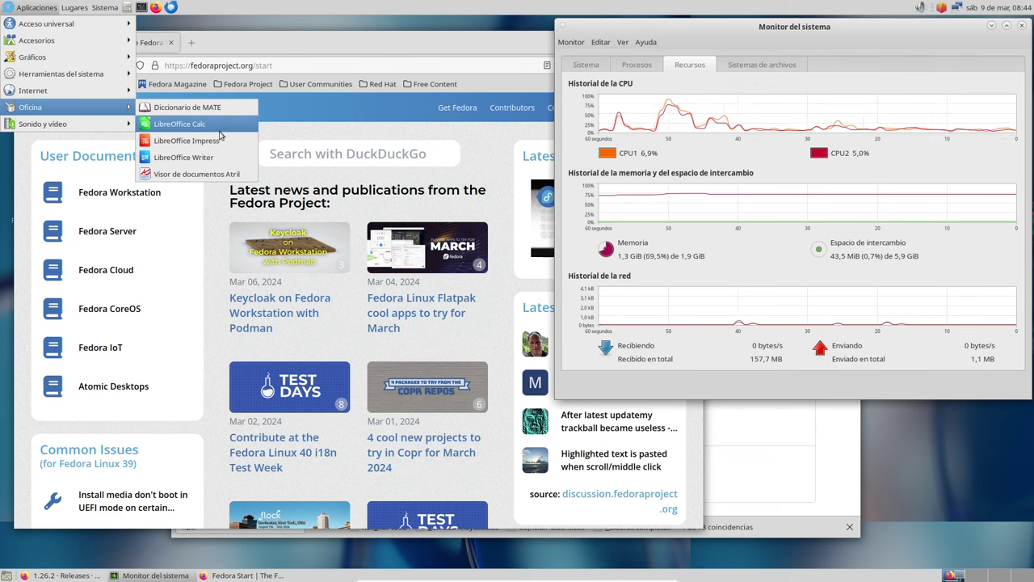
- Start a blank LibreOffice Writer document, then open dnfdragora from its tray icon
left_click(190, 157)
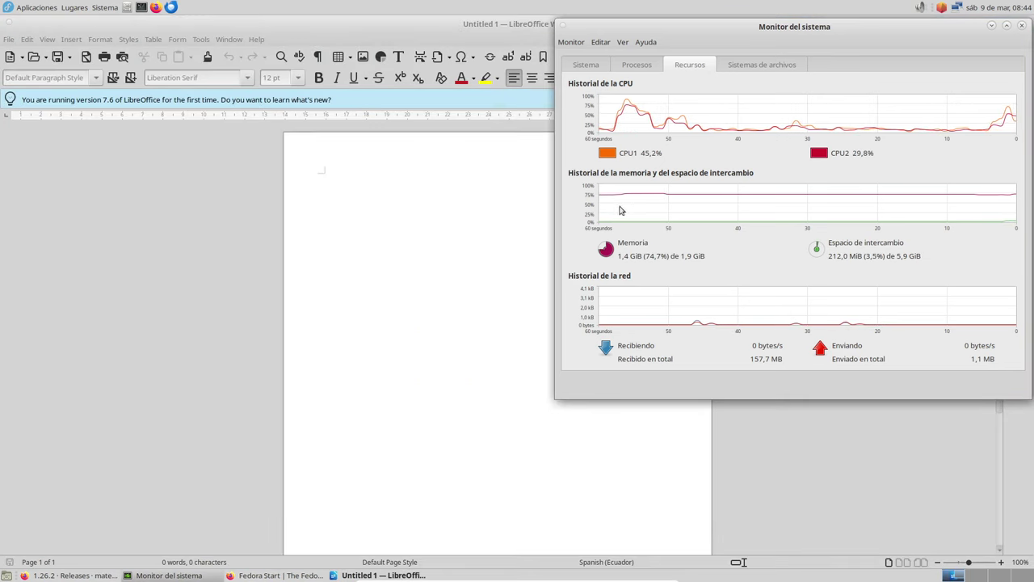
right_click(942, 10)
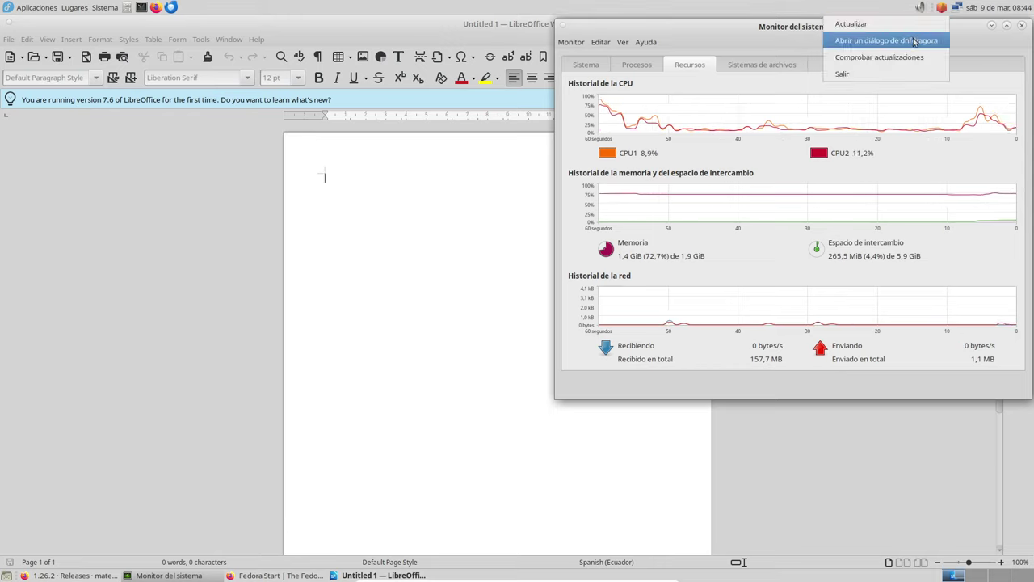
left_click(921, 42)
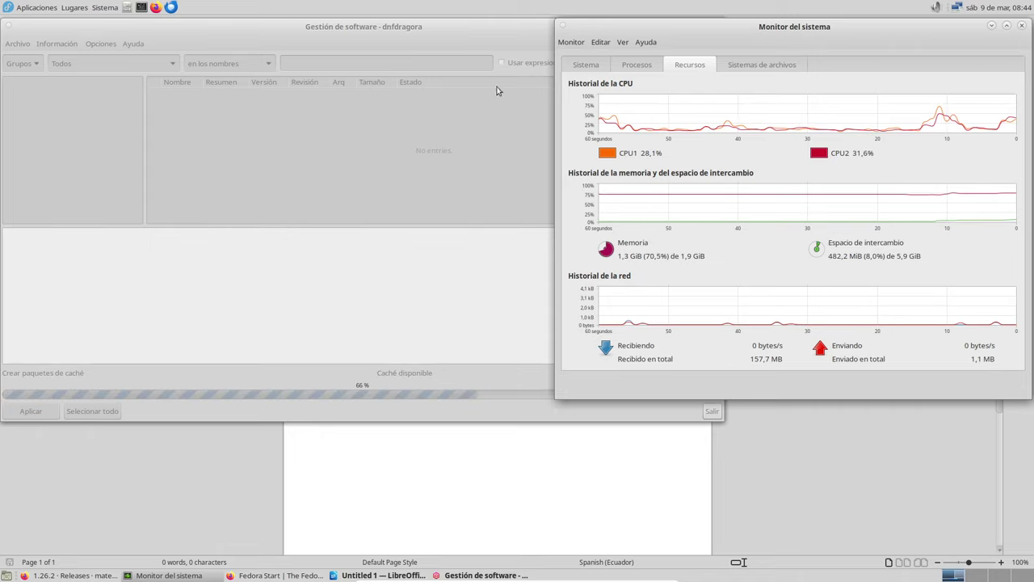
- Sort the Procesos list by Memoria and widen the Memoria column to show full values
left_click(584, 66)
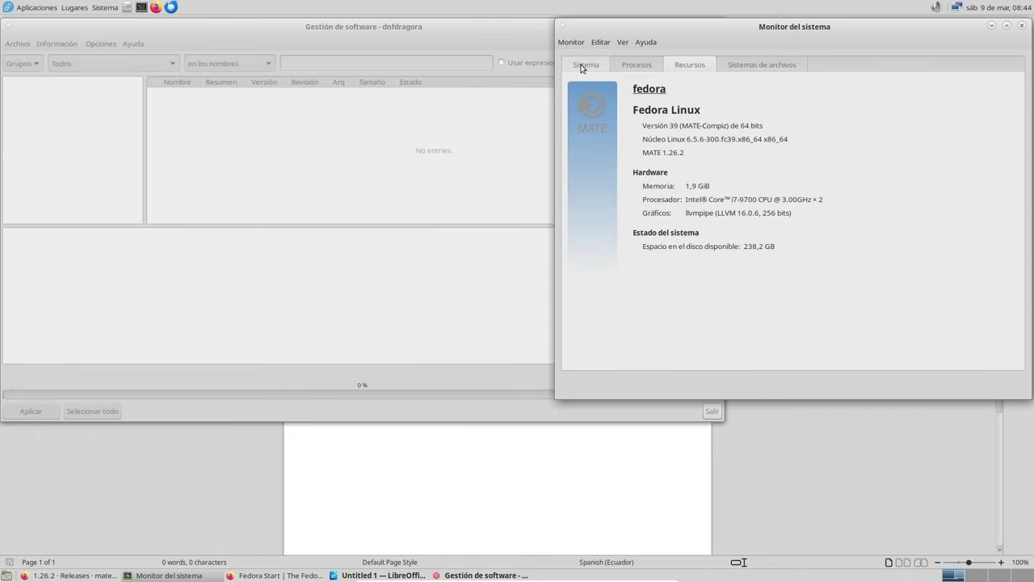
left_click(624, 67)
left_click(586, 65)
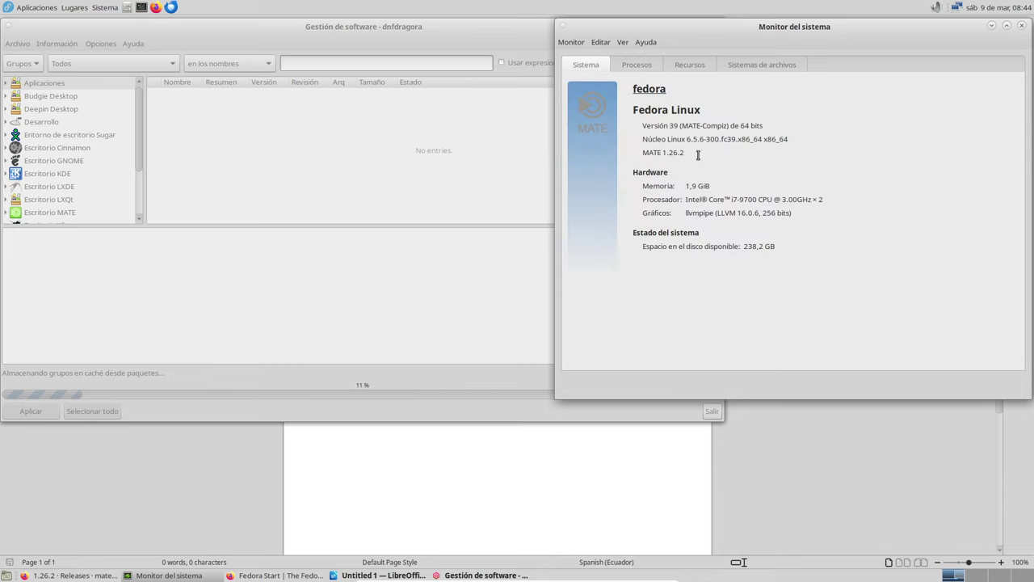
left_click(650, 68)
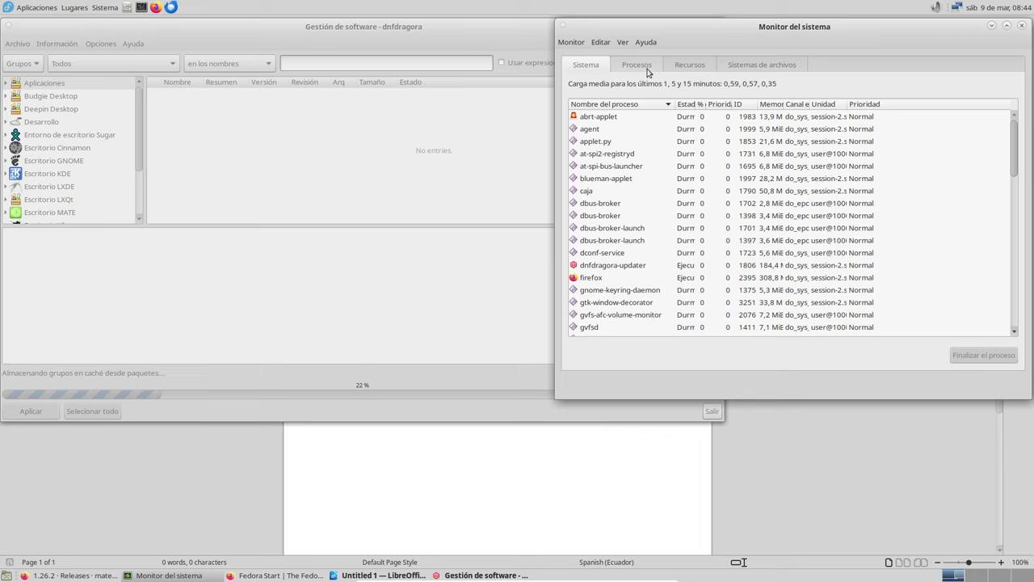
left_click(771, 105)
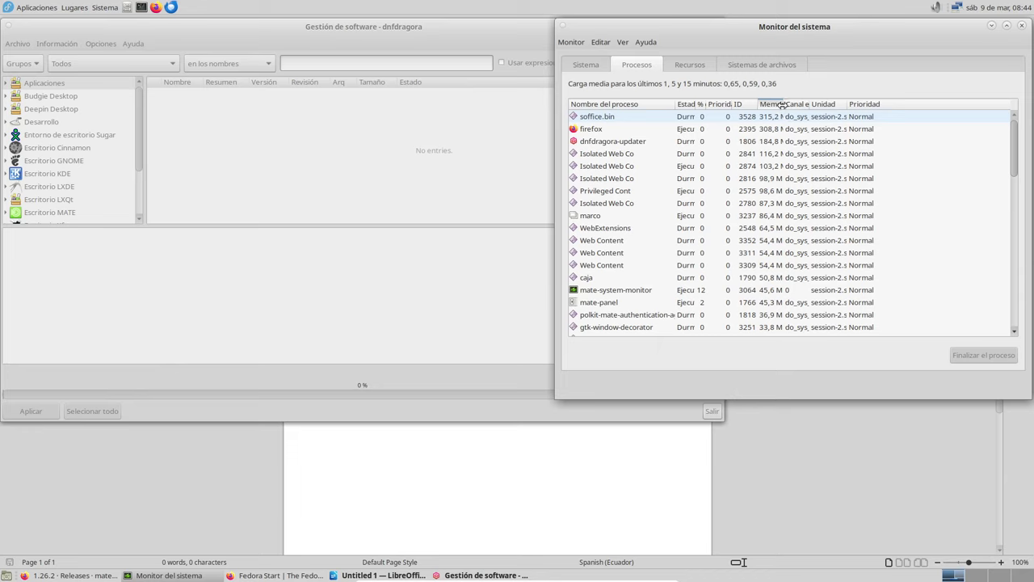
left_click_drag(783, 104, 851, 106)
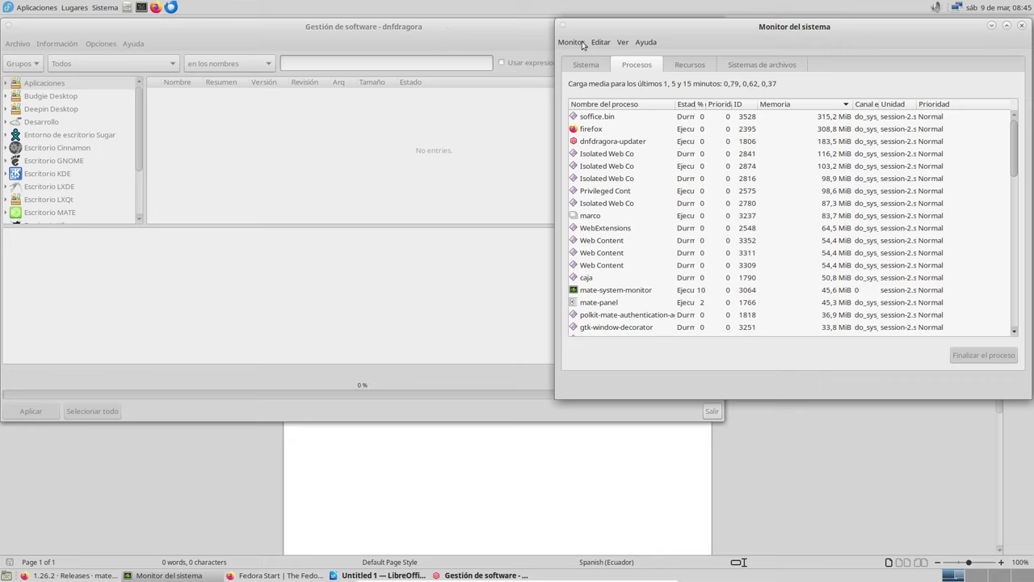
- Check the Sistemas de archivos disk usage, then return to the Recursos graphs
left_click(690, 68)
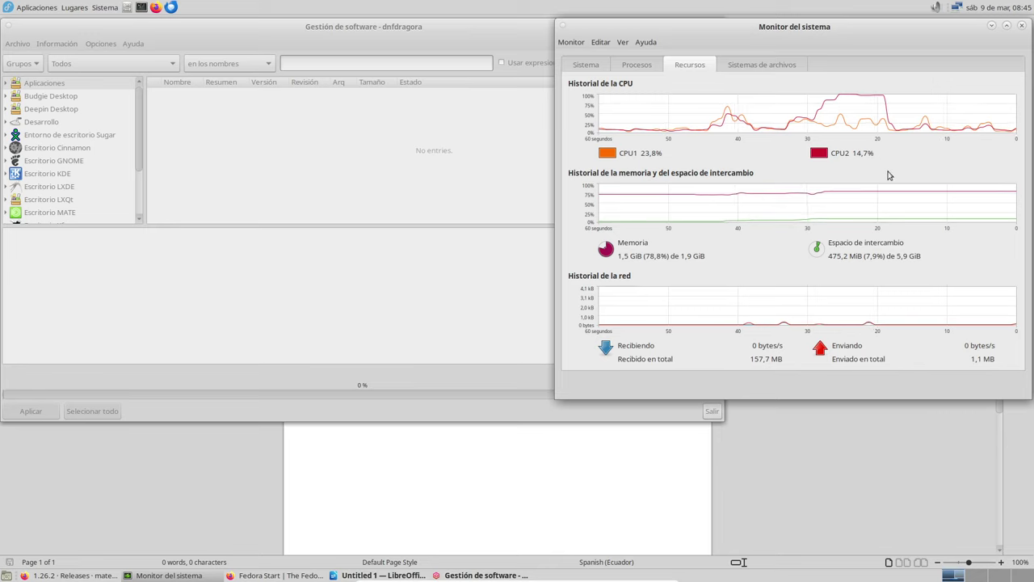
left_click(764, 67)
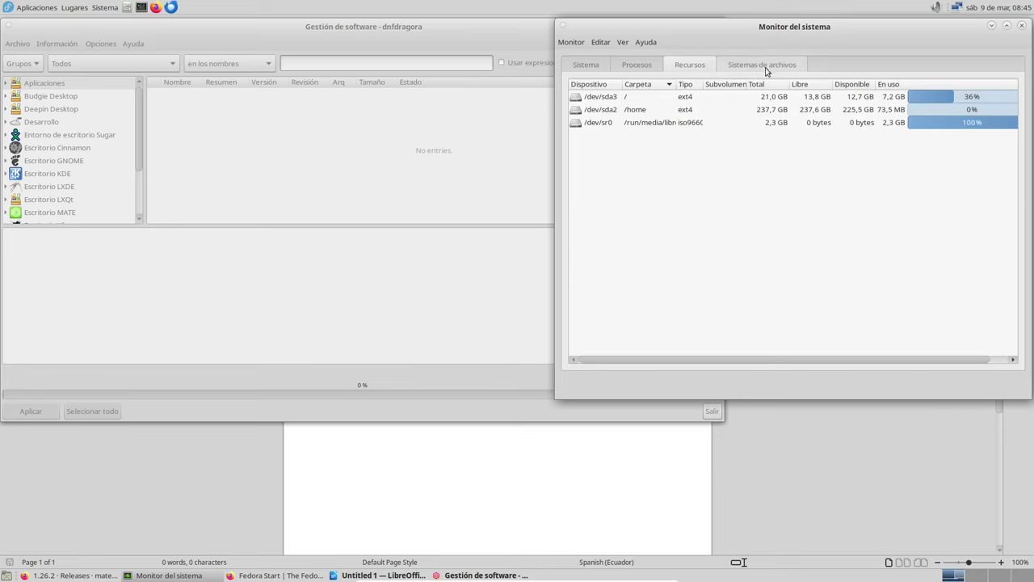
left_click(697, 69)
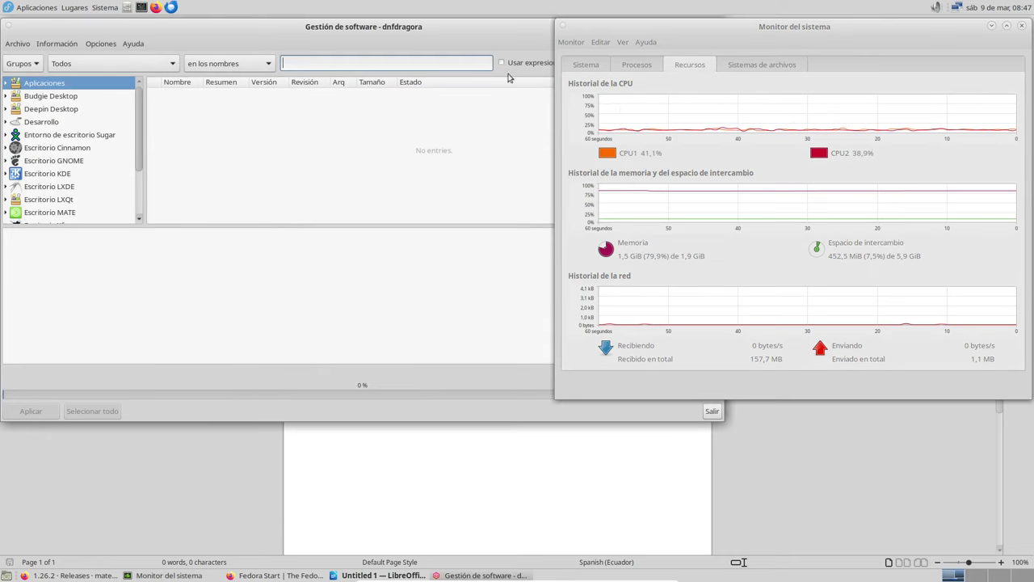
- Search packages for 'btop' and show the details of btop version 1.3.2
type("btop")
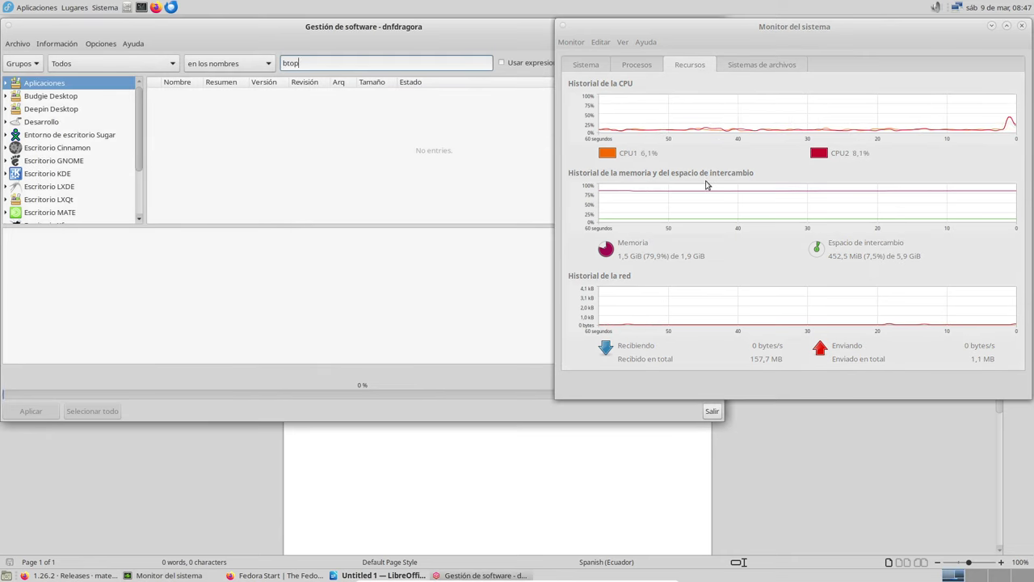
key("Return")
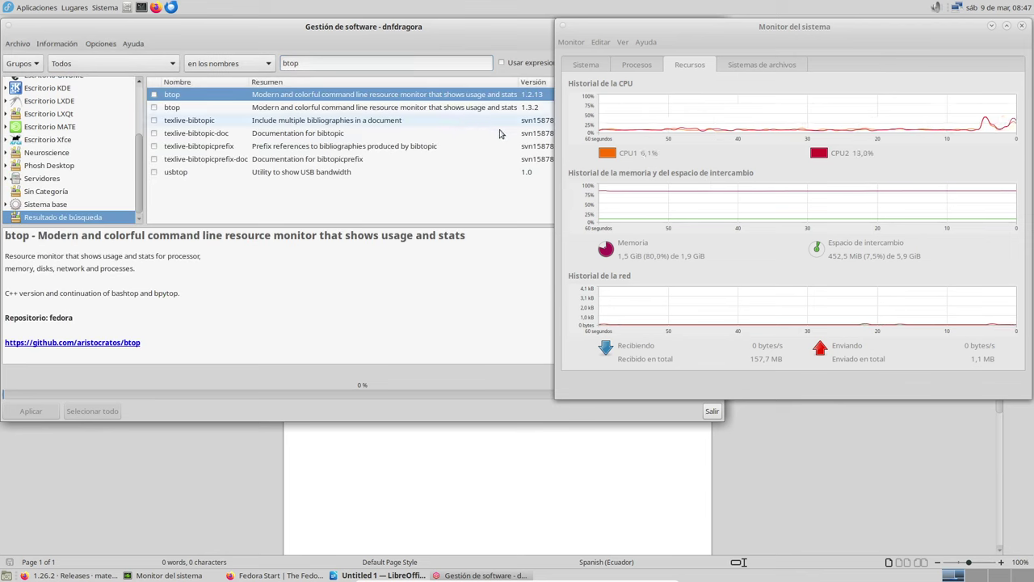
left_click(456, 106)
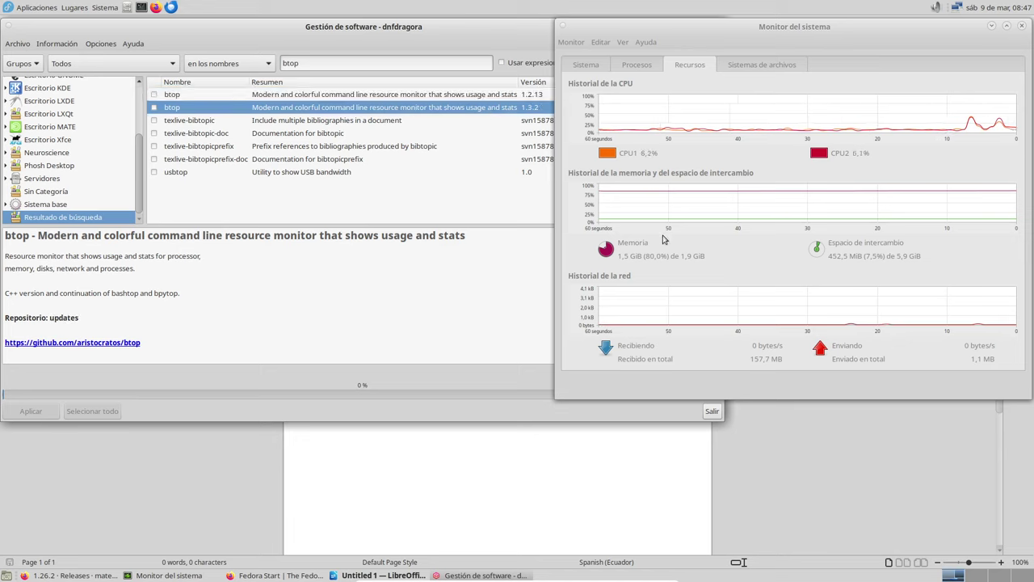